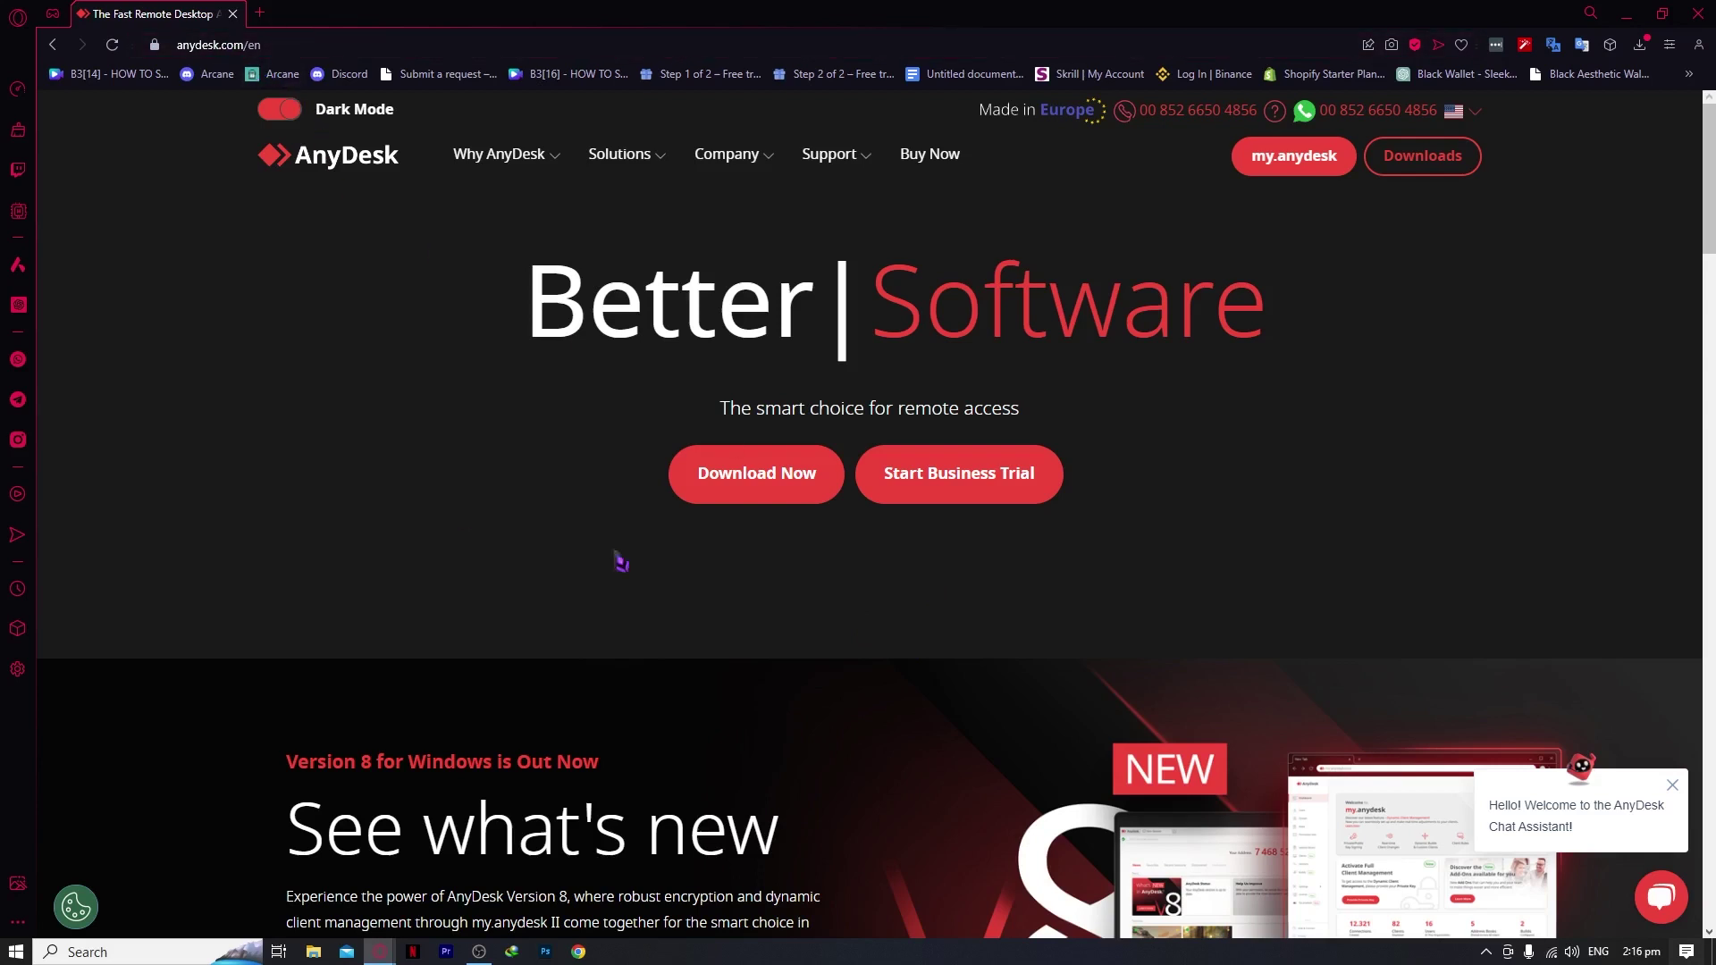
# - Download the AnyDesk Windows installer, keeping the duplicate as AnyDesk_2.exe in the Programs folder
pyautogui.moveTo(491, 183)
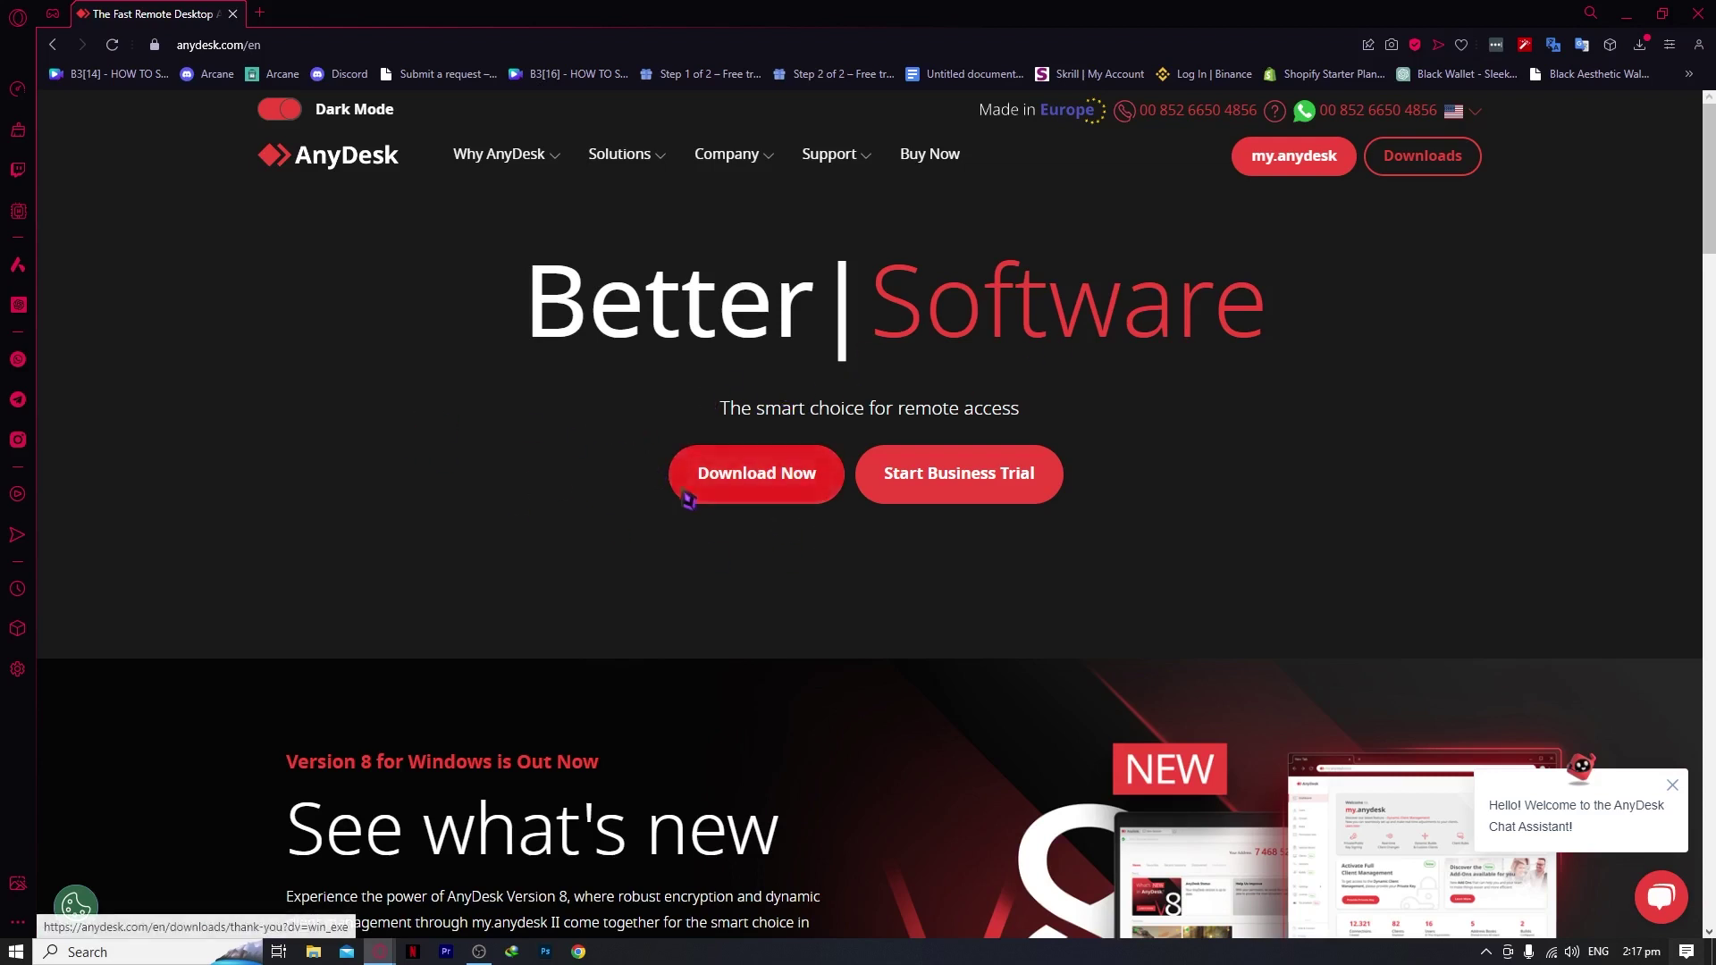
pyautogui.click(769, 500)
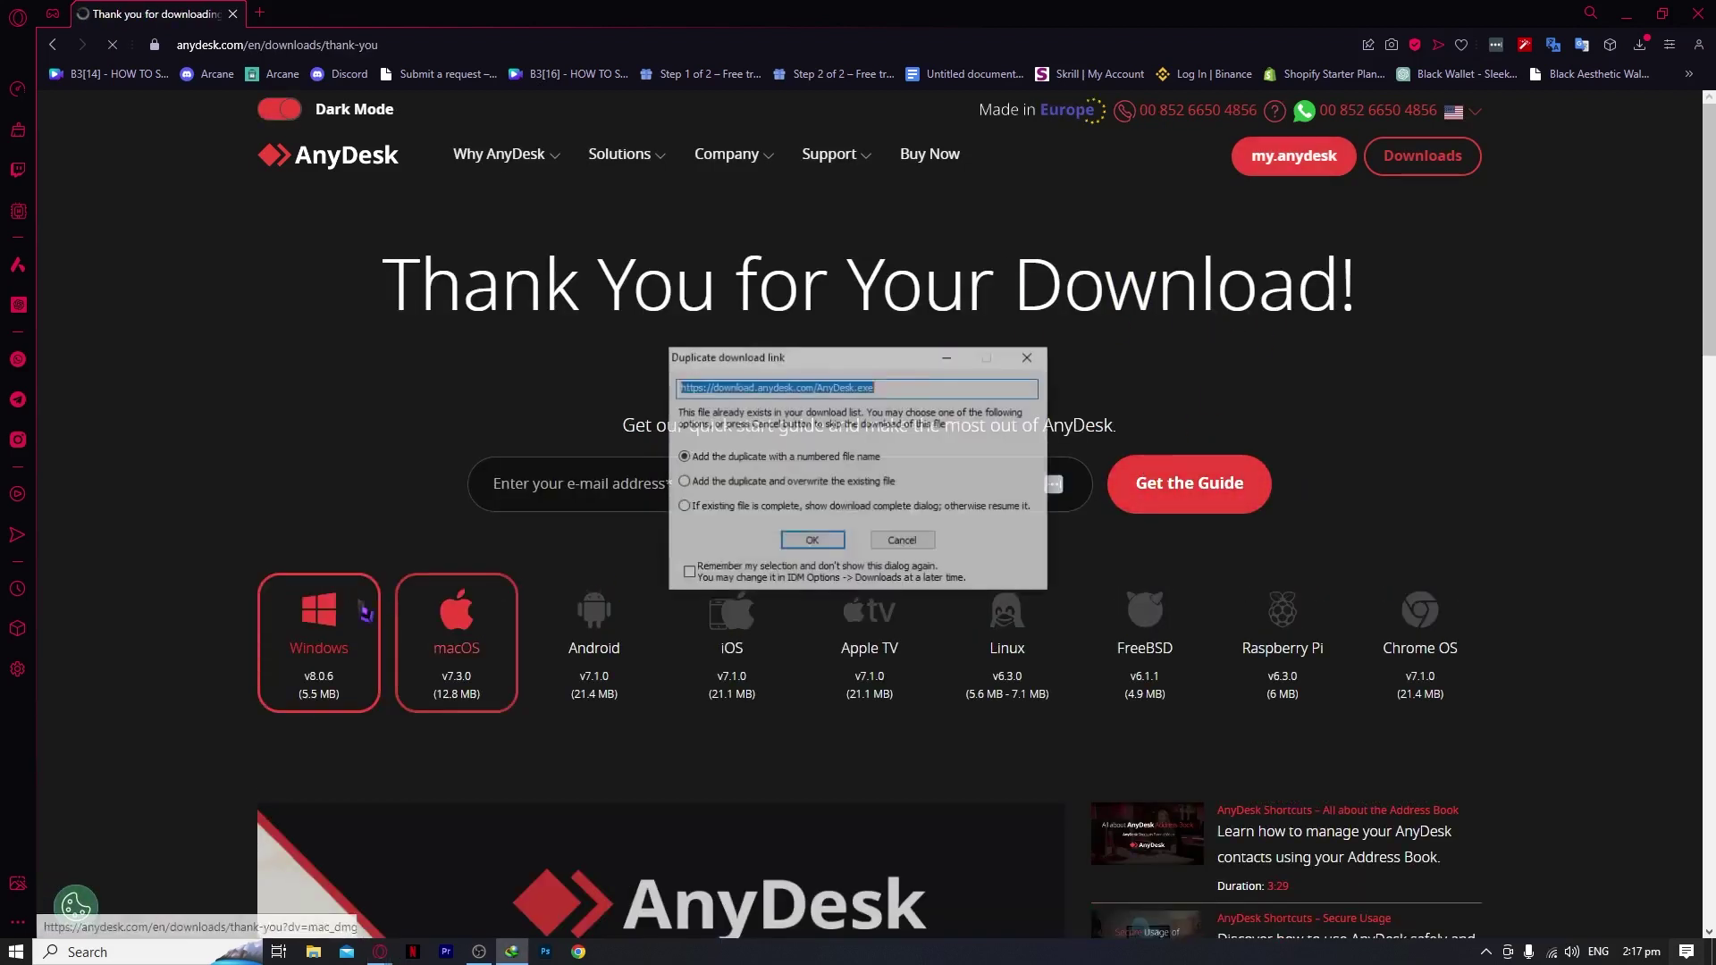
pyautogui.click(786, 542)
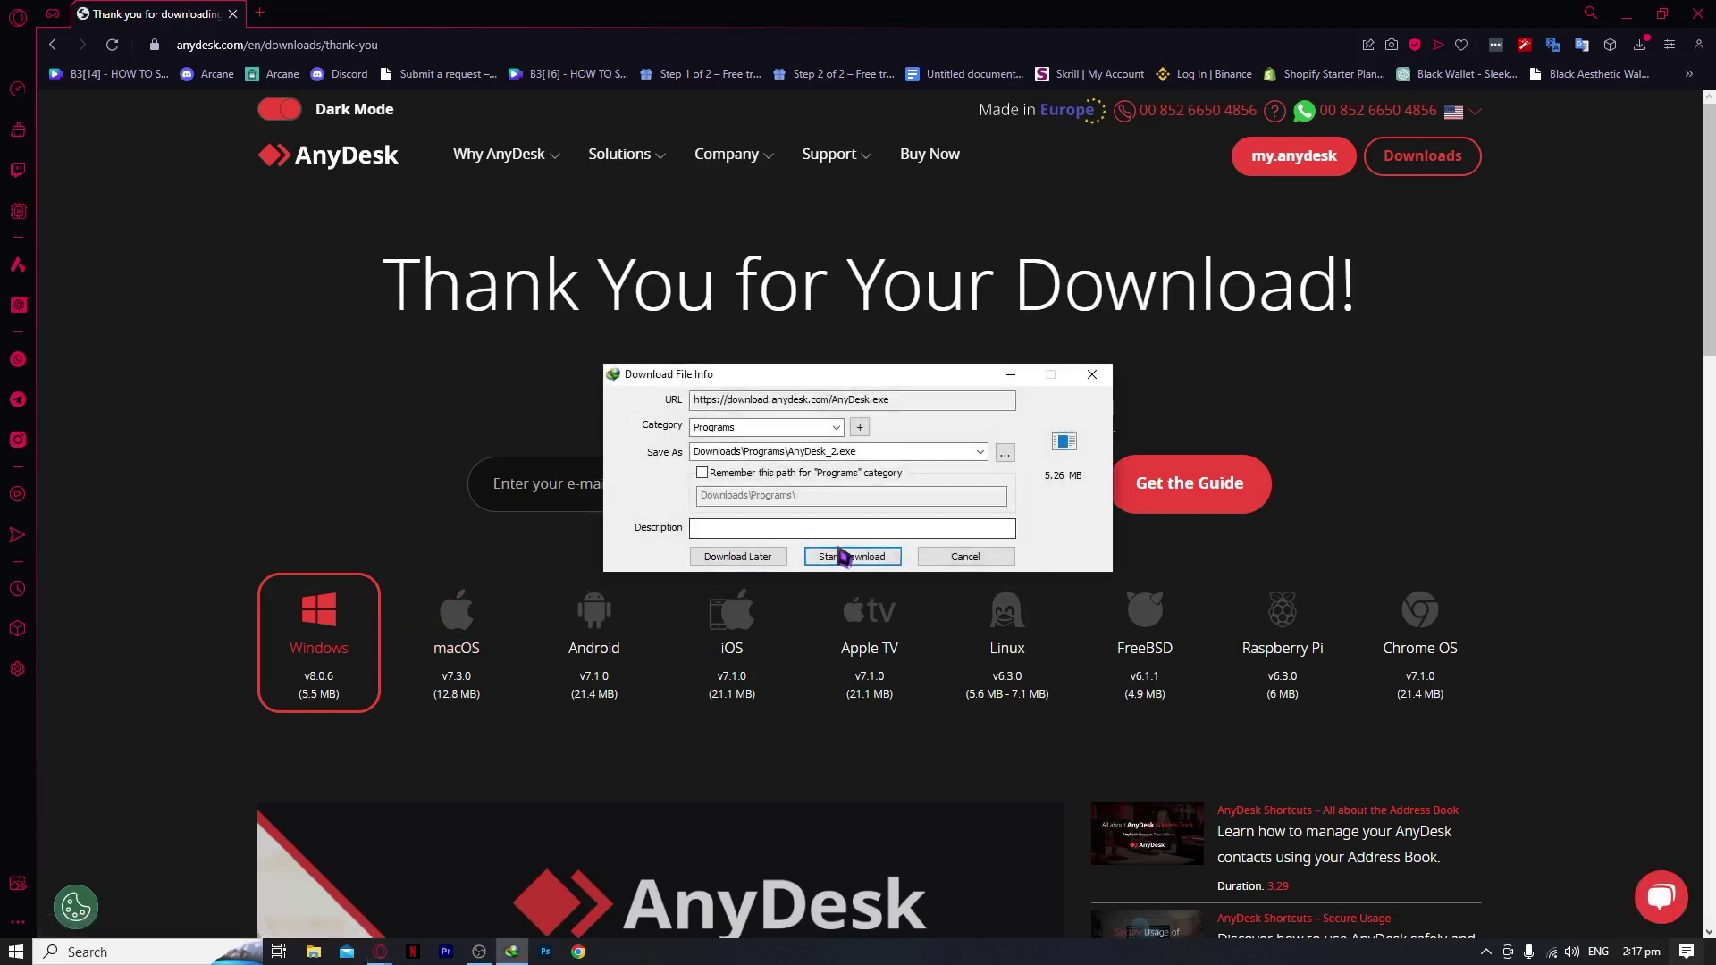
pyautogui.click(846, 556)
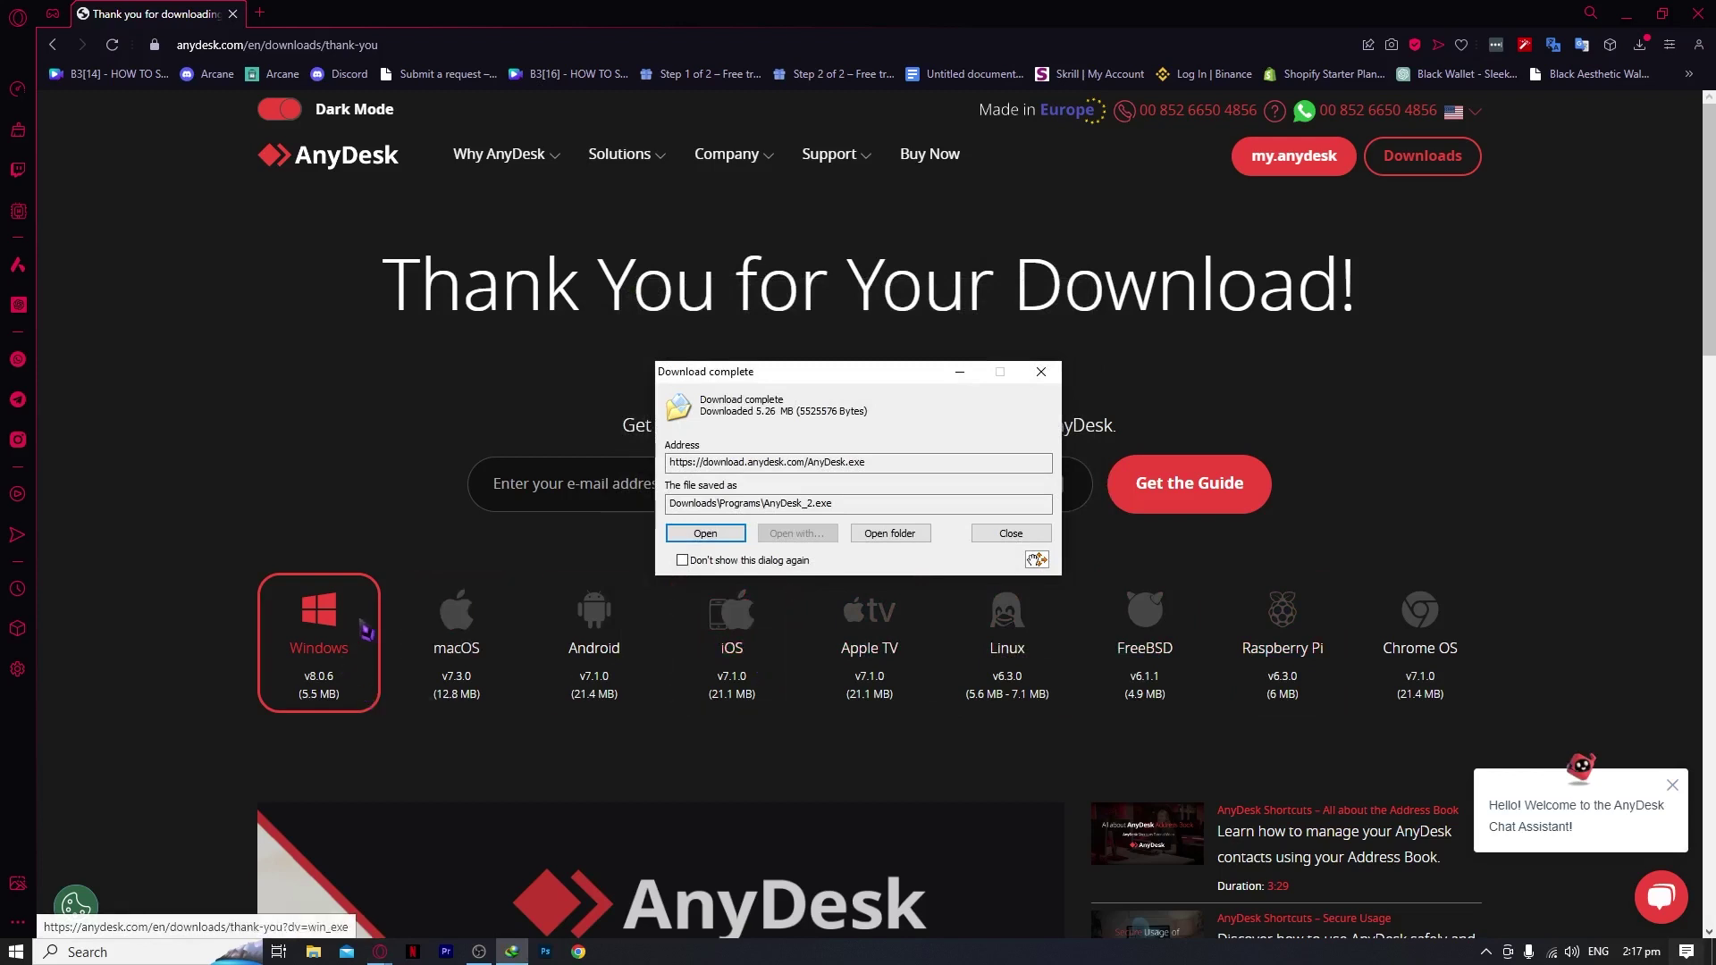
# - Launch the downloaded AnyDesk installer and minimise the AnyDesk window
pyautogui.click(740, 534)
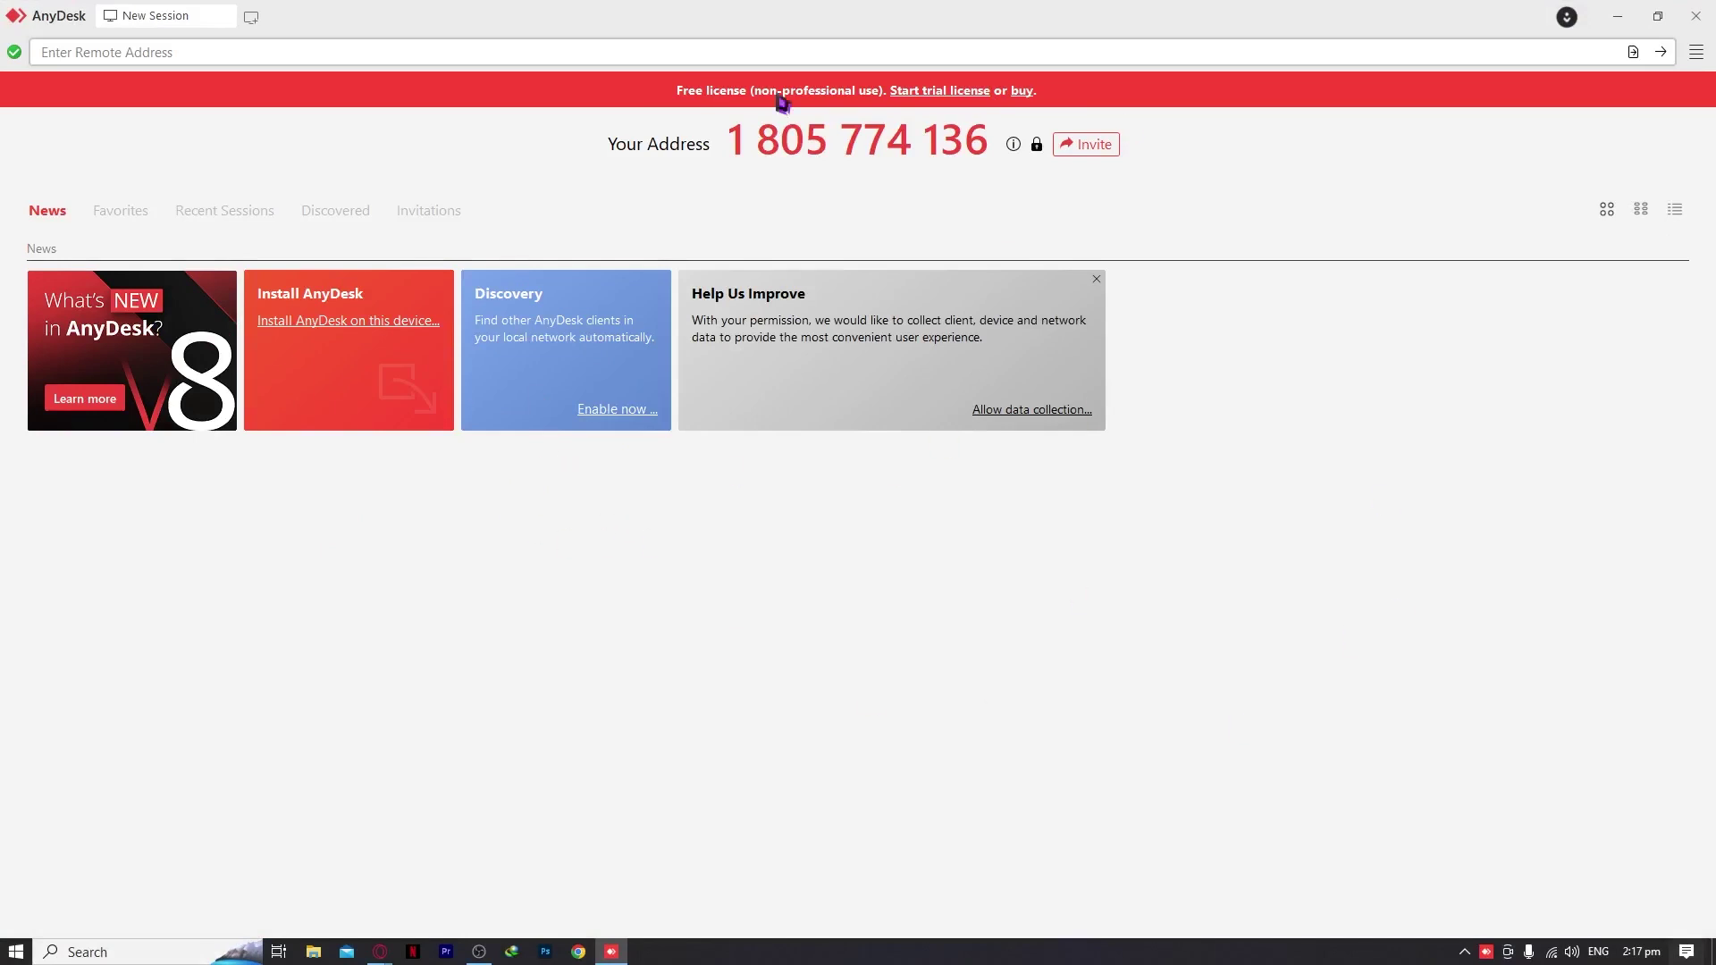
pyautogui.click(1618, 16)
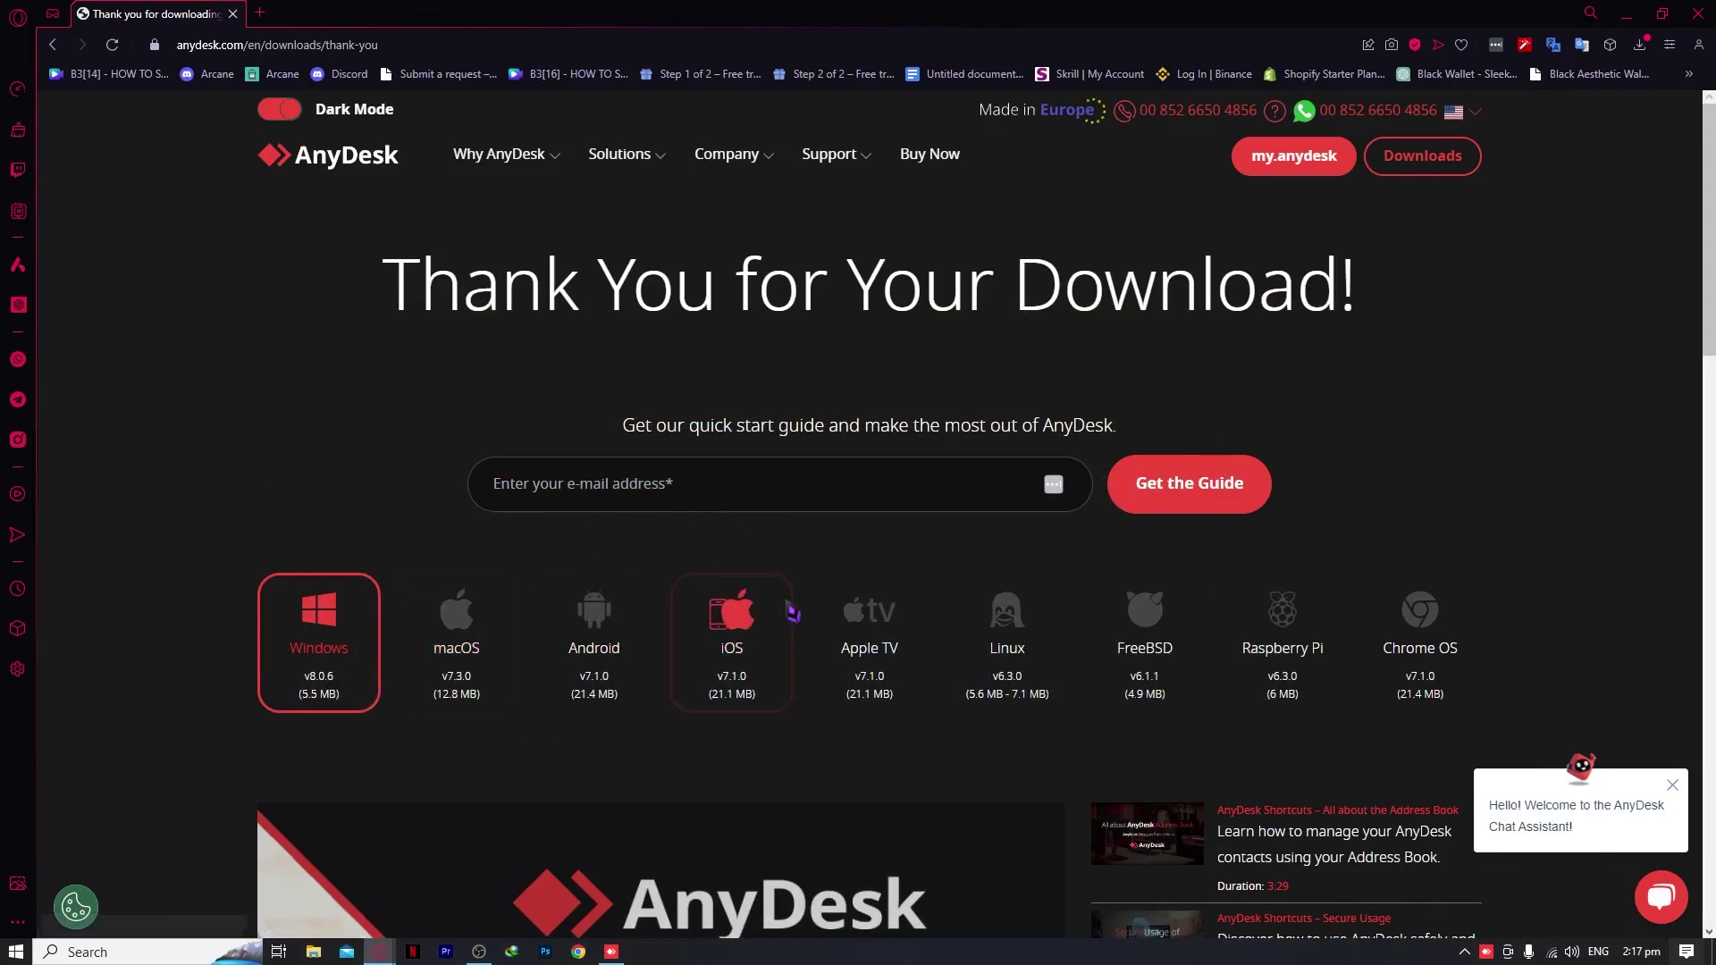
# - Leave the download thank-you page and go back to the AnyDesk home page
pyautogui.click(670, 488)
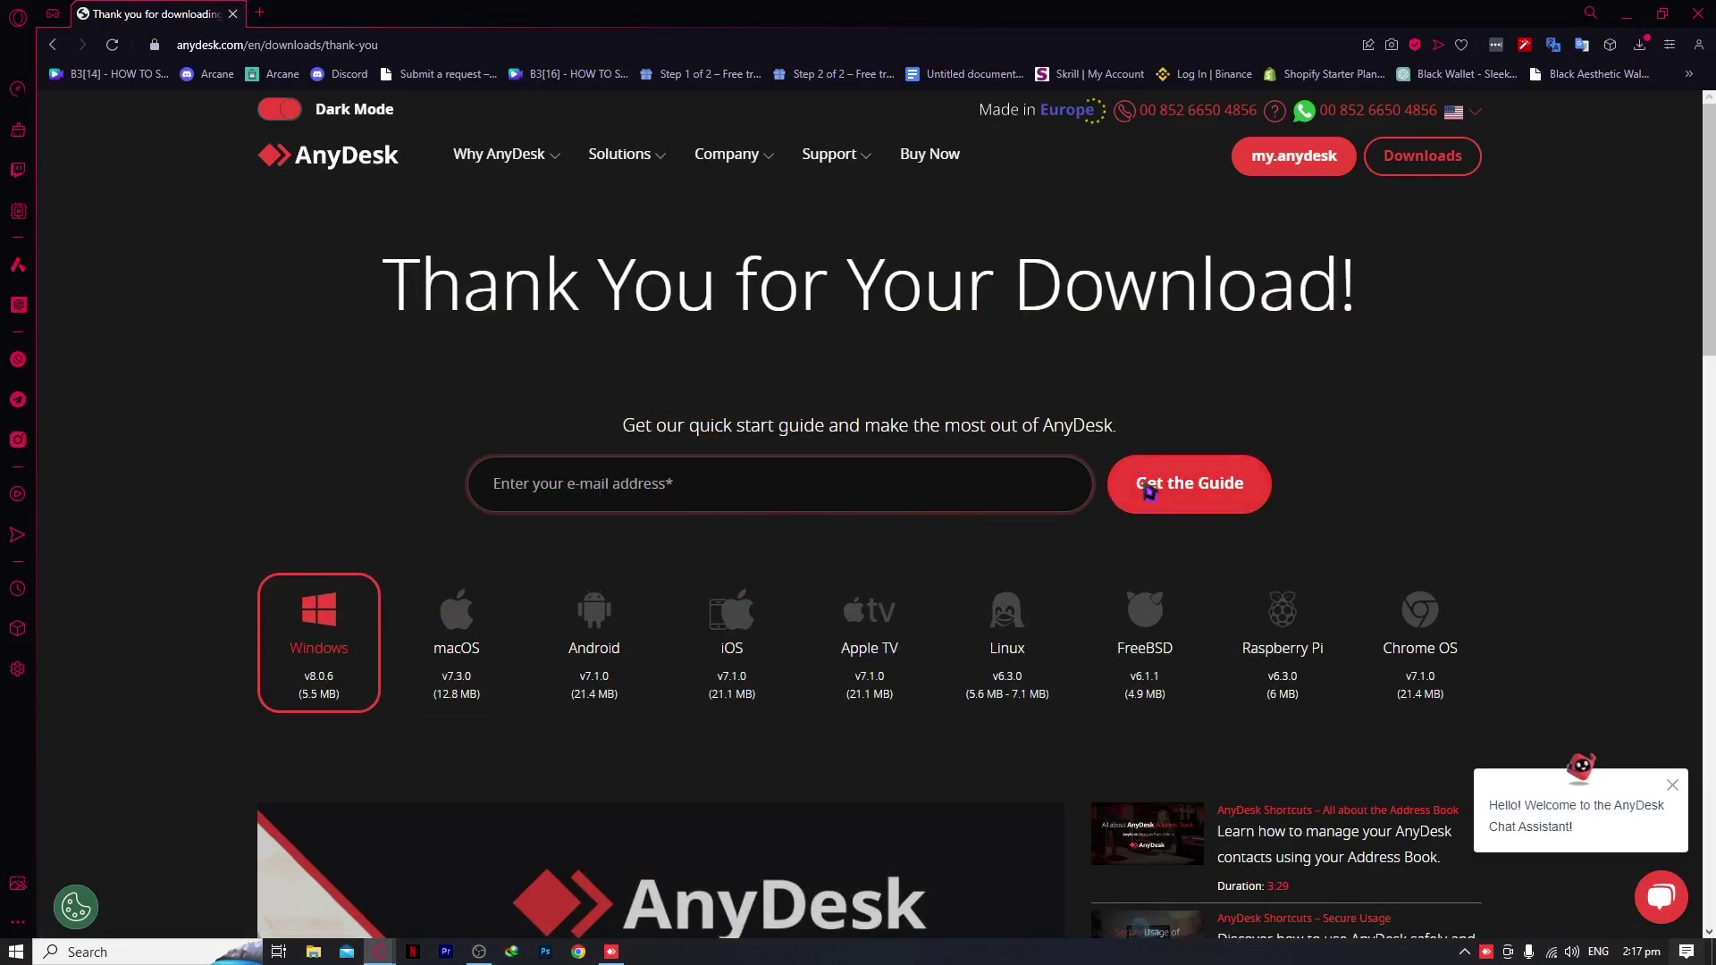
pyautogui.click(503, 161)
pyautogui.hotkey('alt', 'Left')
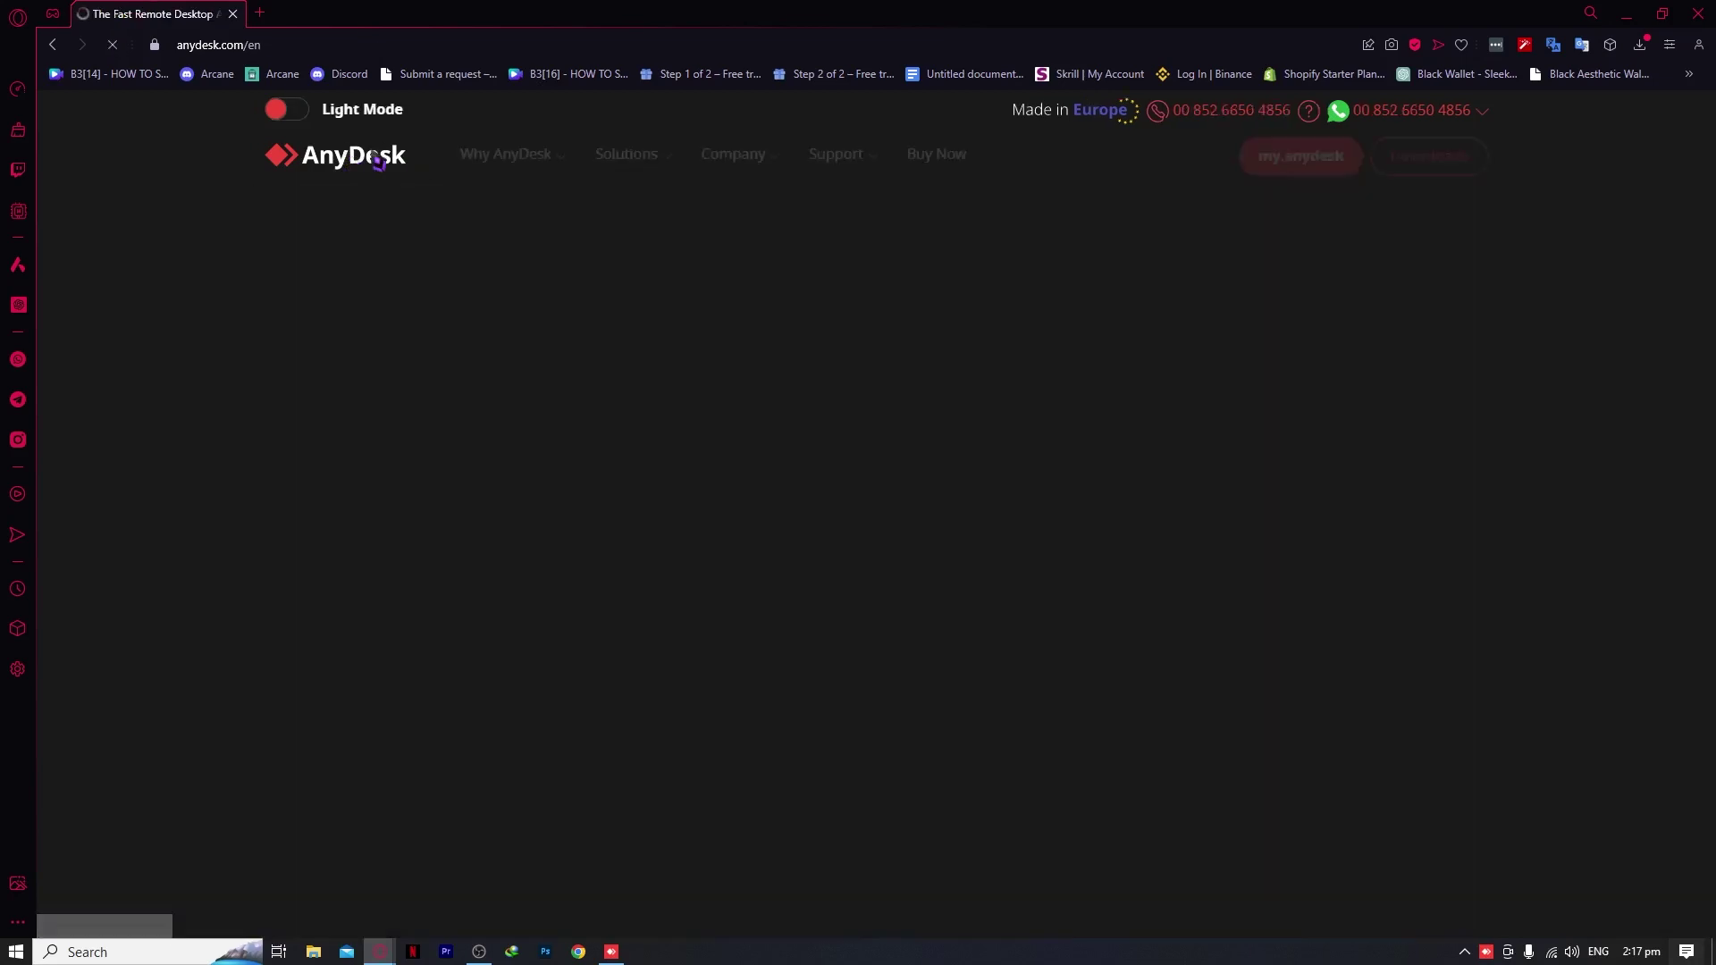
# - Scroll the home page down to the License Configurator section
pyautogui.scroll(-4, 716, 399)
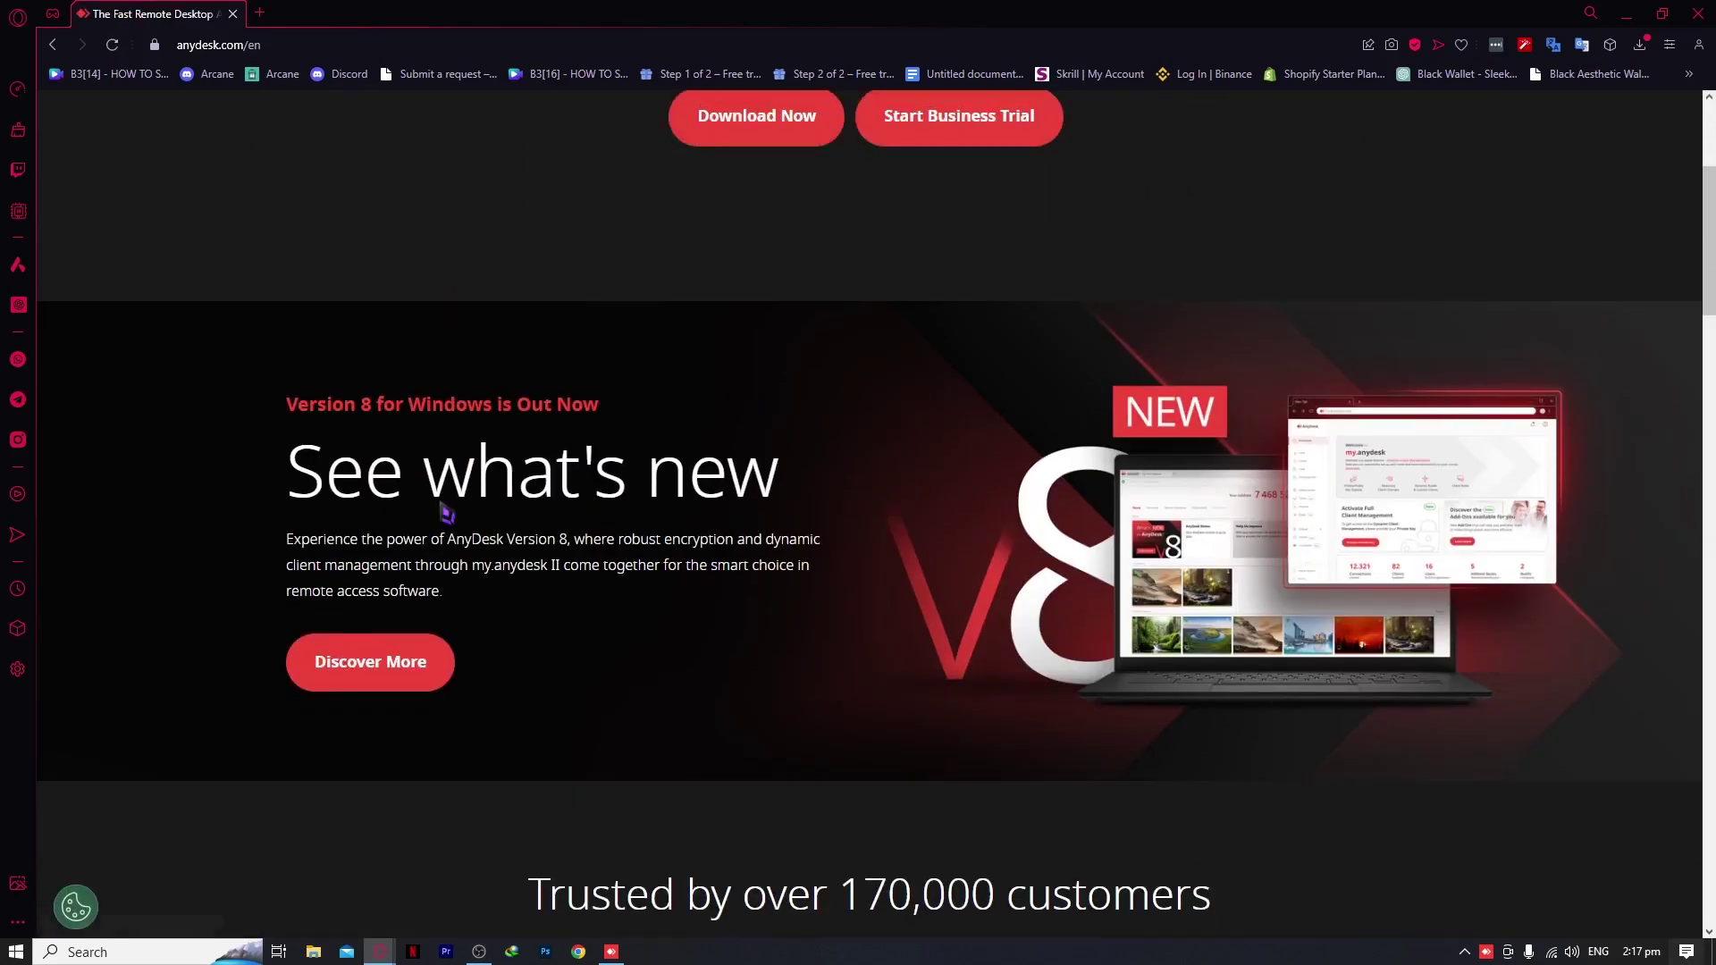
pyautogui.scroll(-4, 765, 391)
pyautogui.scroll(-4, 724, 492)
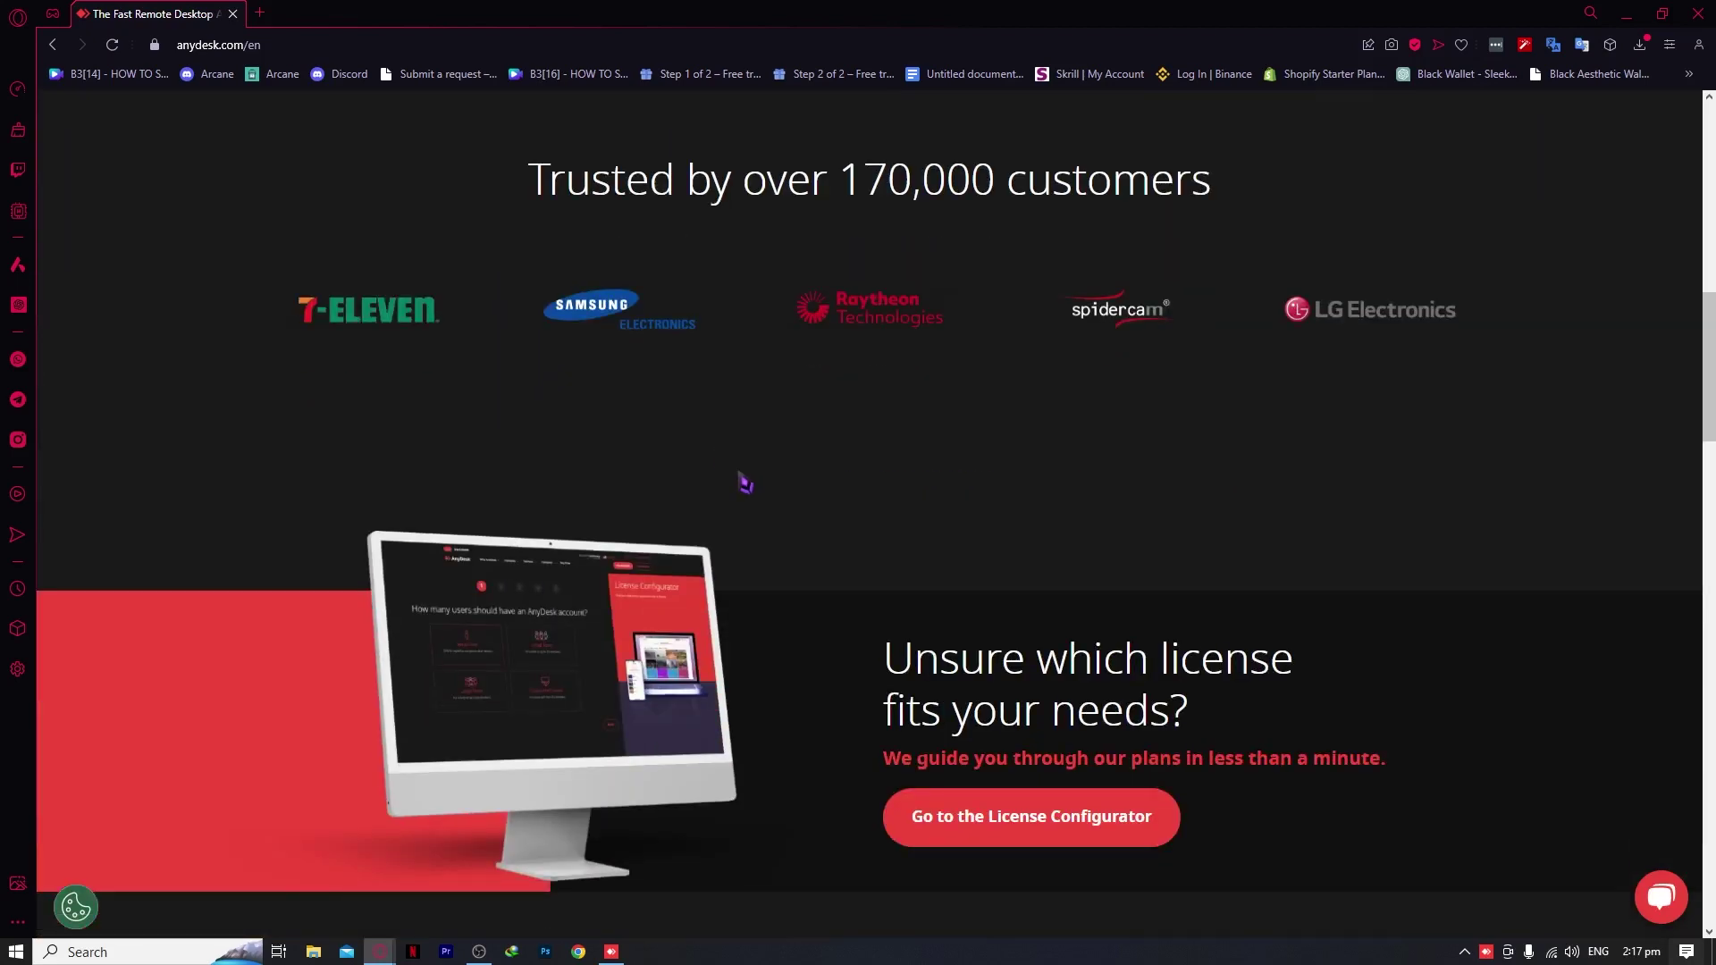
pyautogui.scroll(8, 715, 463)
pyautogui.scroll(-4, 1235, 353)
pyautogui.scroll(2, 1047, 391)
pyautogui.scroll(1, 983, 411)
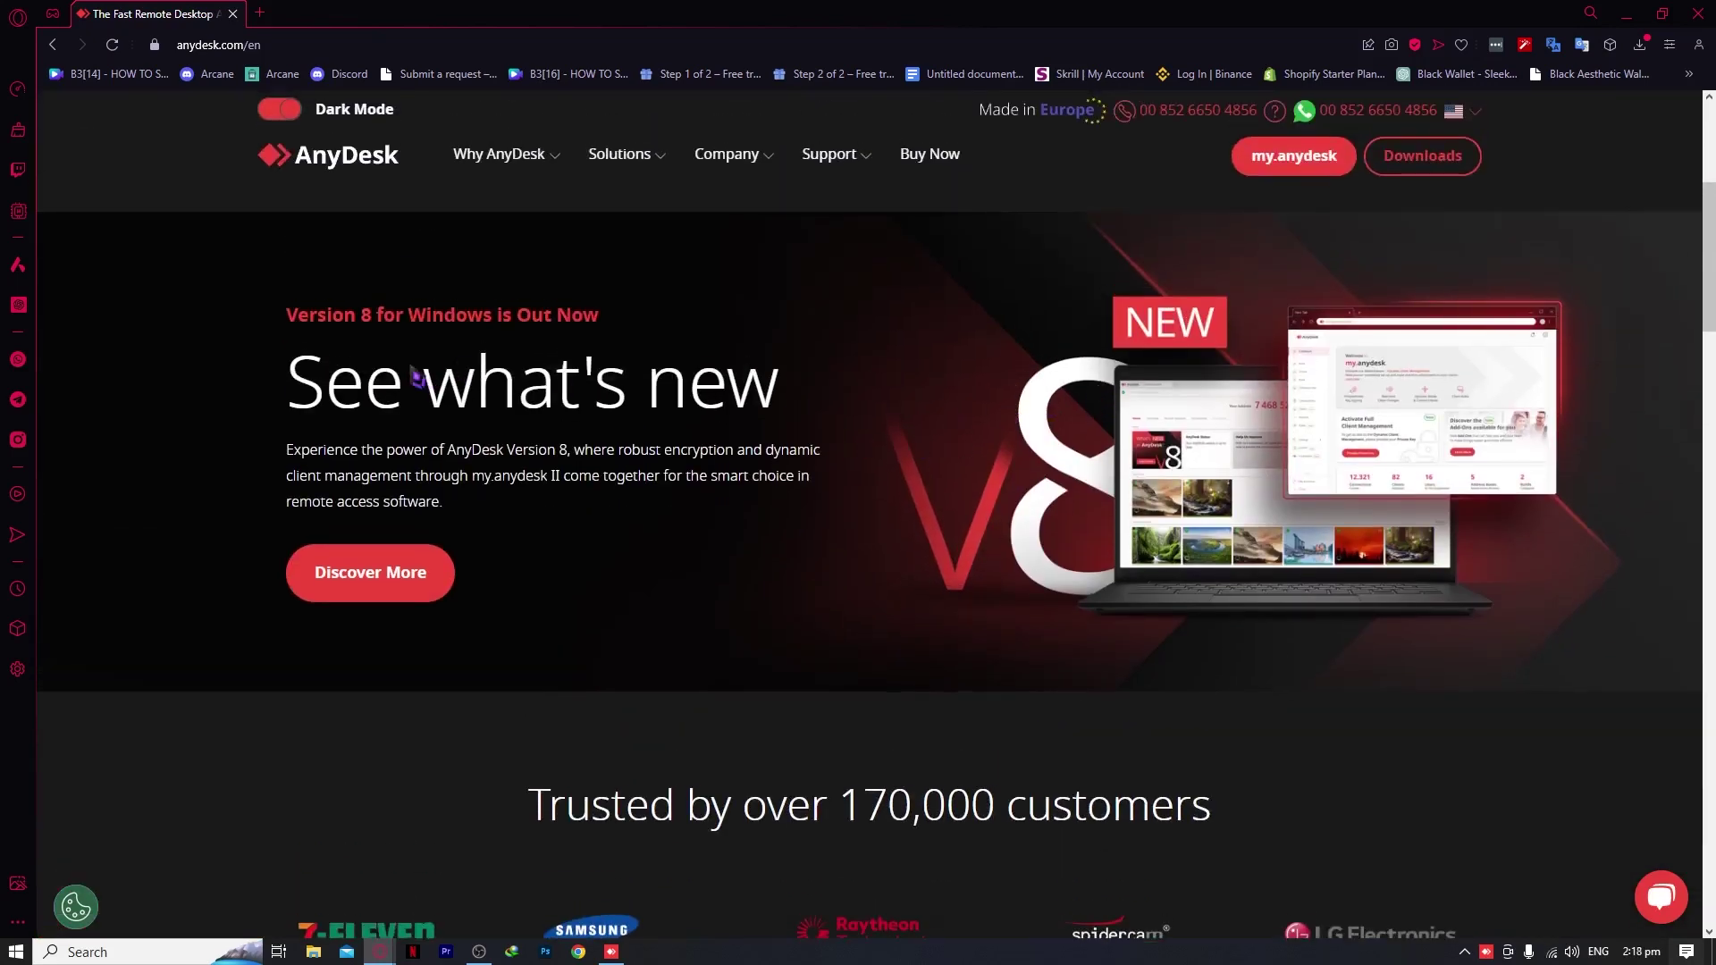
pyautogui.scroll(-6, 851, 387)
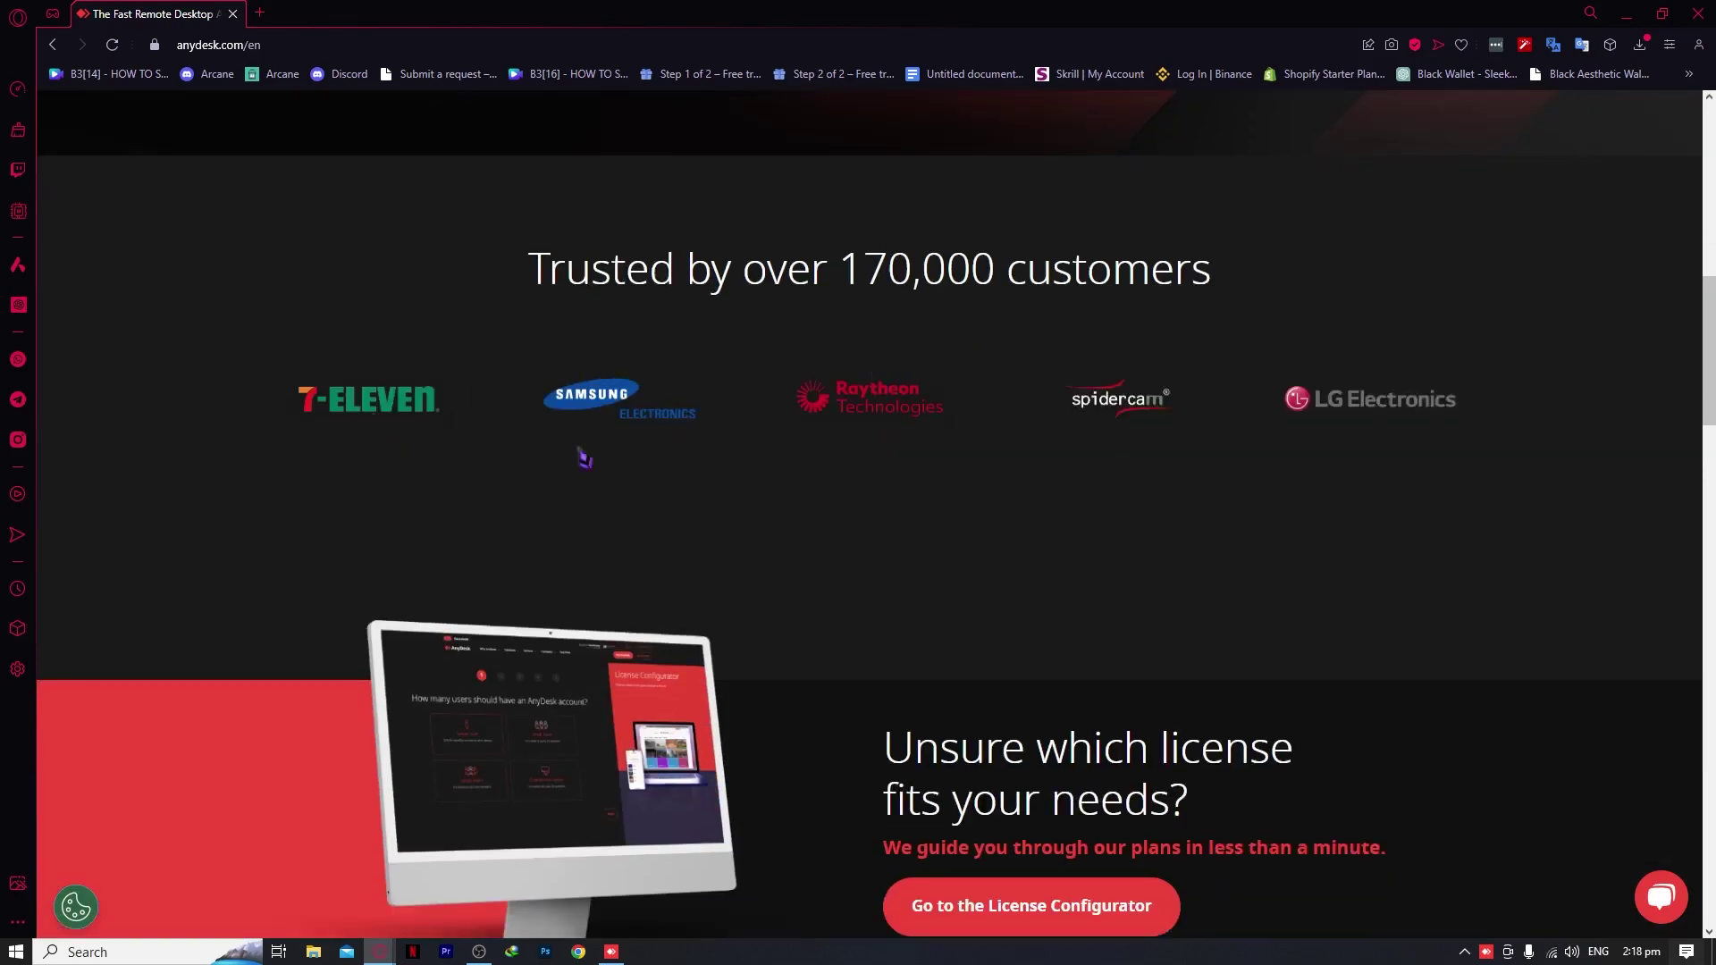
pyautogui.scroll(-2, 884, 382)
pyautogui.scroll(-2, 805, 397)
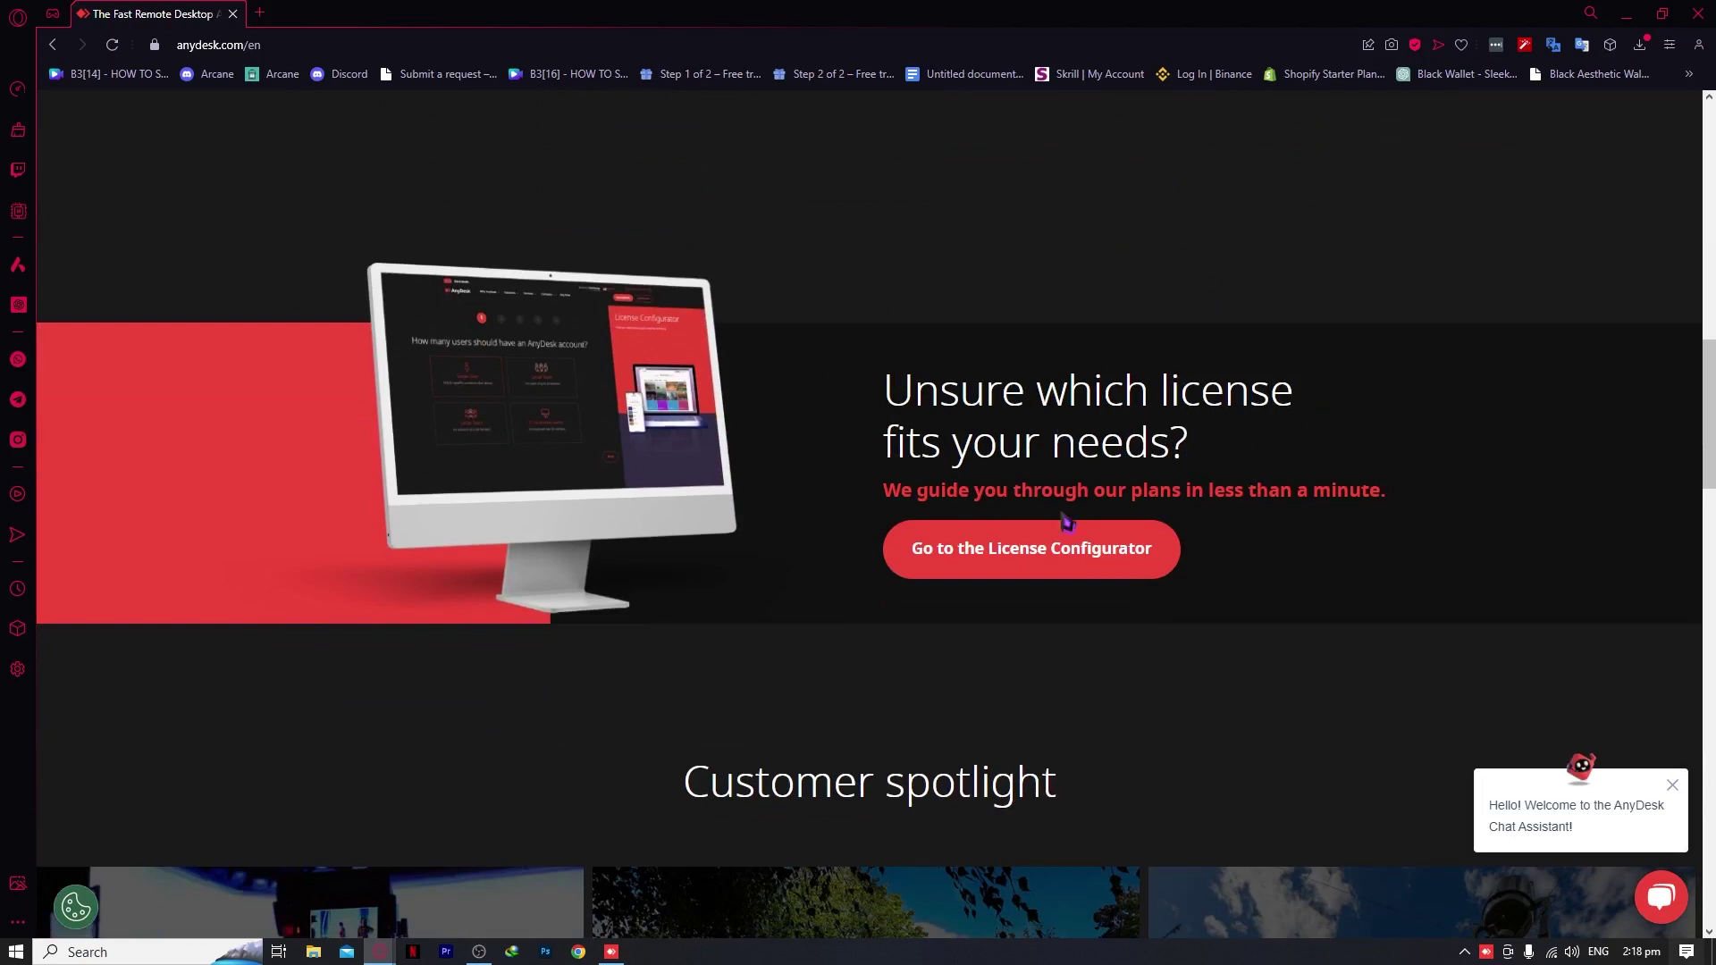
# - Start the License Configurator and answer 2-20 outgoing connections
pyautogui.click(1008, 552)
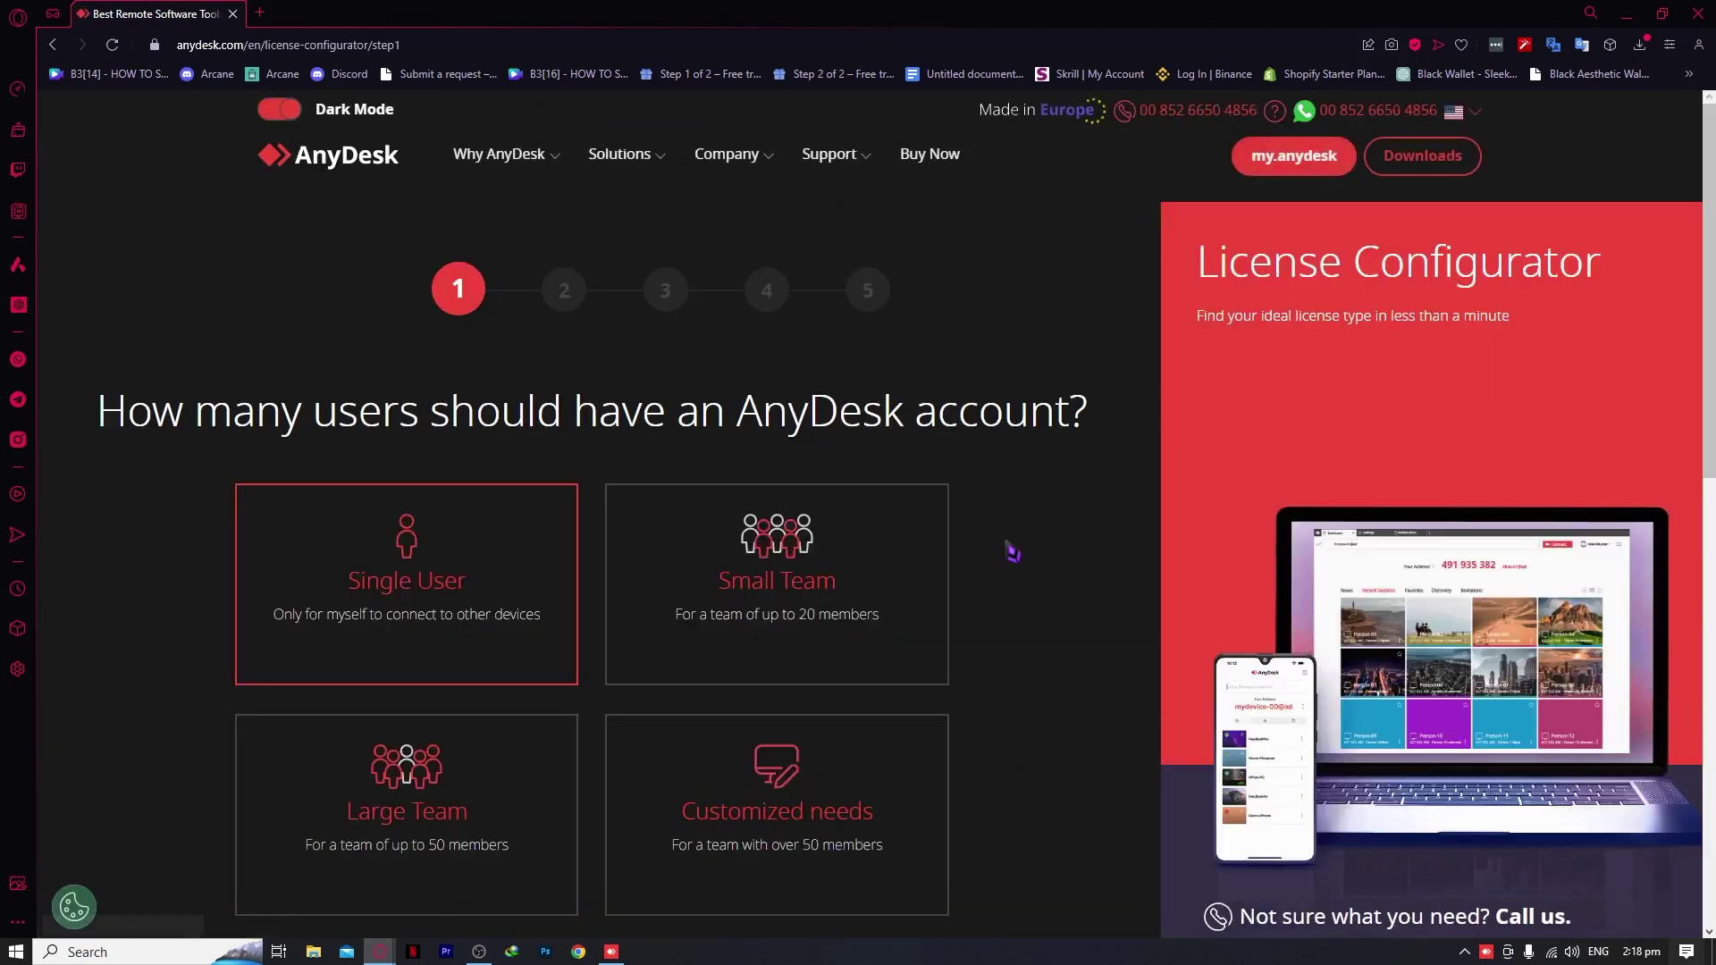
pyautogui.scroll(-1, 1008, 553)
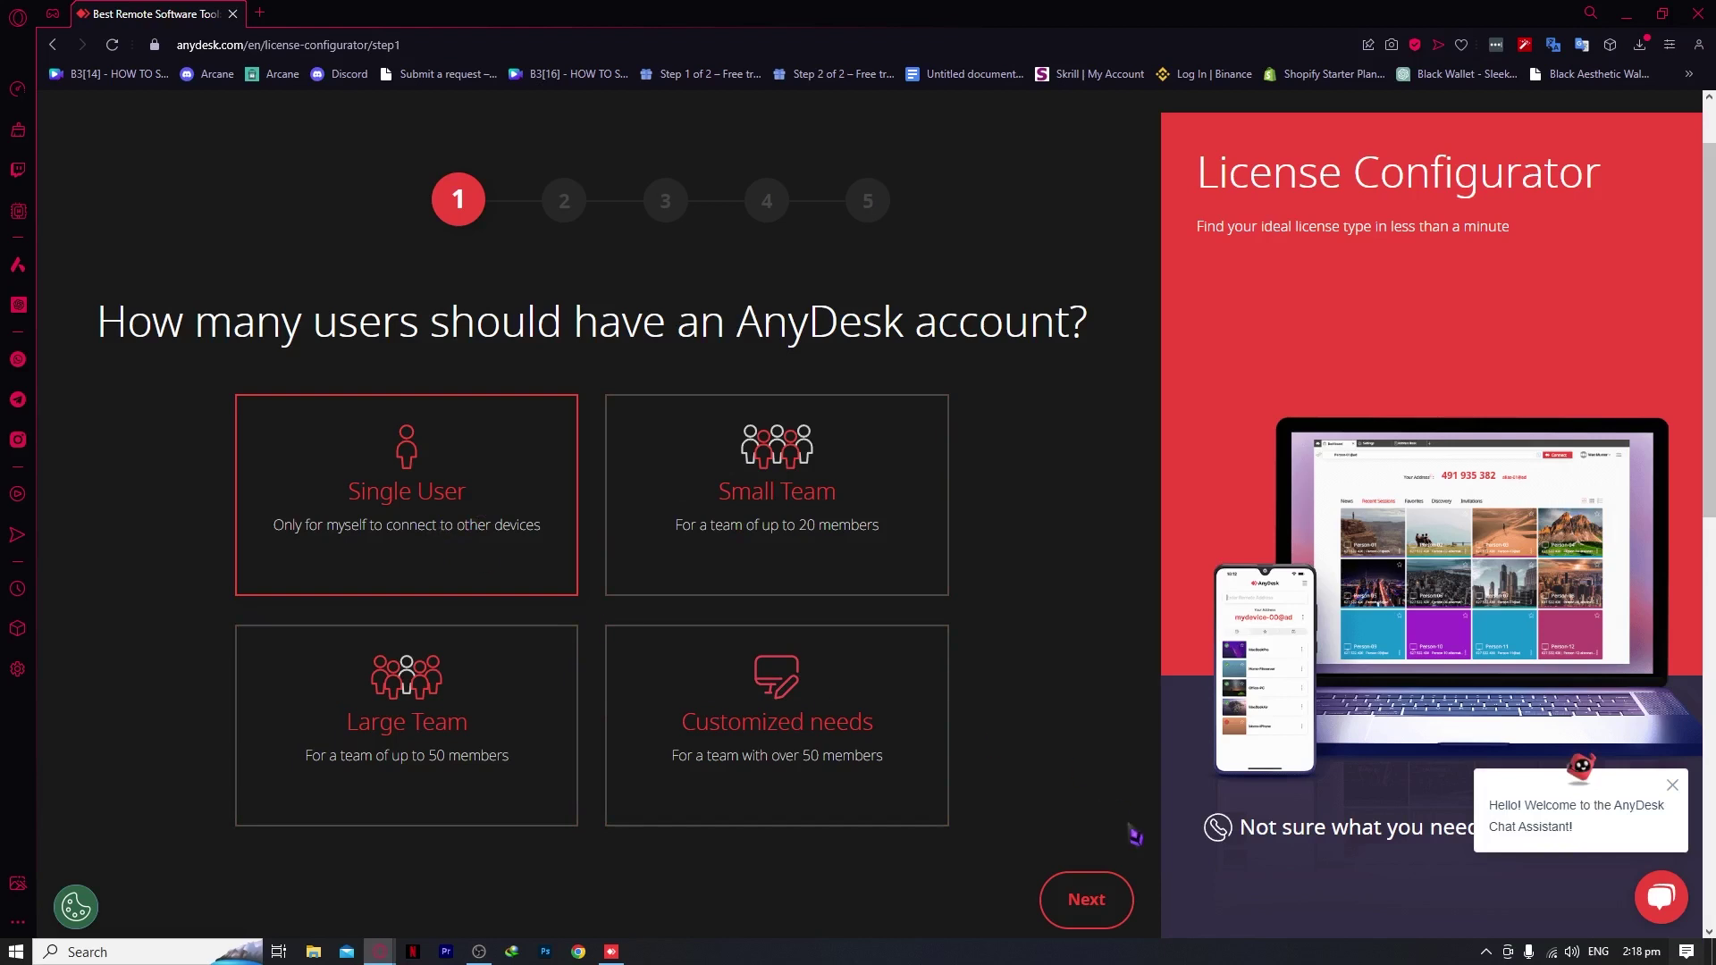
pyautogui.click(1086, 898)
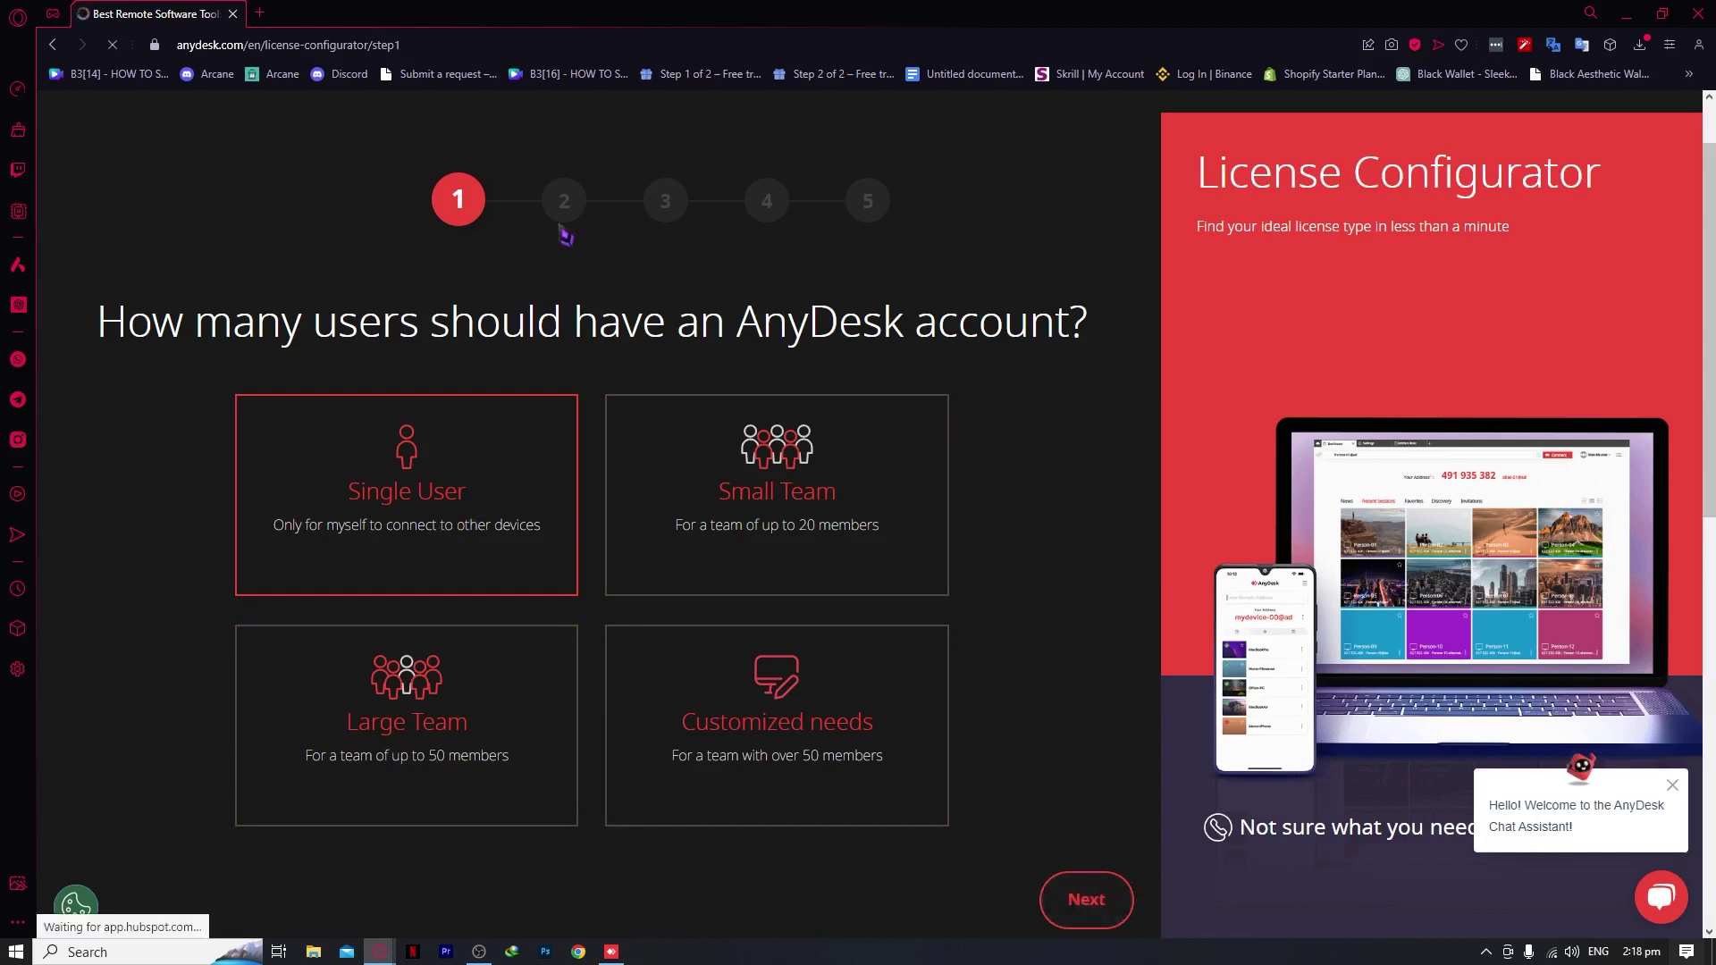
pyautogui.scroll(-2, 572, 501)
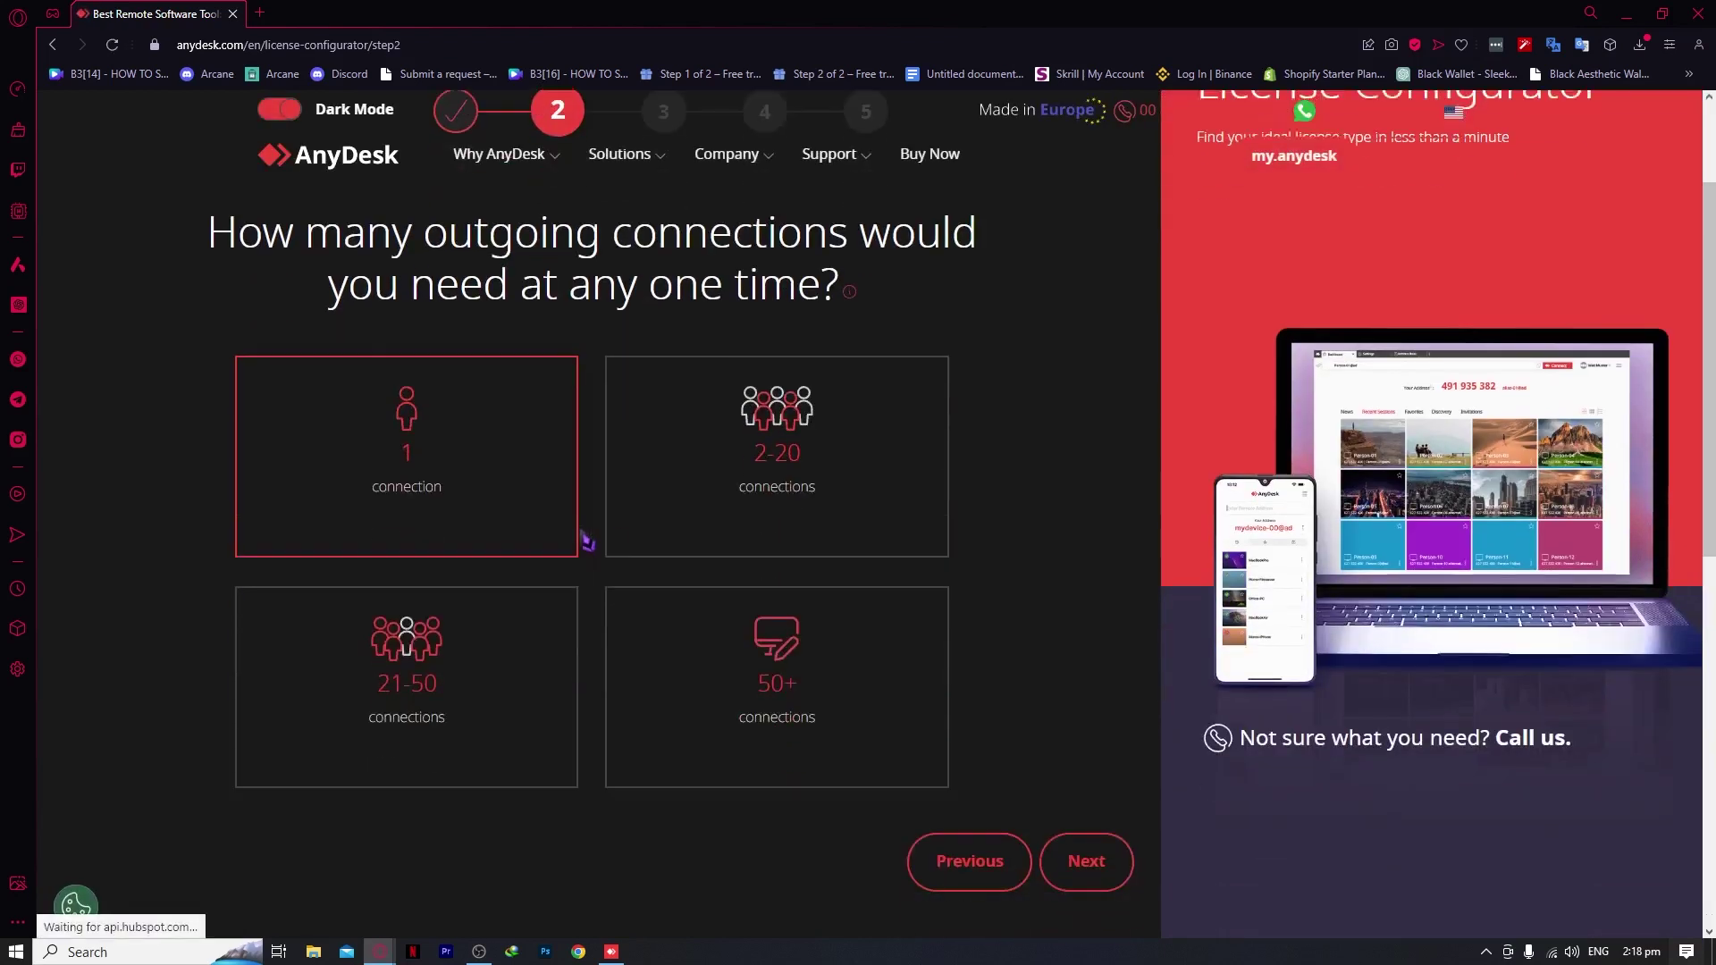
pyautogui.click(774, 486)
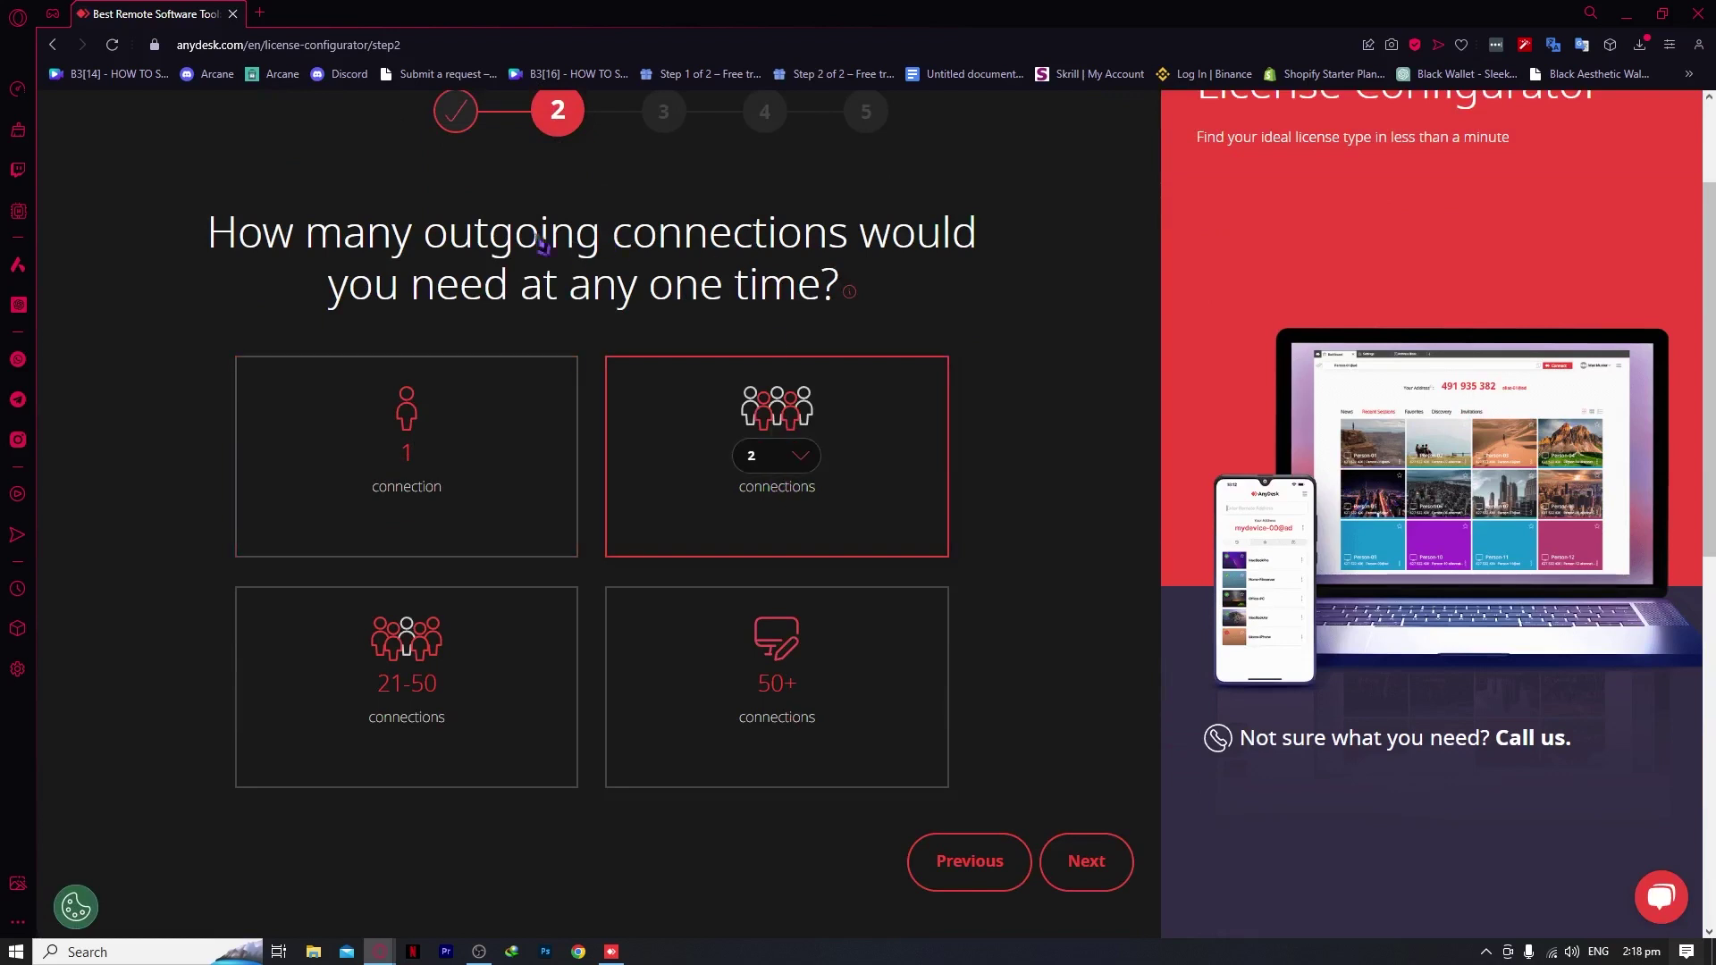
pyautogui.moveTo(414, 237); pyautogui.dragTo(943, 241)
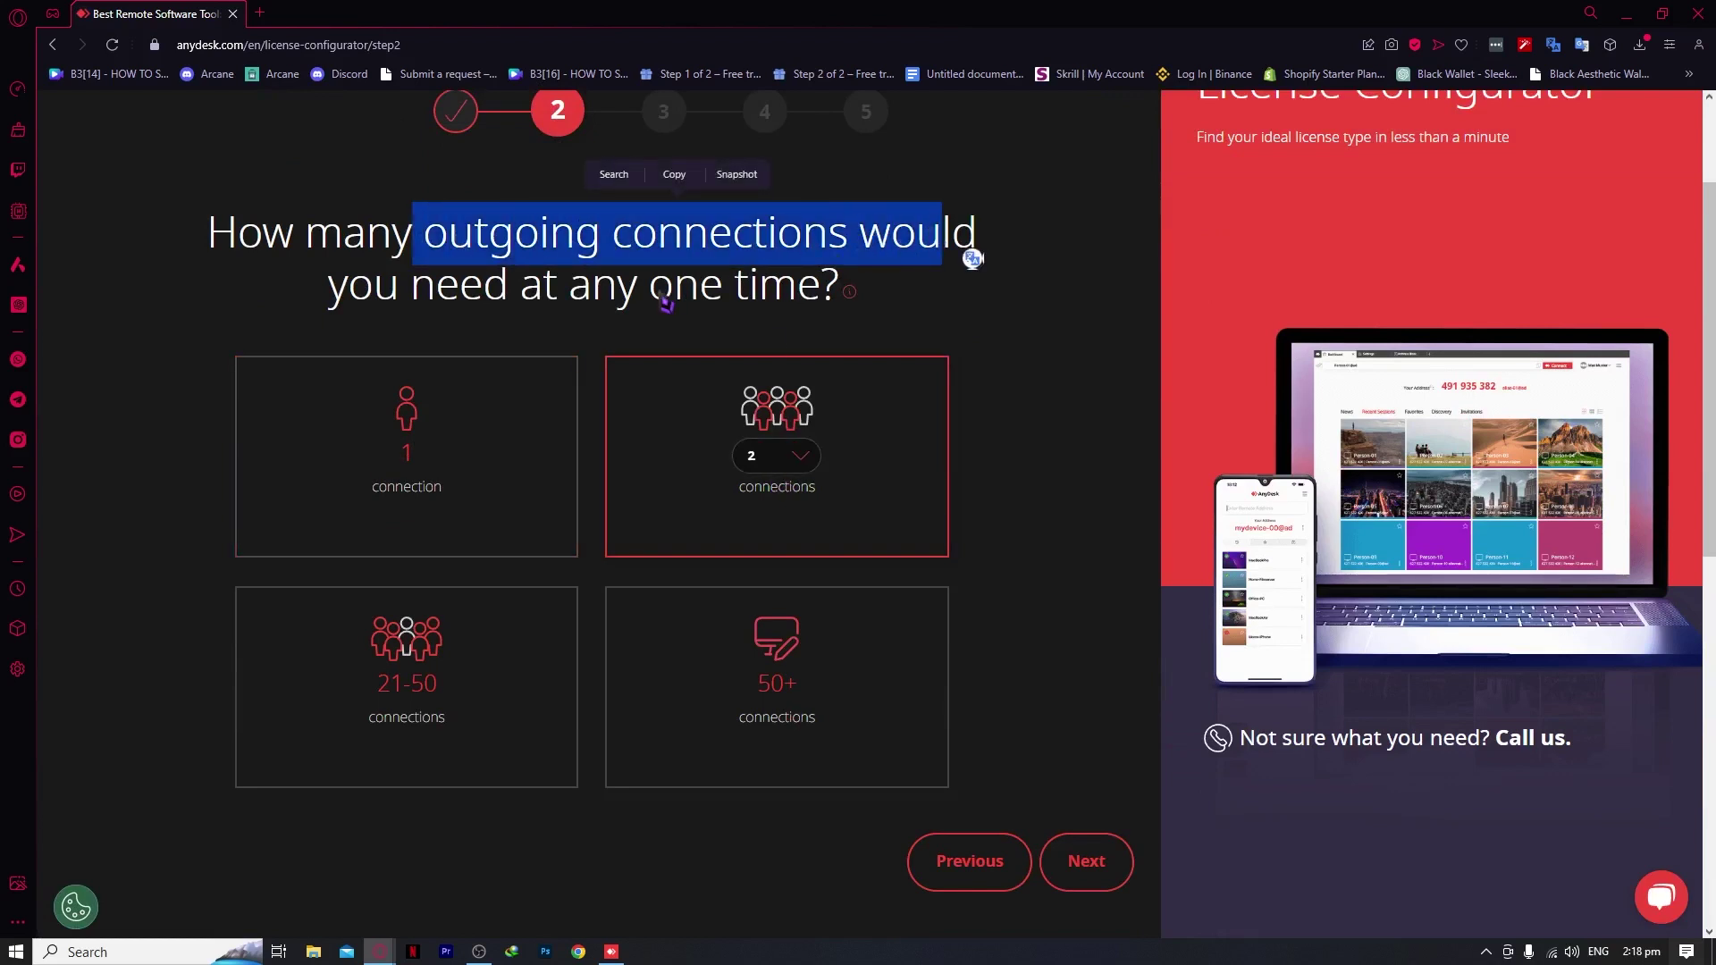
pyautogui.click(697, 344)
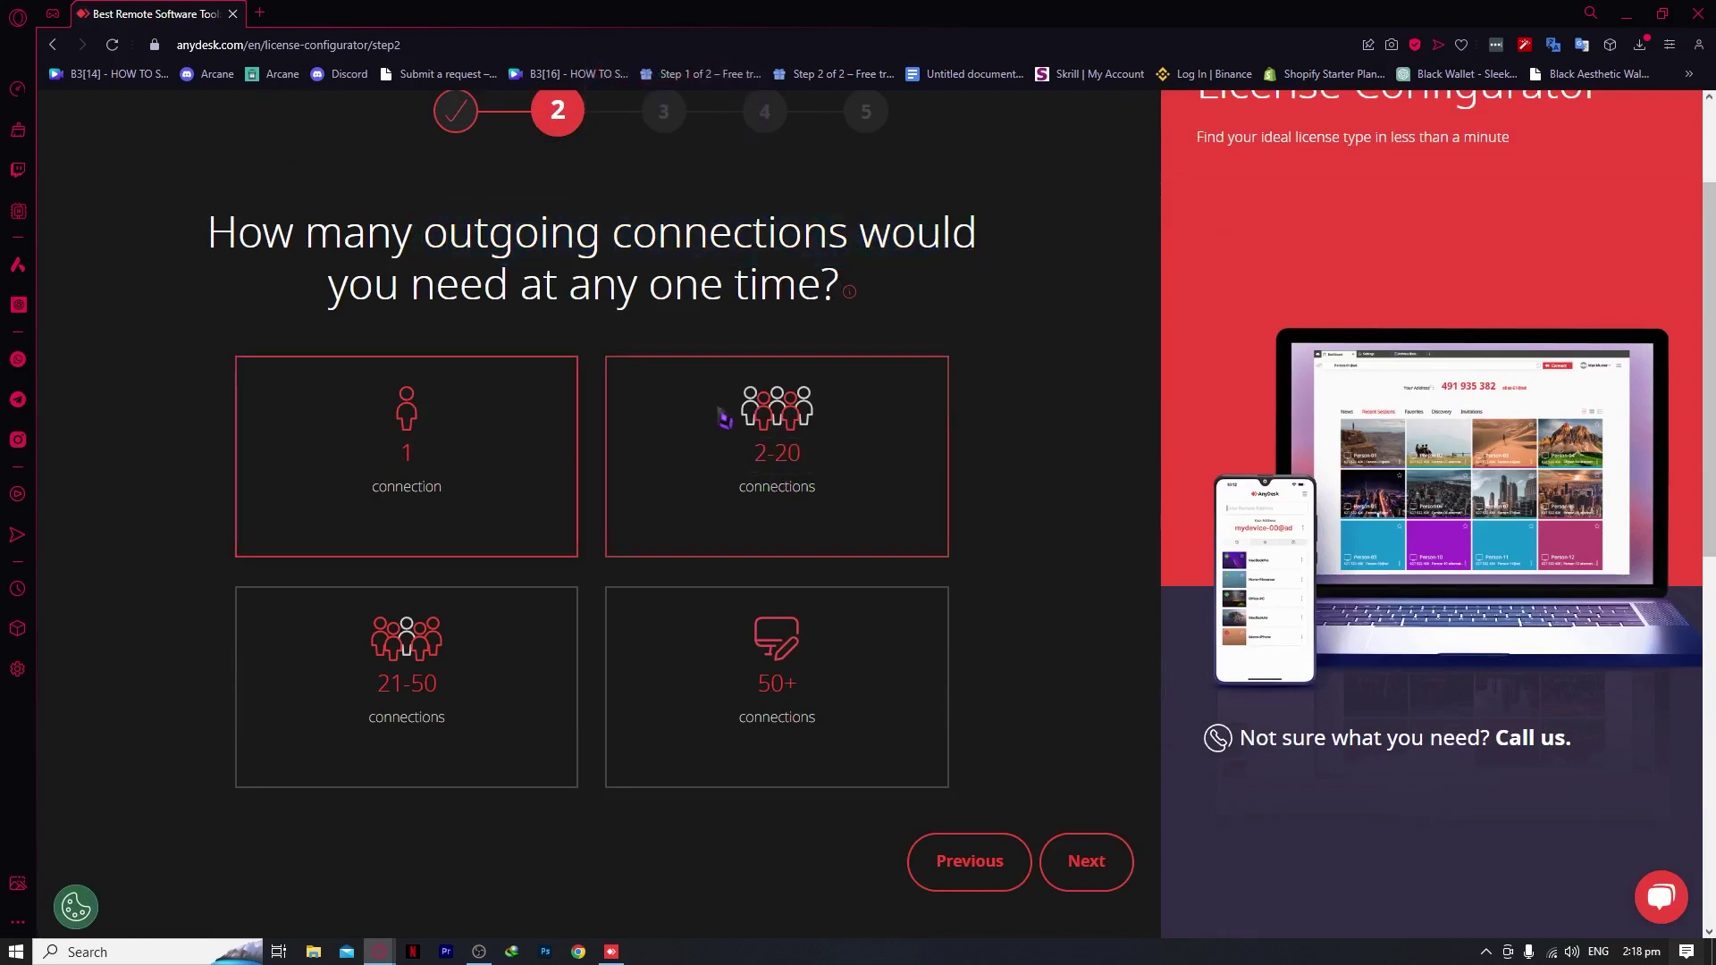
pyautogui.click(1088, 863)
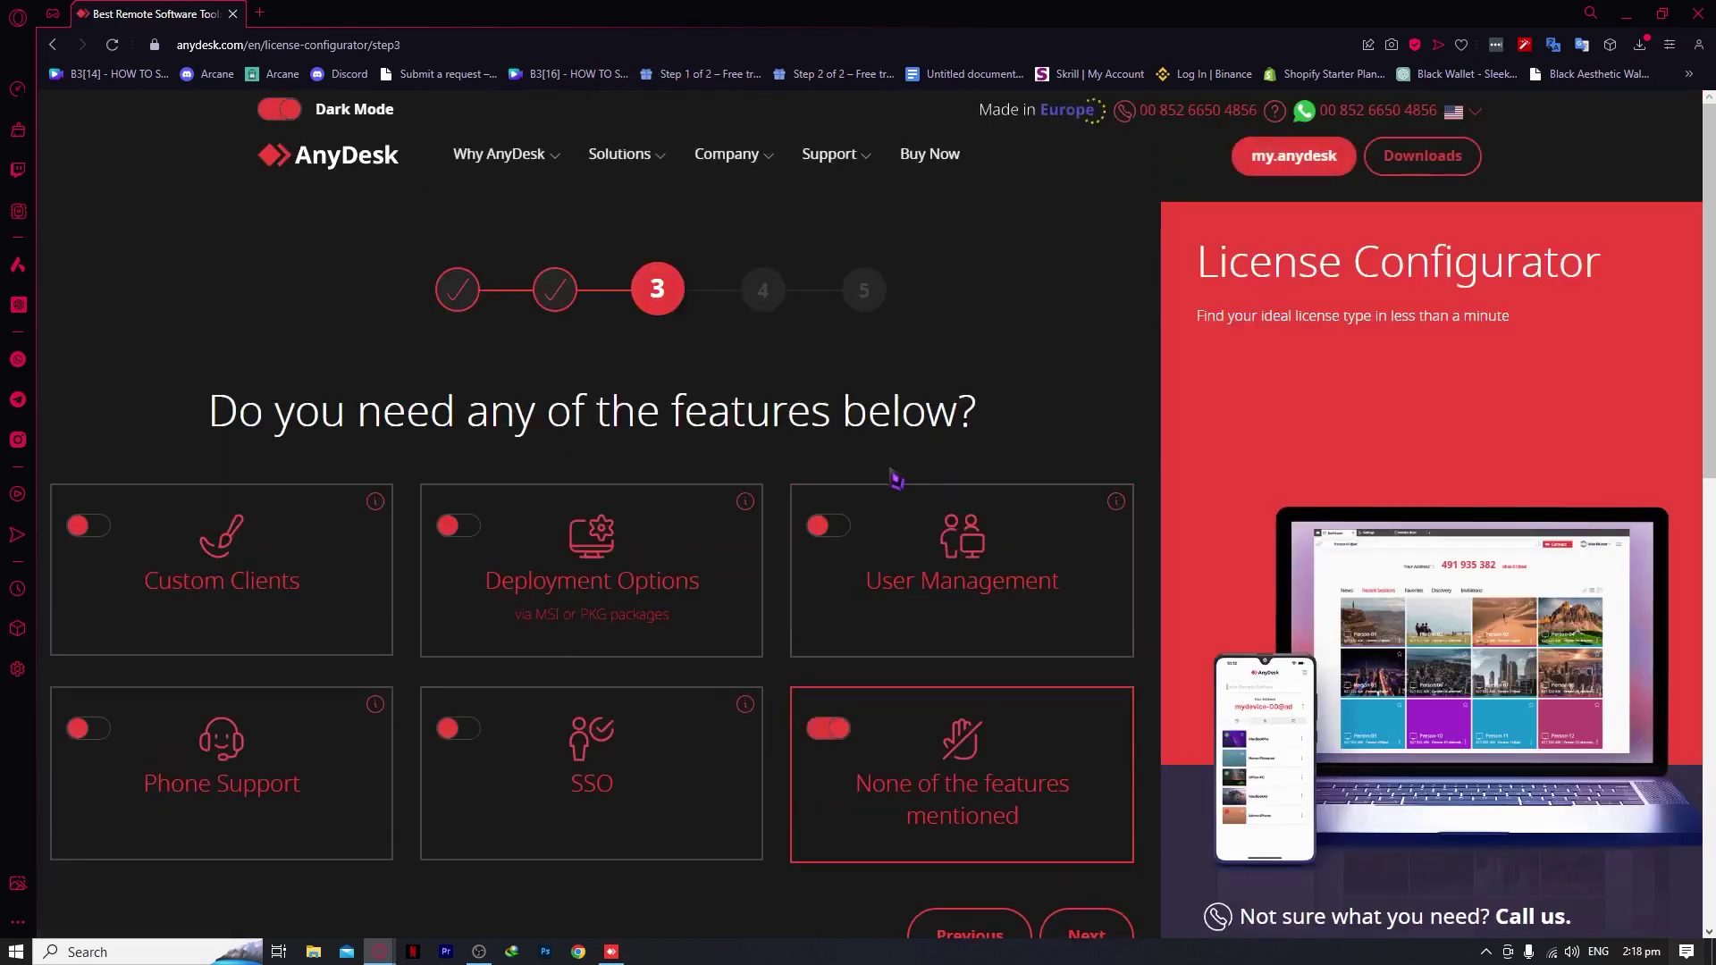
# - Enable Deployment Options and User Management, then finish at the Advanced License recommendation
pyautogui.scroll(-1, 483, 660)
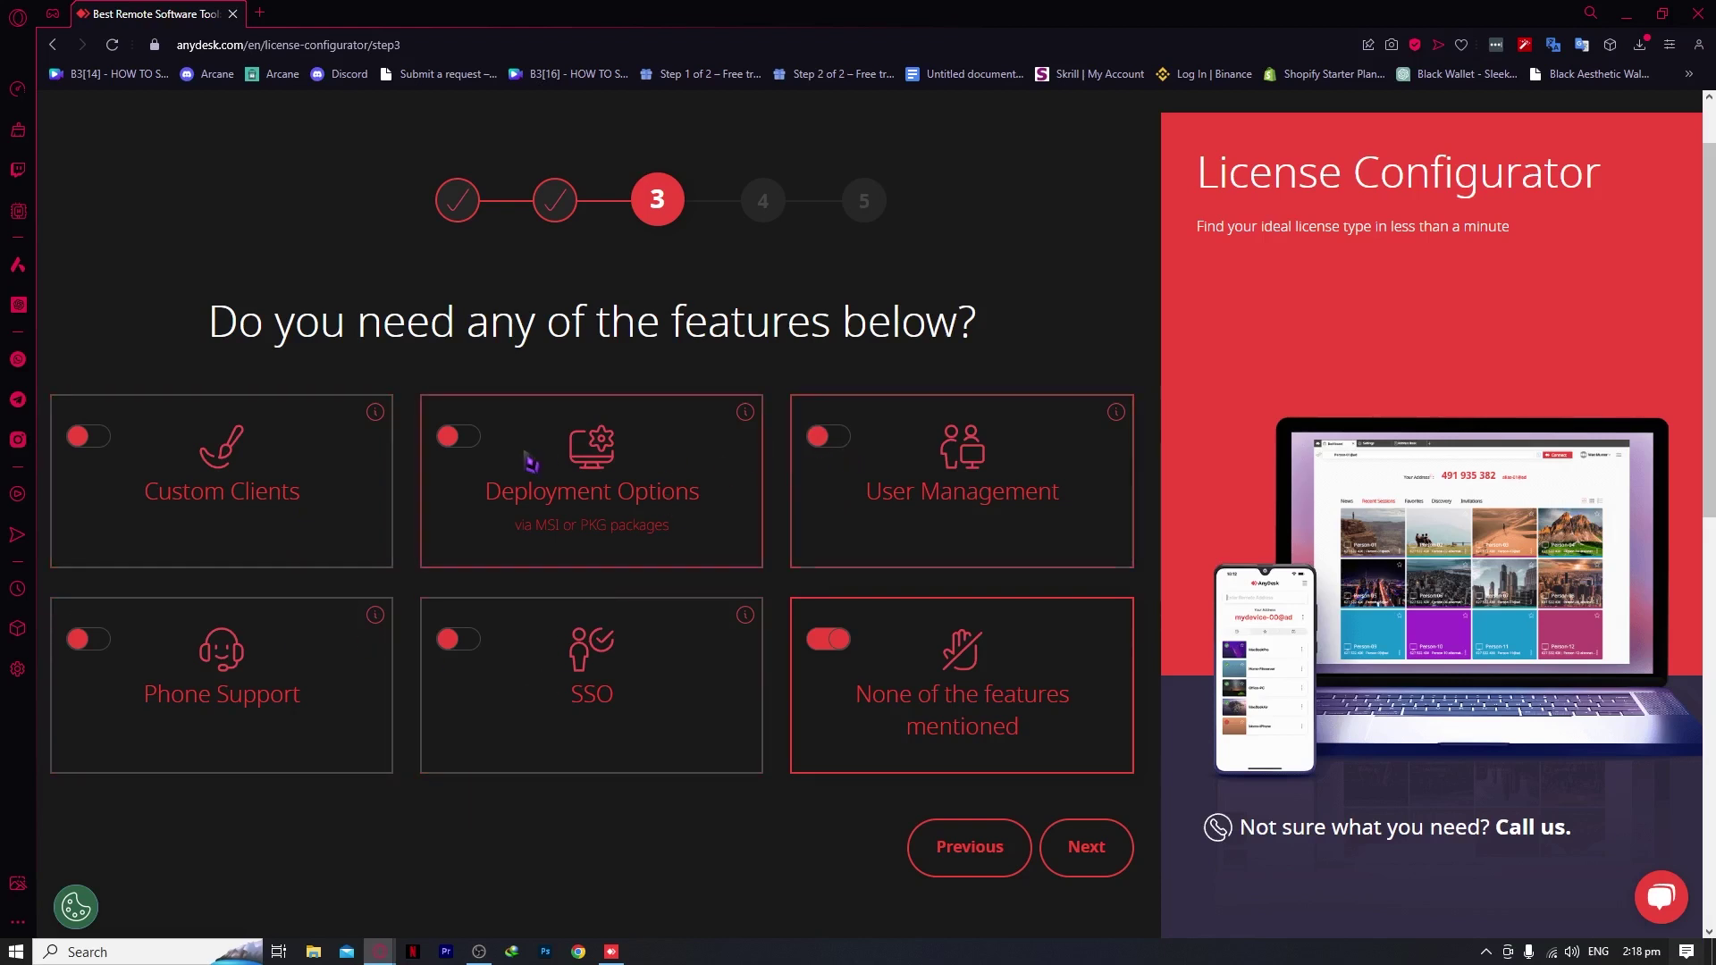
pyautogui.click(463, 440)
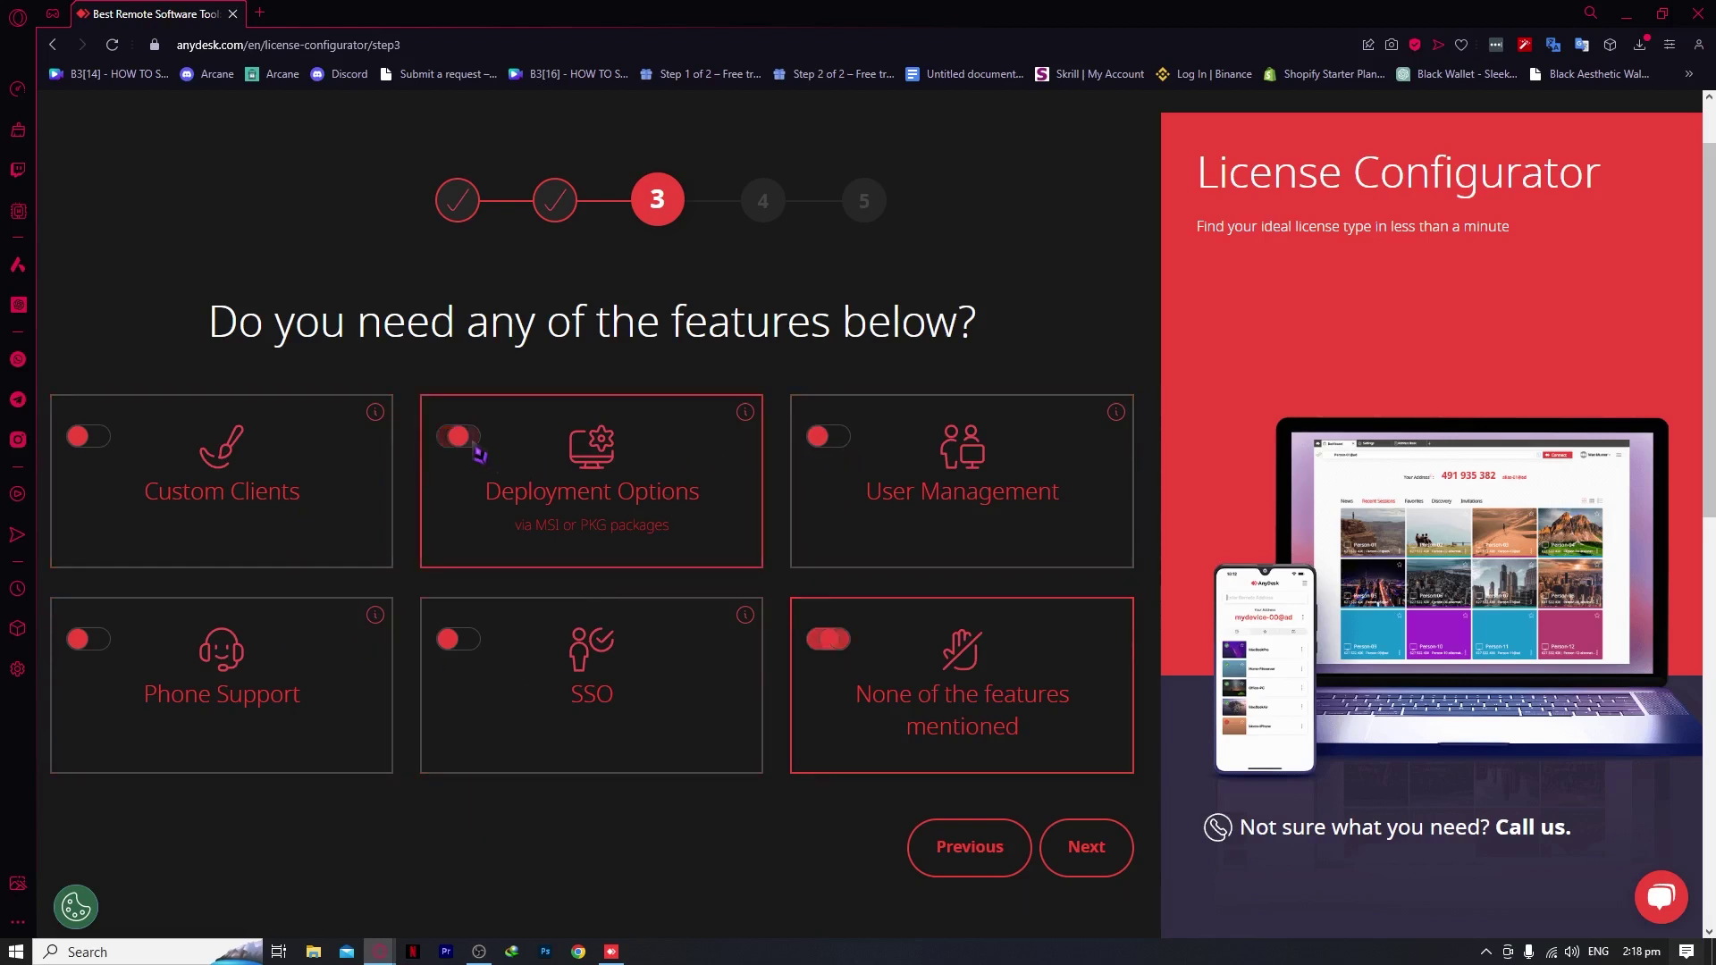
pyautogui.click(855, 444)
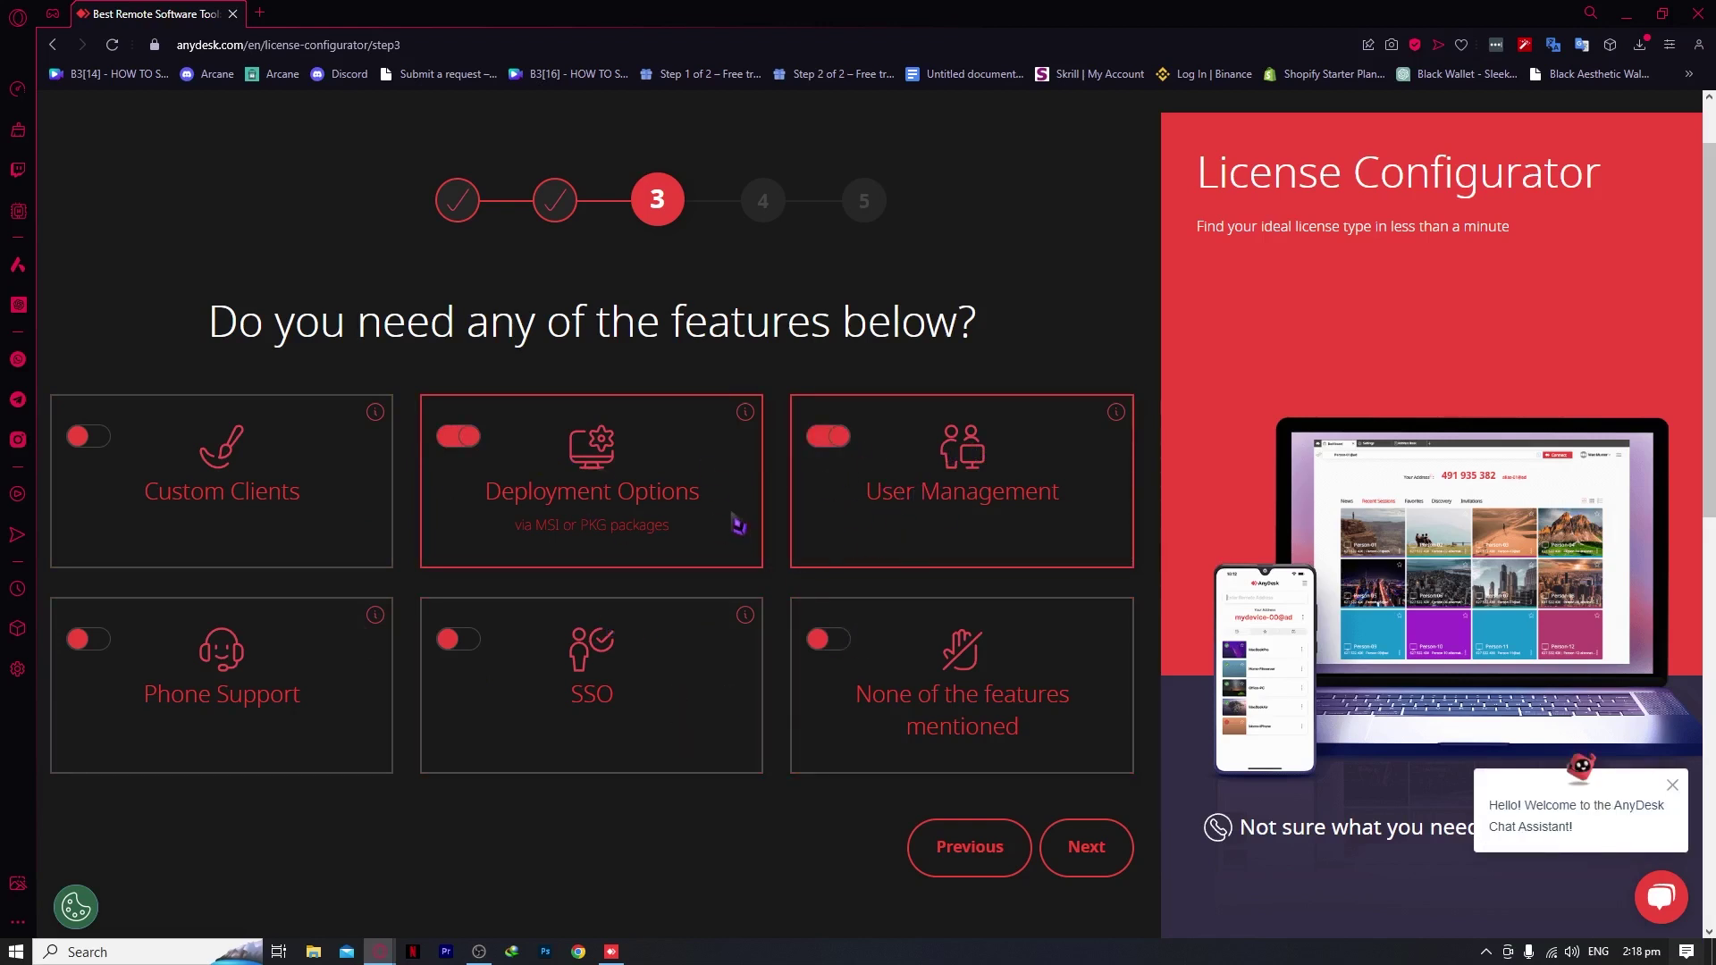
pyautogui.click(1086, 846)
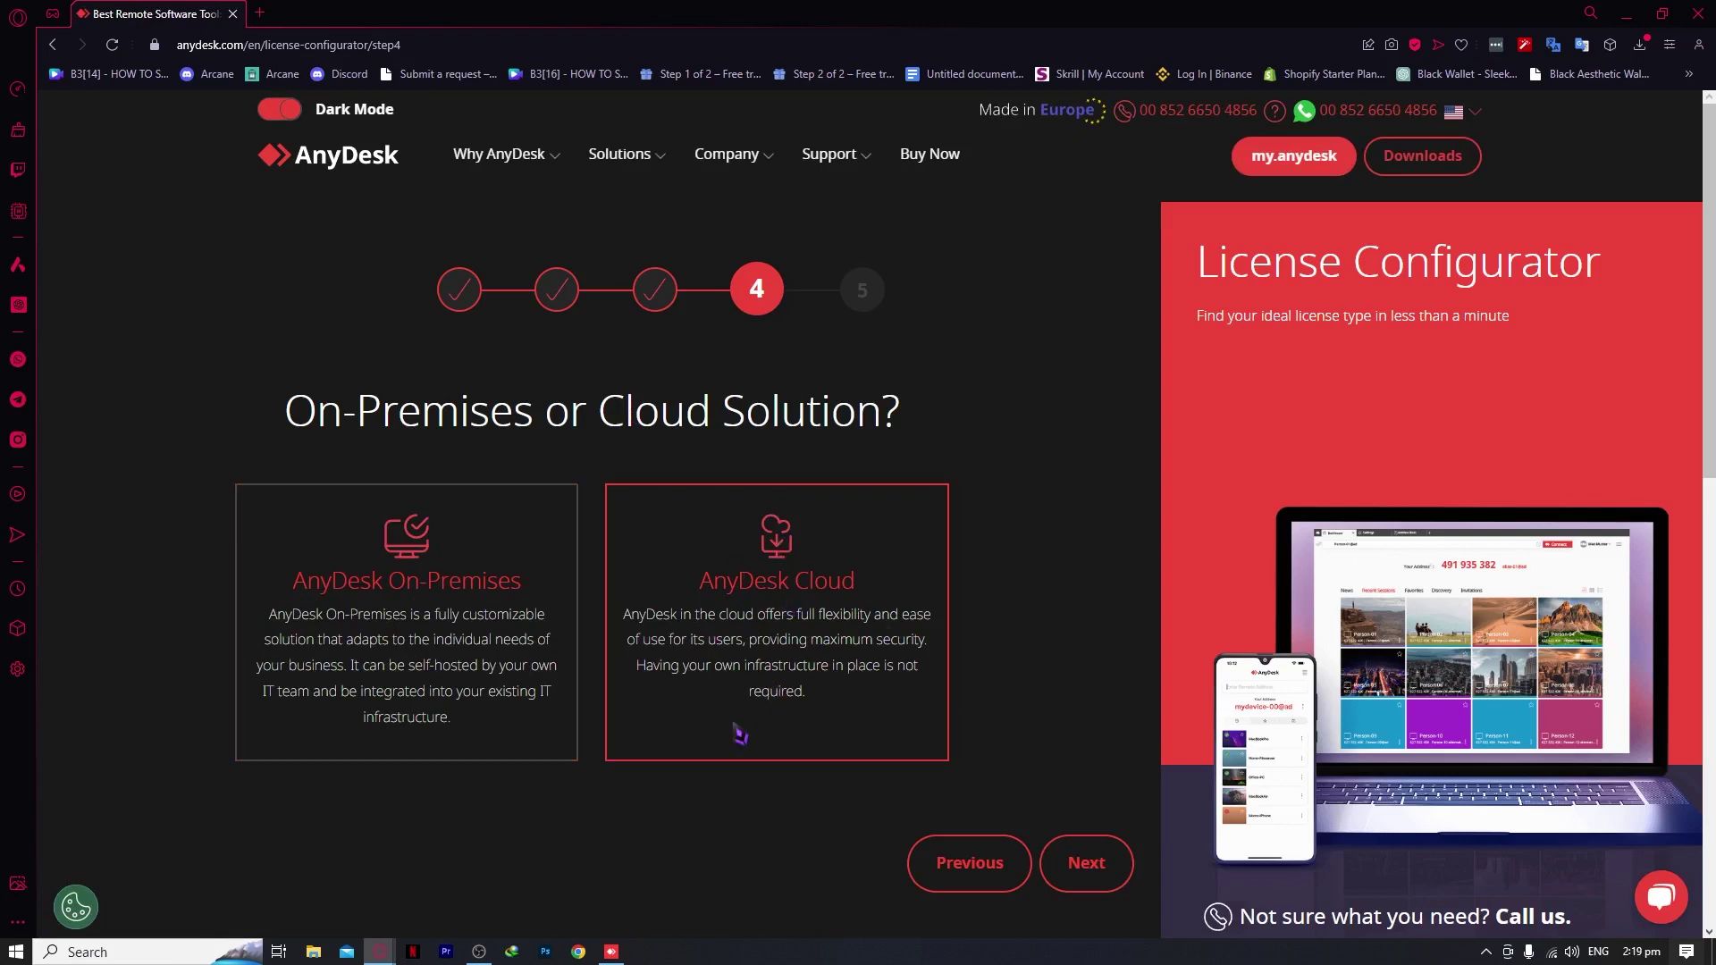
pyautogui.click(1083, 861)
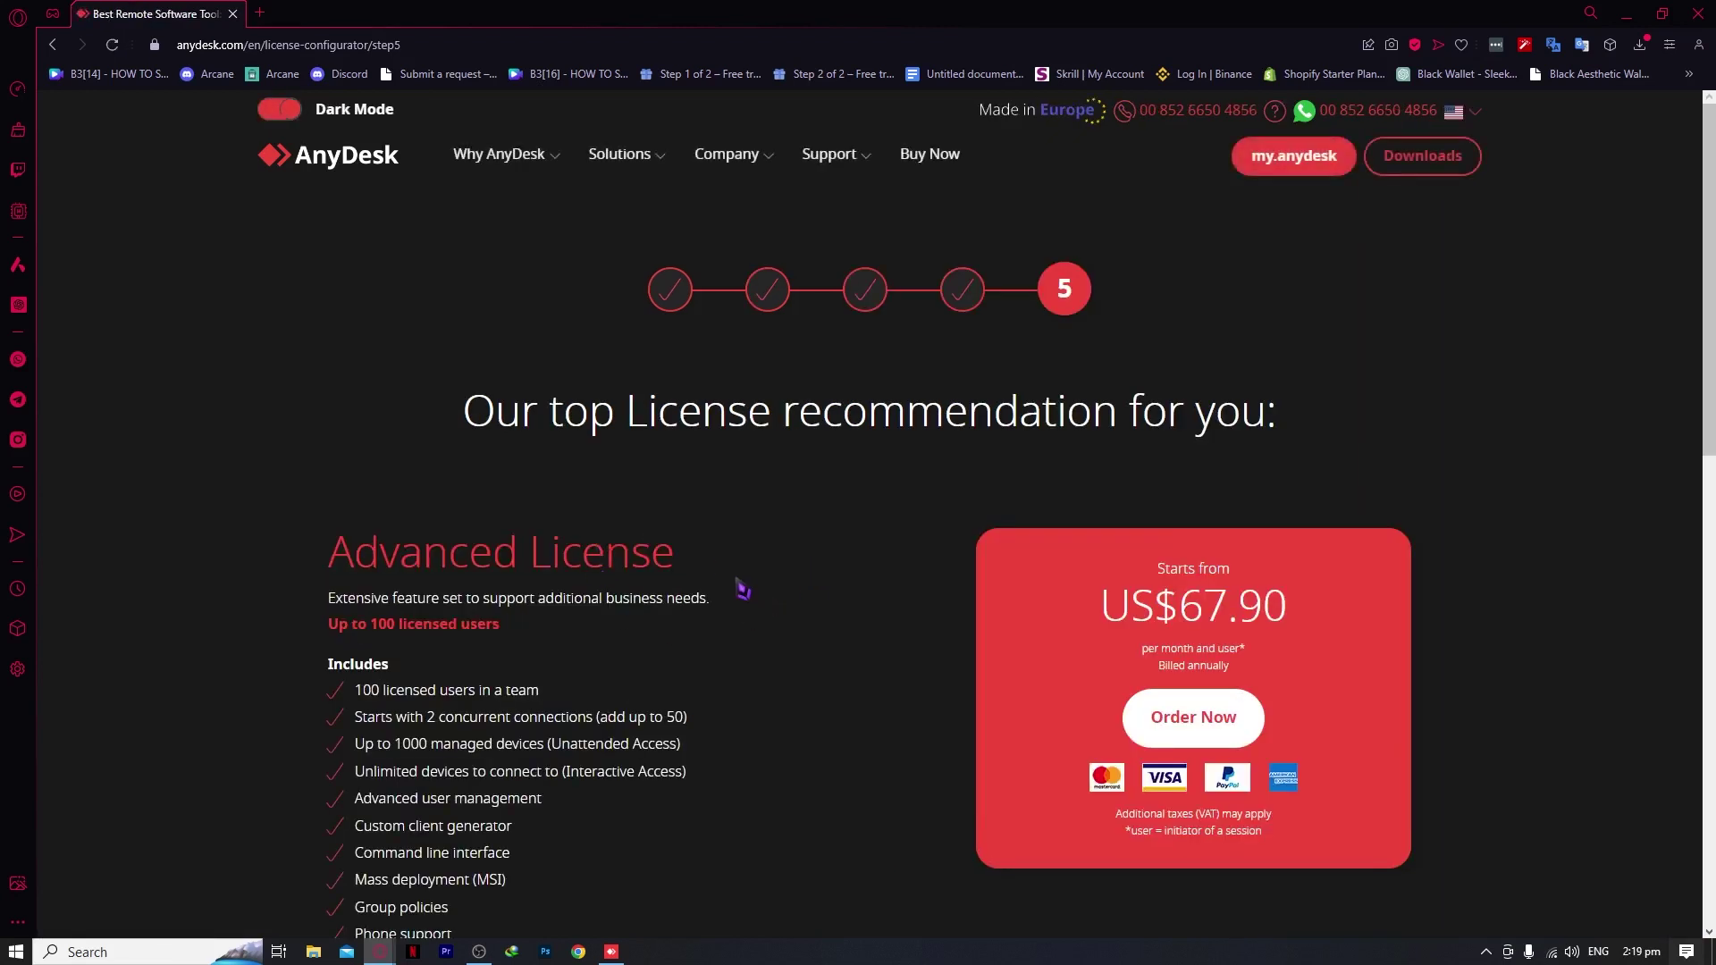
# - Look over the Advanced License recommendation, then return to anydesk.com/en via the logo
pyautogui.scroll(-2, 739, 585)
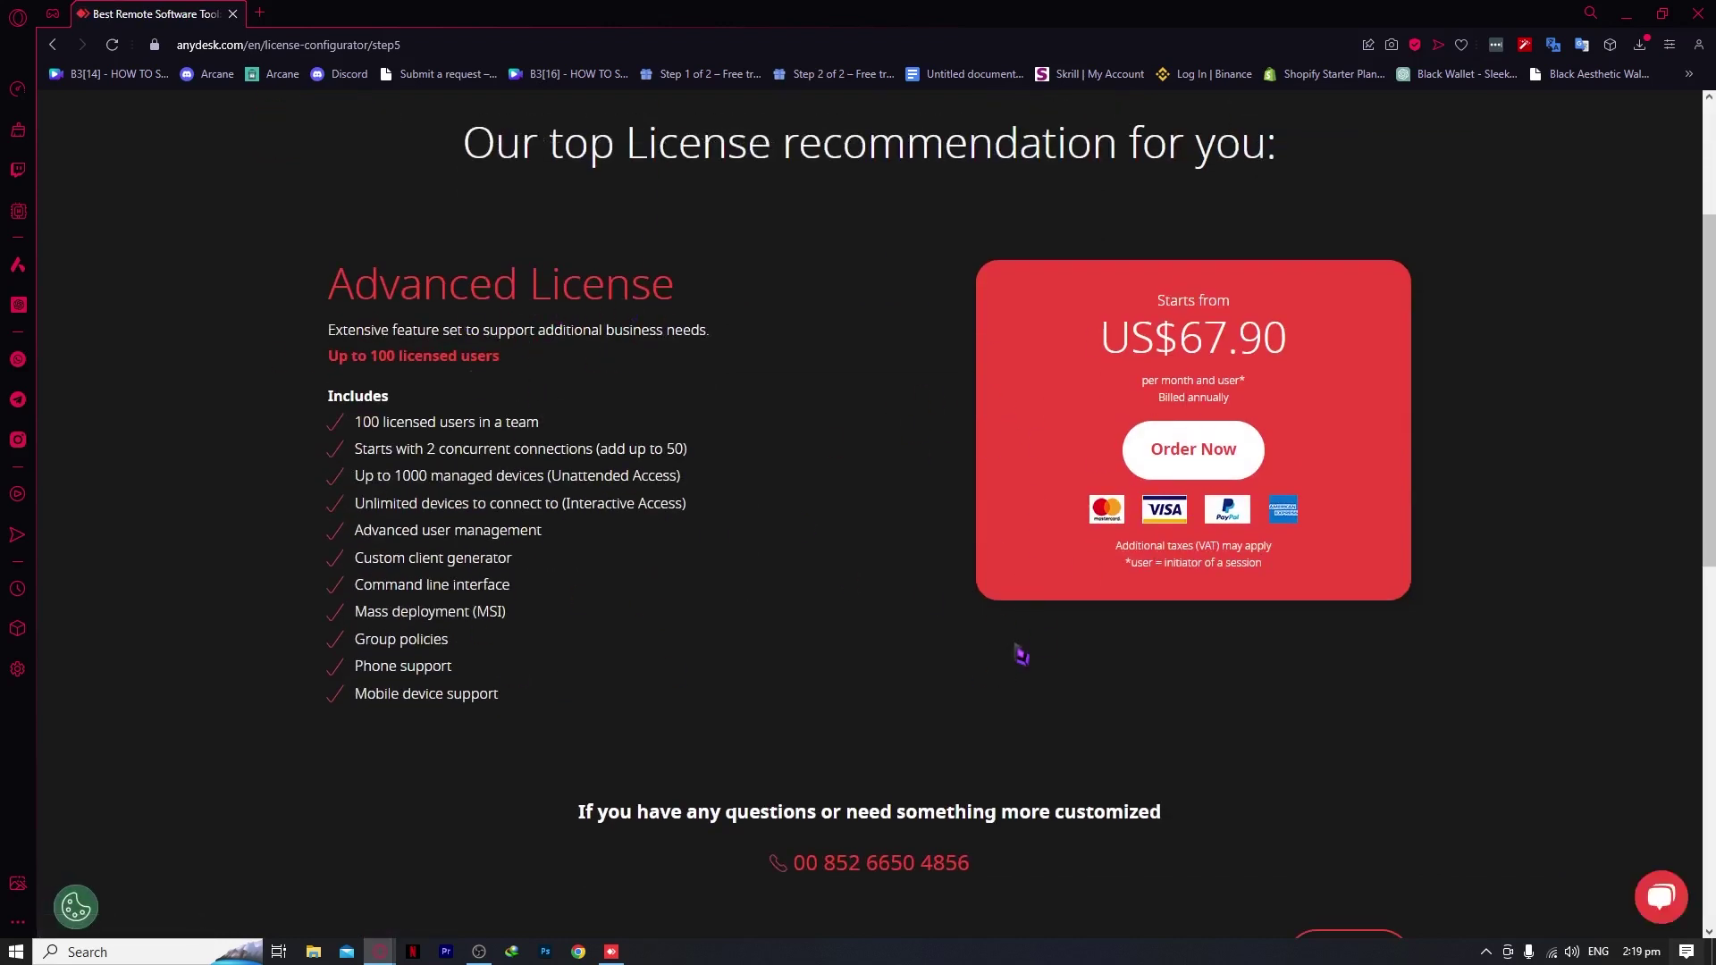
pyautogui.scroll(2, 1066, 405)
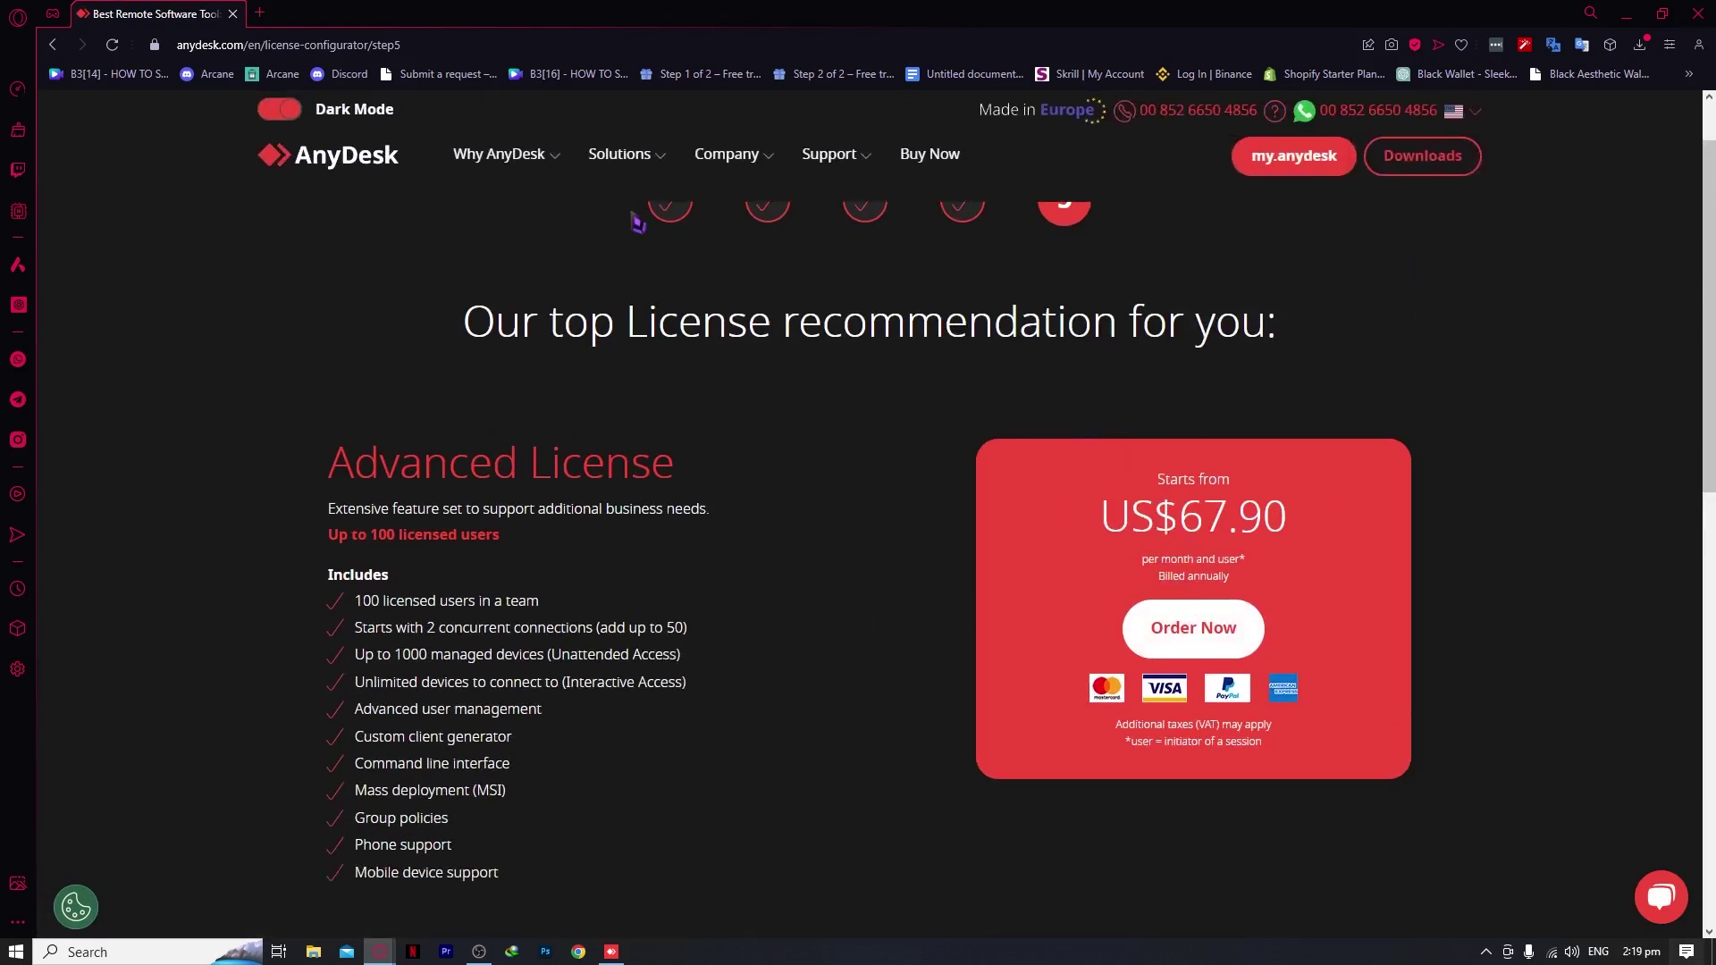
pyautogui.click(366, 163)
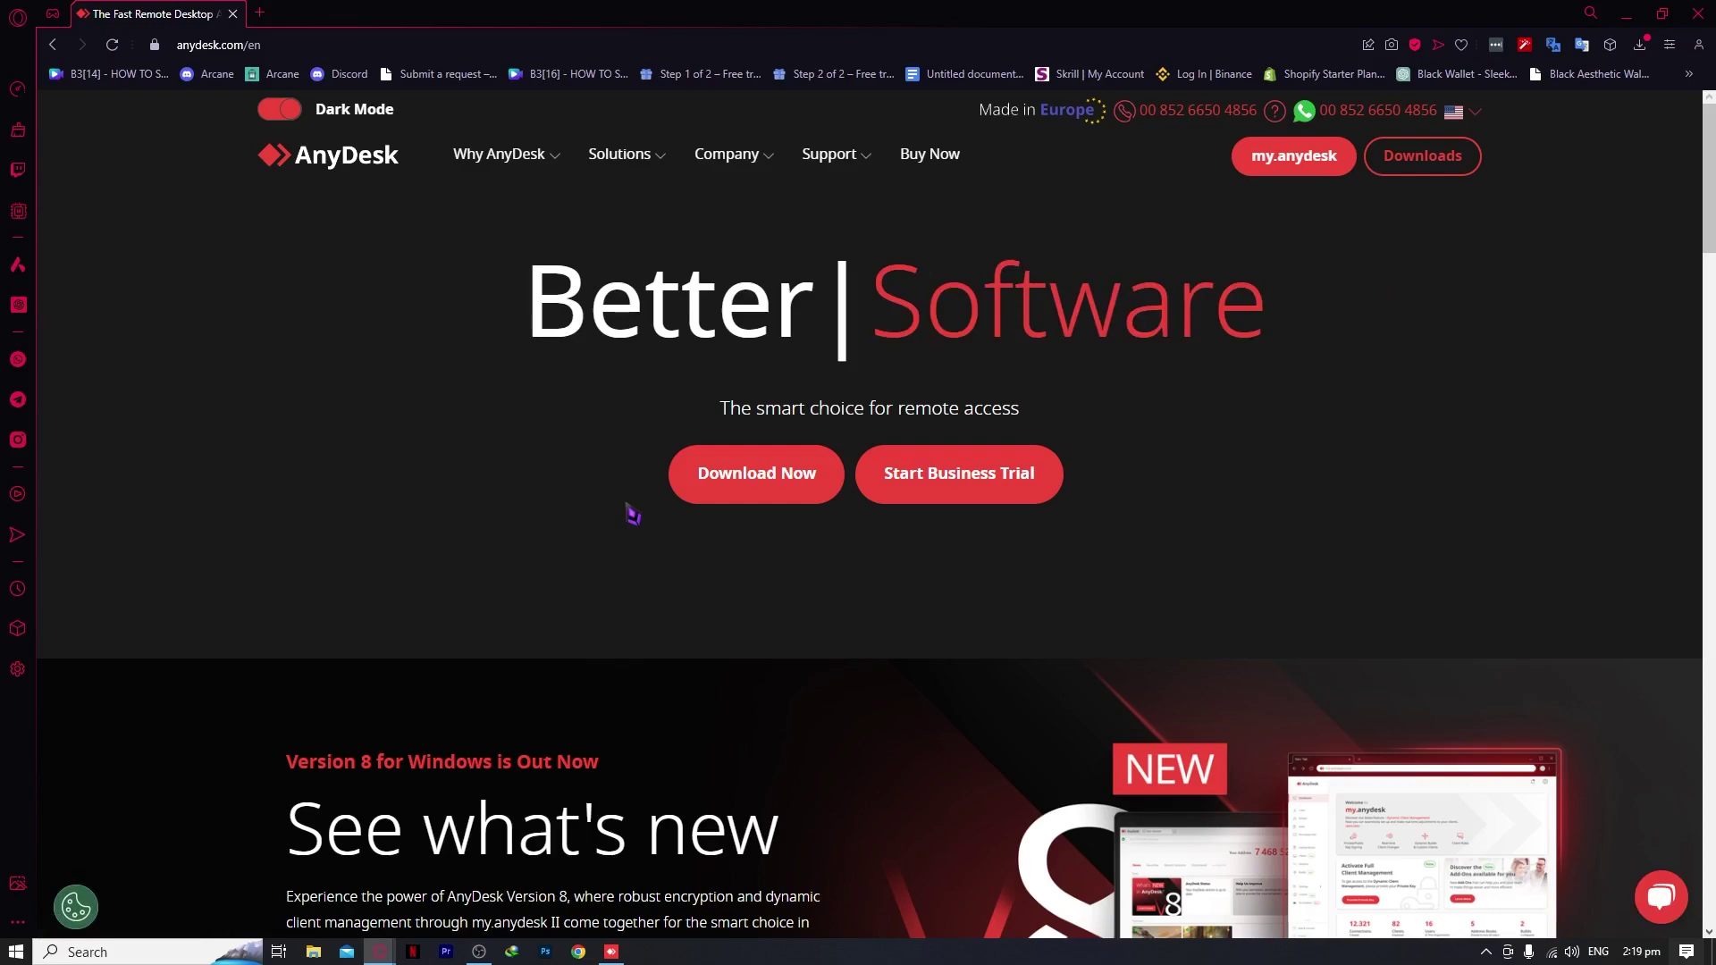
# - Scroll through the anydesk.com home page, then bring up the AnyDesk desktop app
pyautogui.scroll(-15, 632, 514)
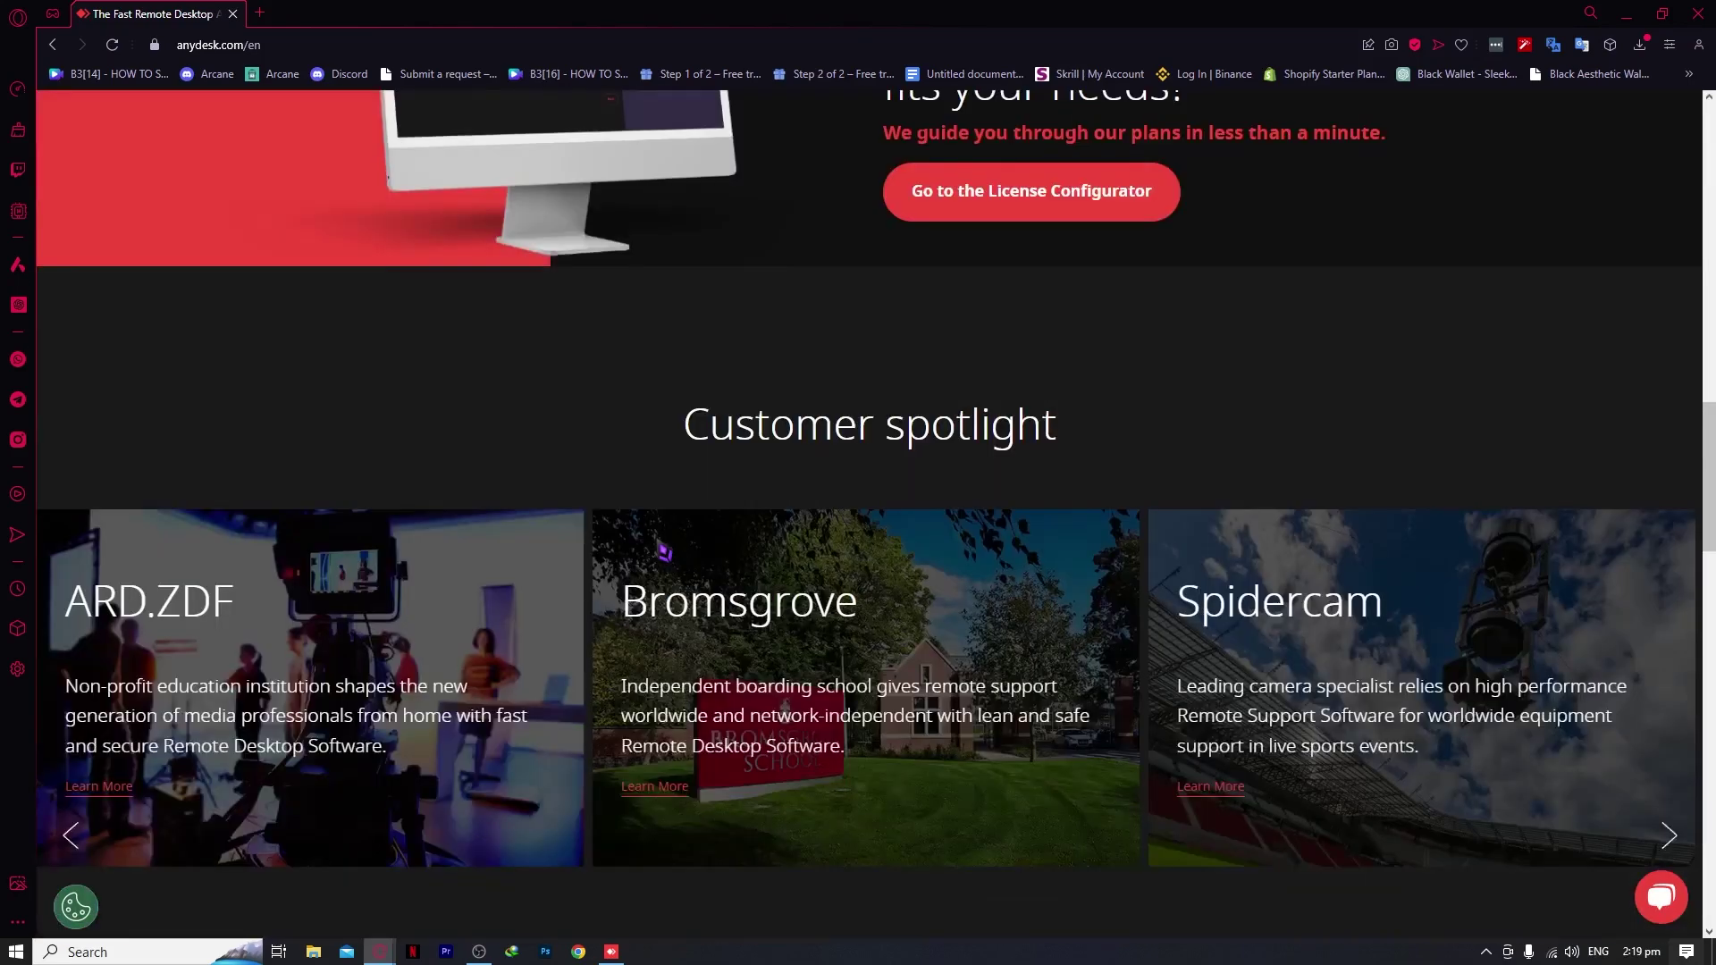
pyautogui.scroll(-7, 663, 553)
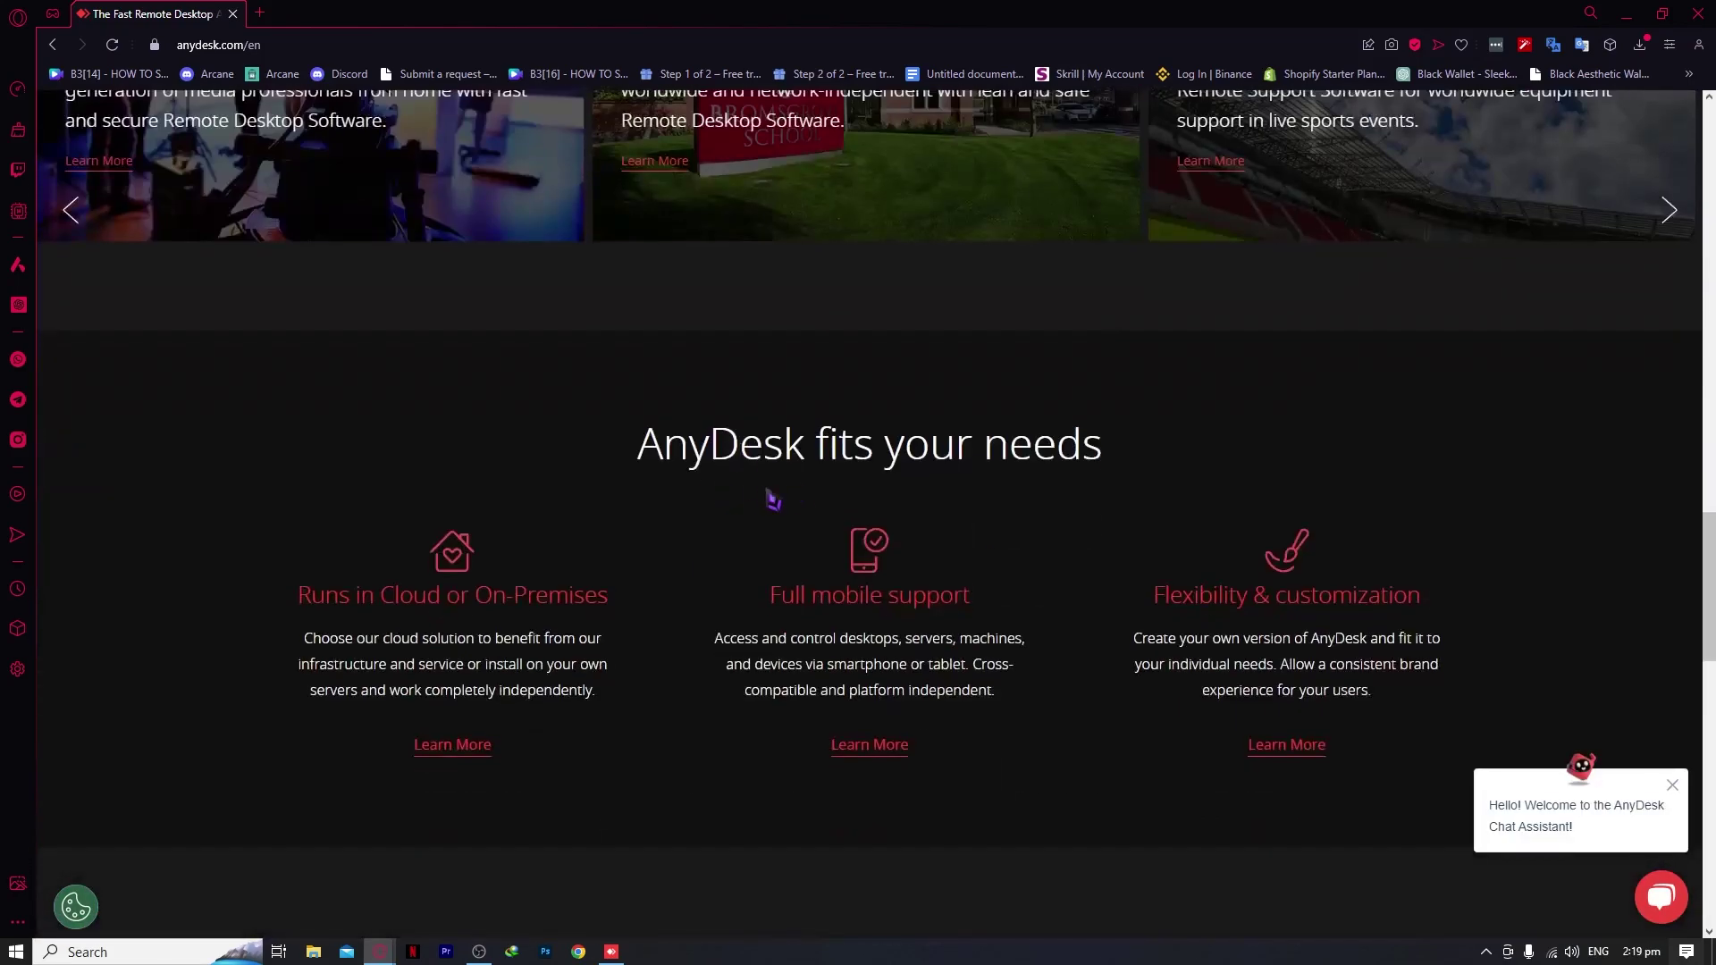
pyautogui.scroll(-3, 803, 505)
pyautogui.scroll(4, 894, 498)
pyautogui.scroll(-5, 851, 555)
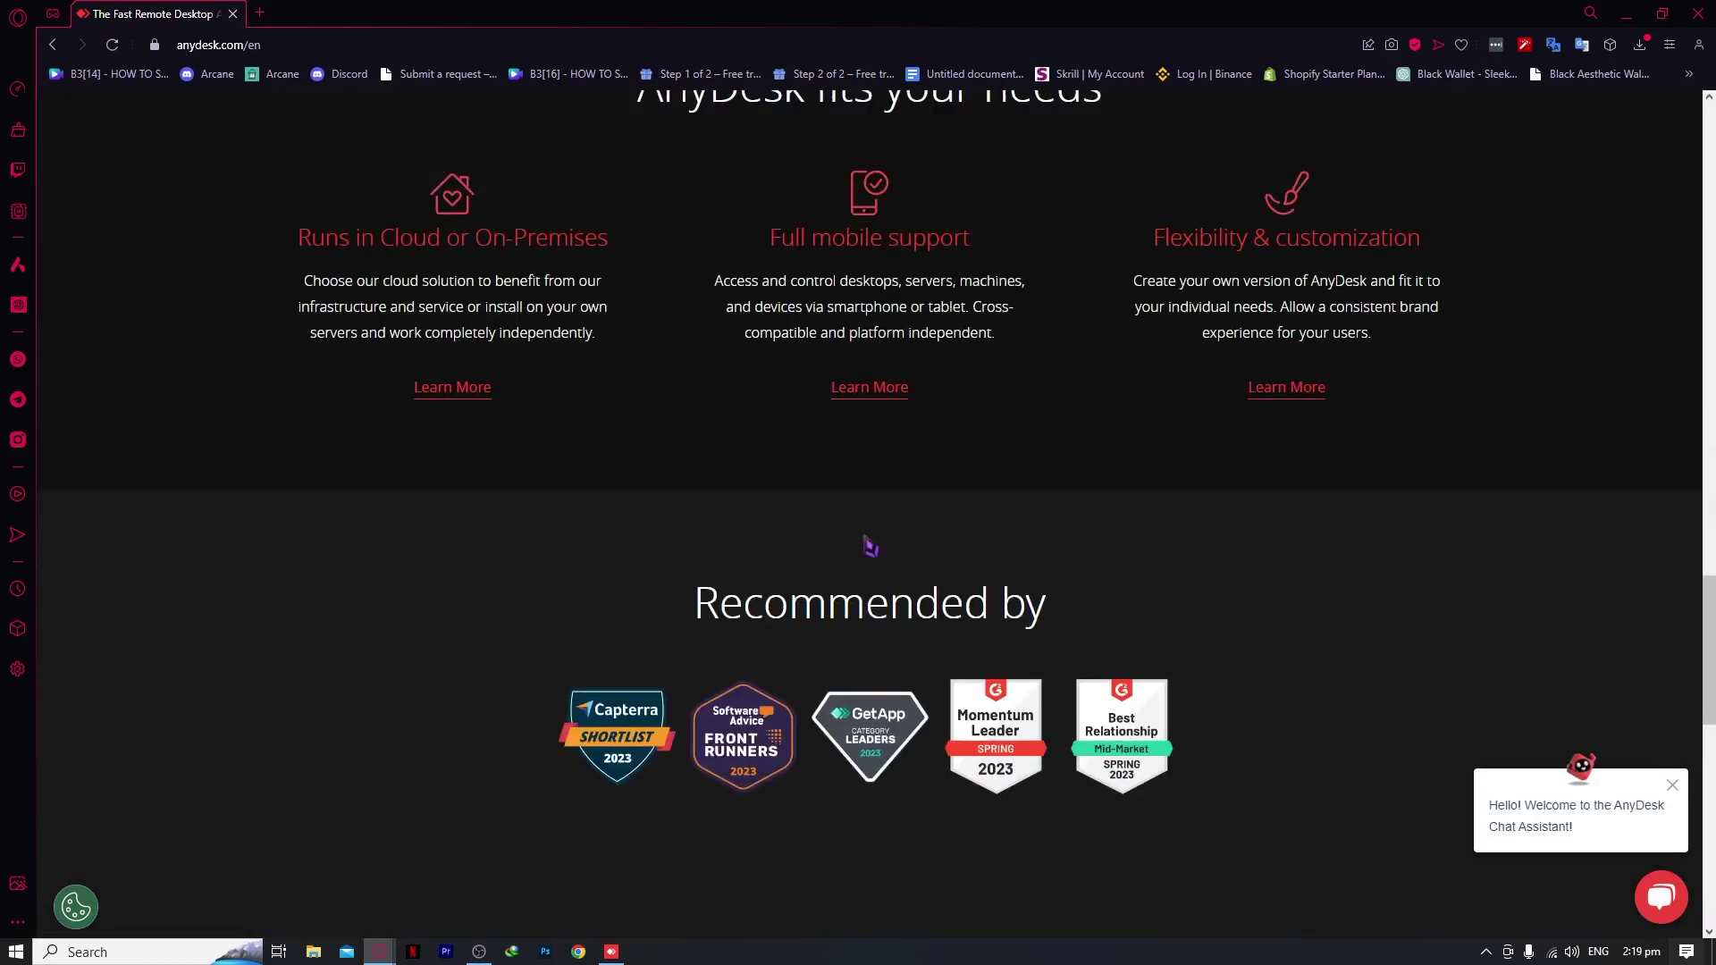
pyautogui.scroll(-4, 871, 546)
pyautogui.scroll(6, 892, 559)
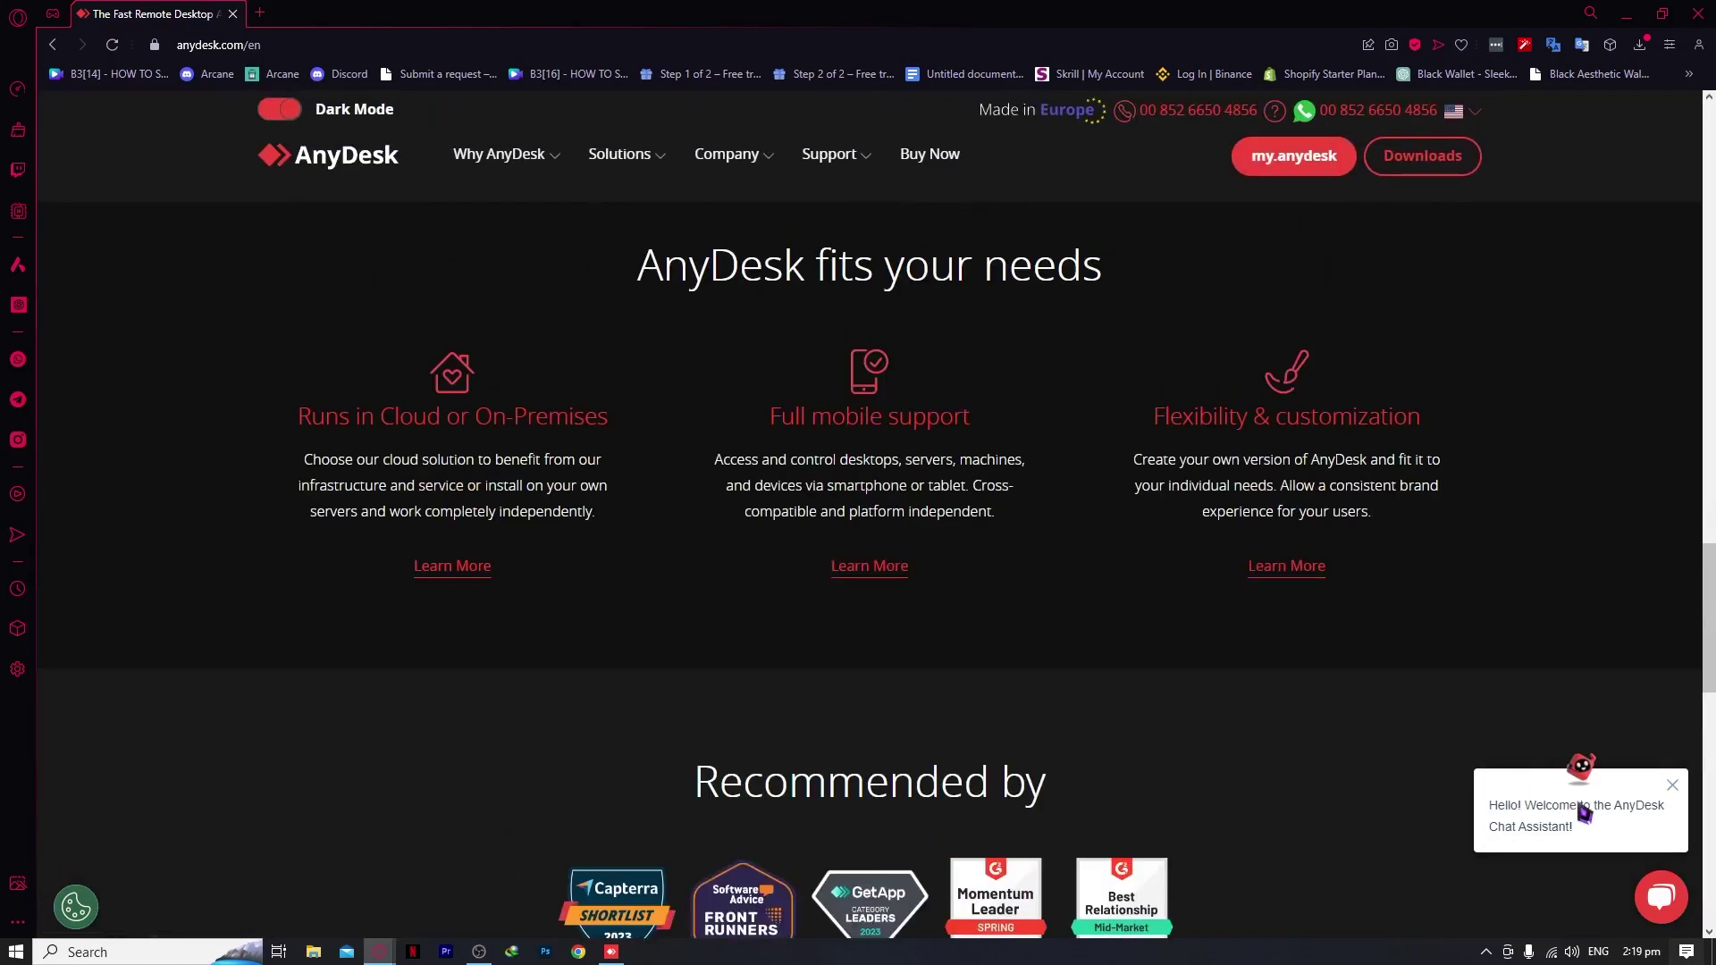
pyautogui.scroll(-9, 1137, 793)
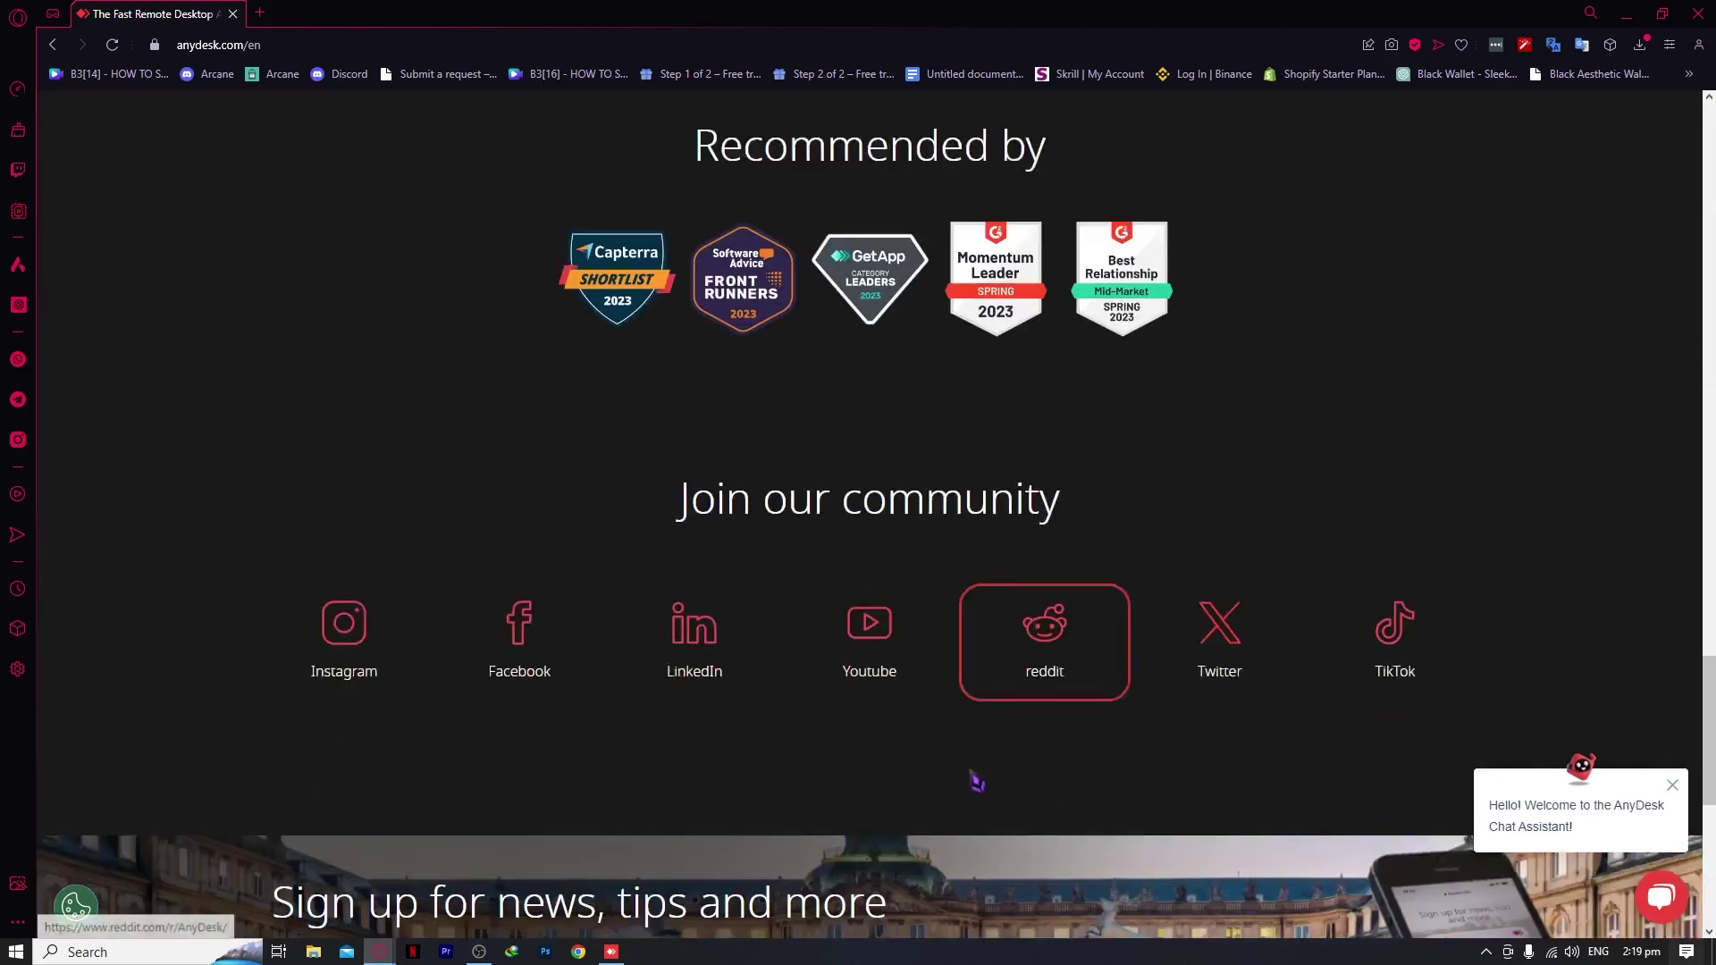
pyautogui.scroll(-2, 905, 767)
pyautogui.scroll(12, 453, 668)
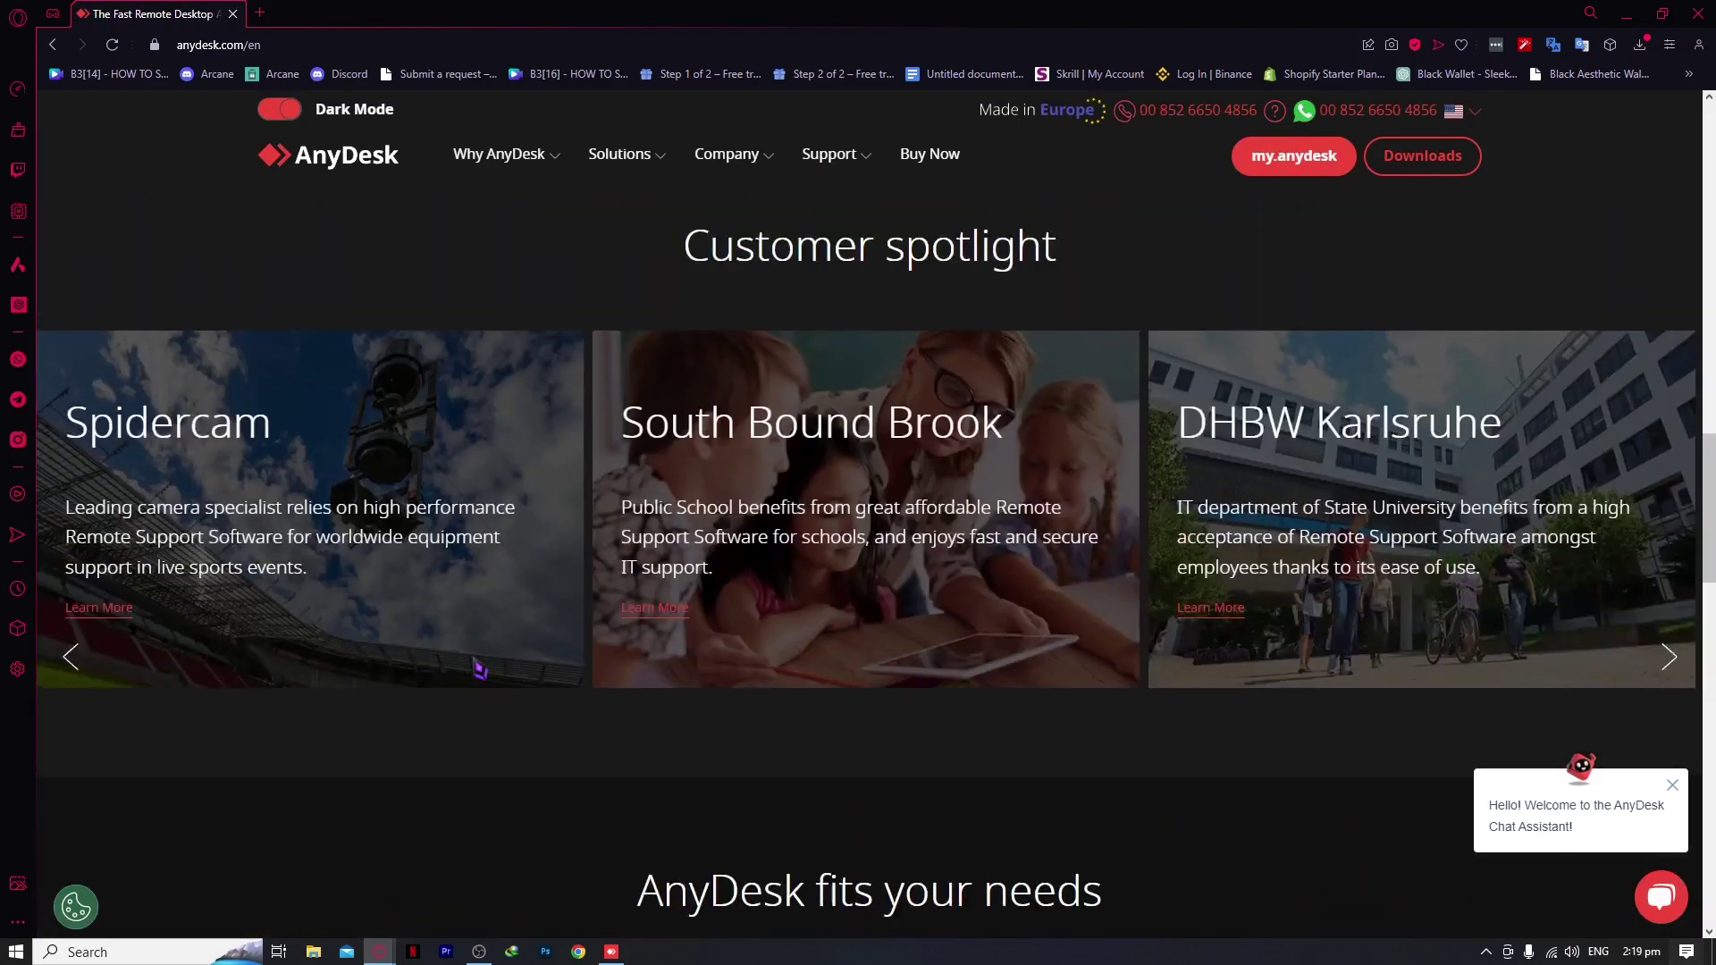
pyautogui.click(611, 950)
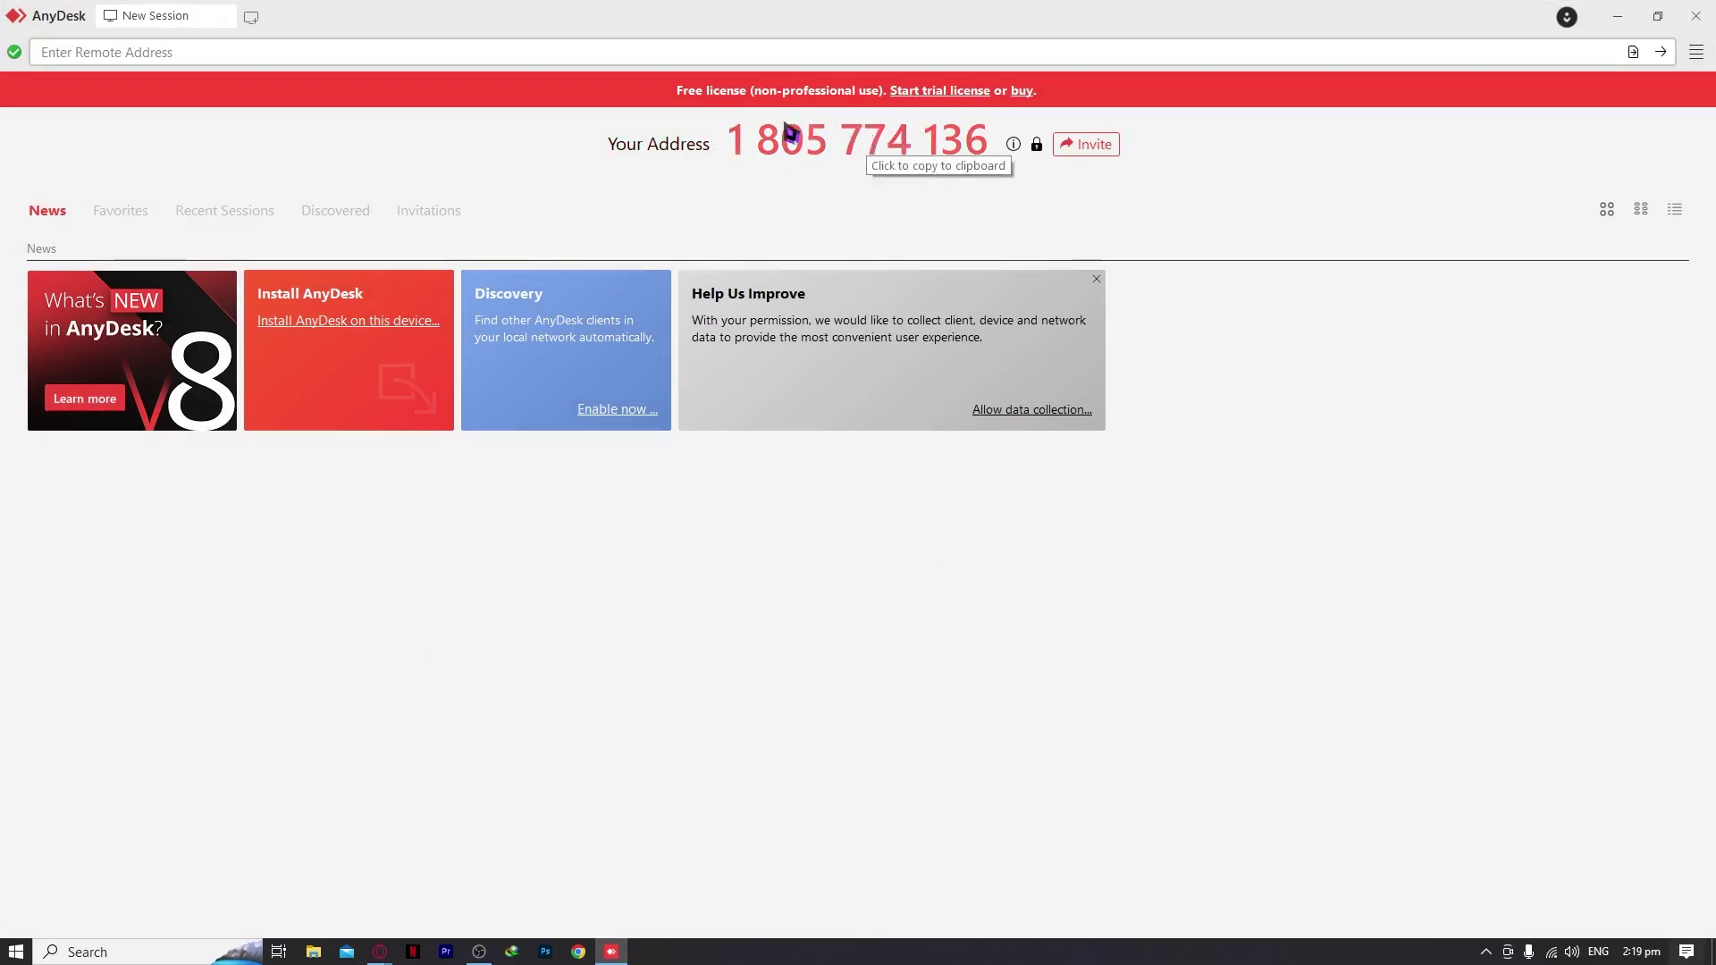
# - Start a session invitation and try the Screen Sharing permission profile
pyautogui.click(1083, 146)
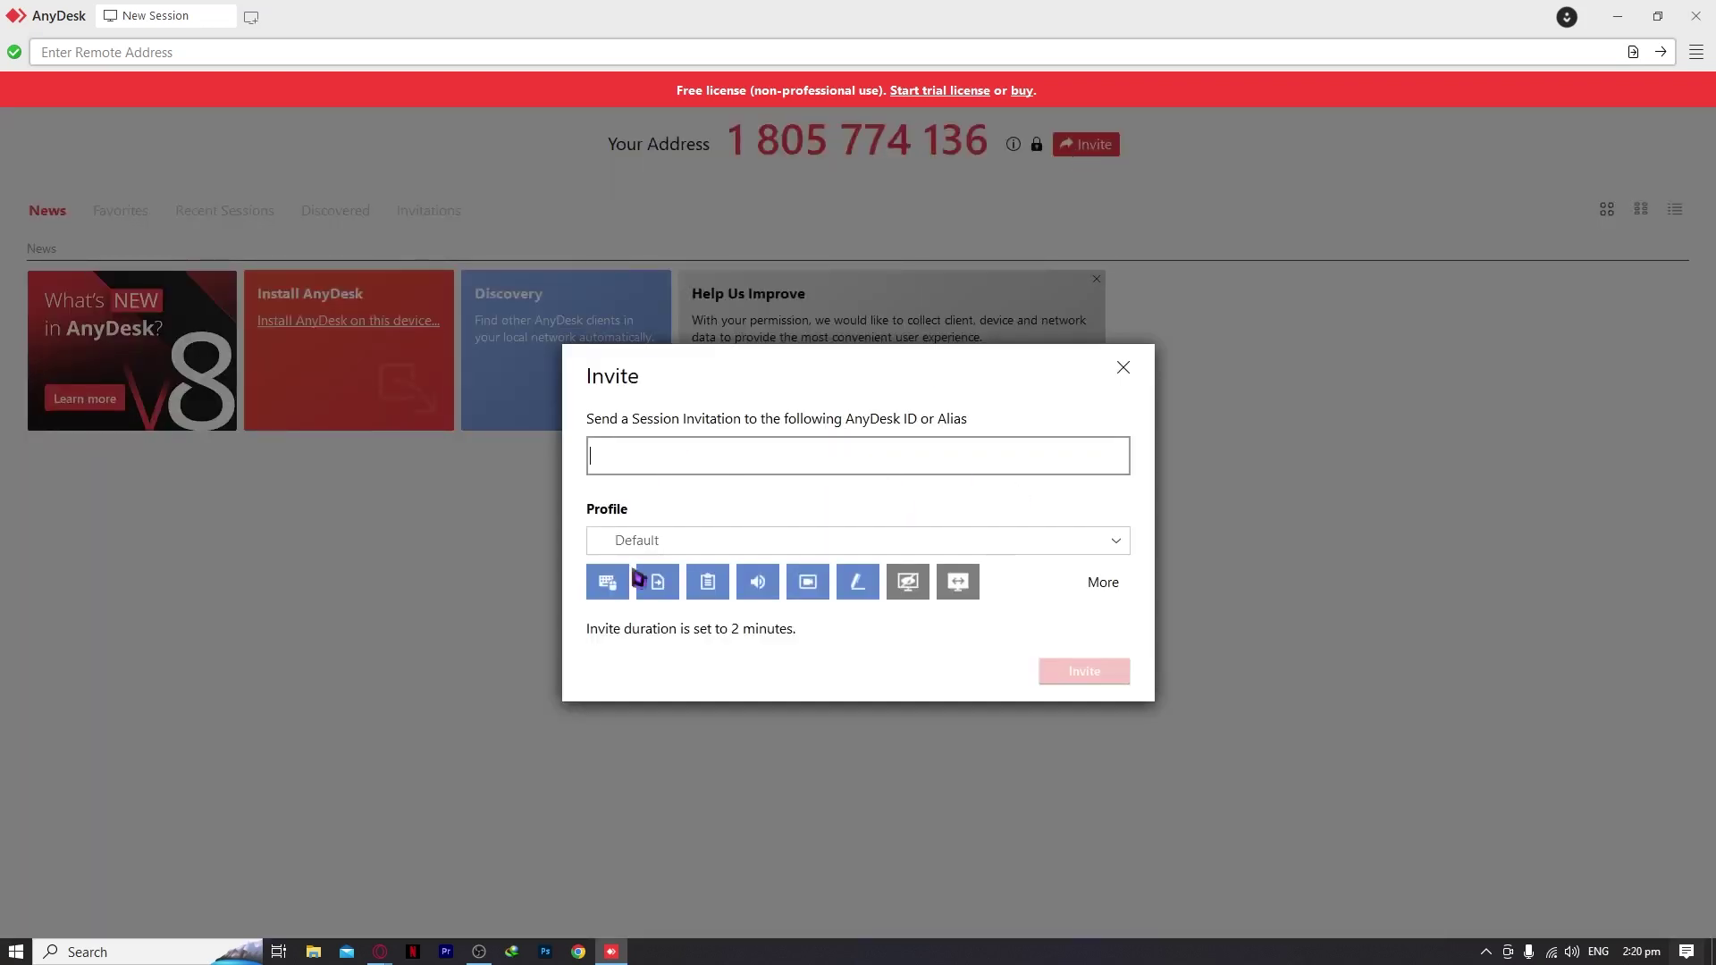
pyautogui.click(663, 540)
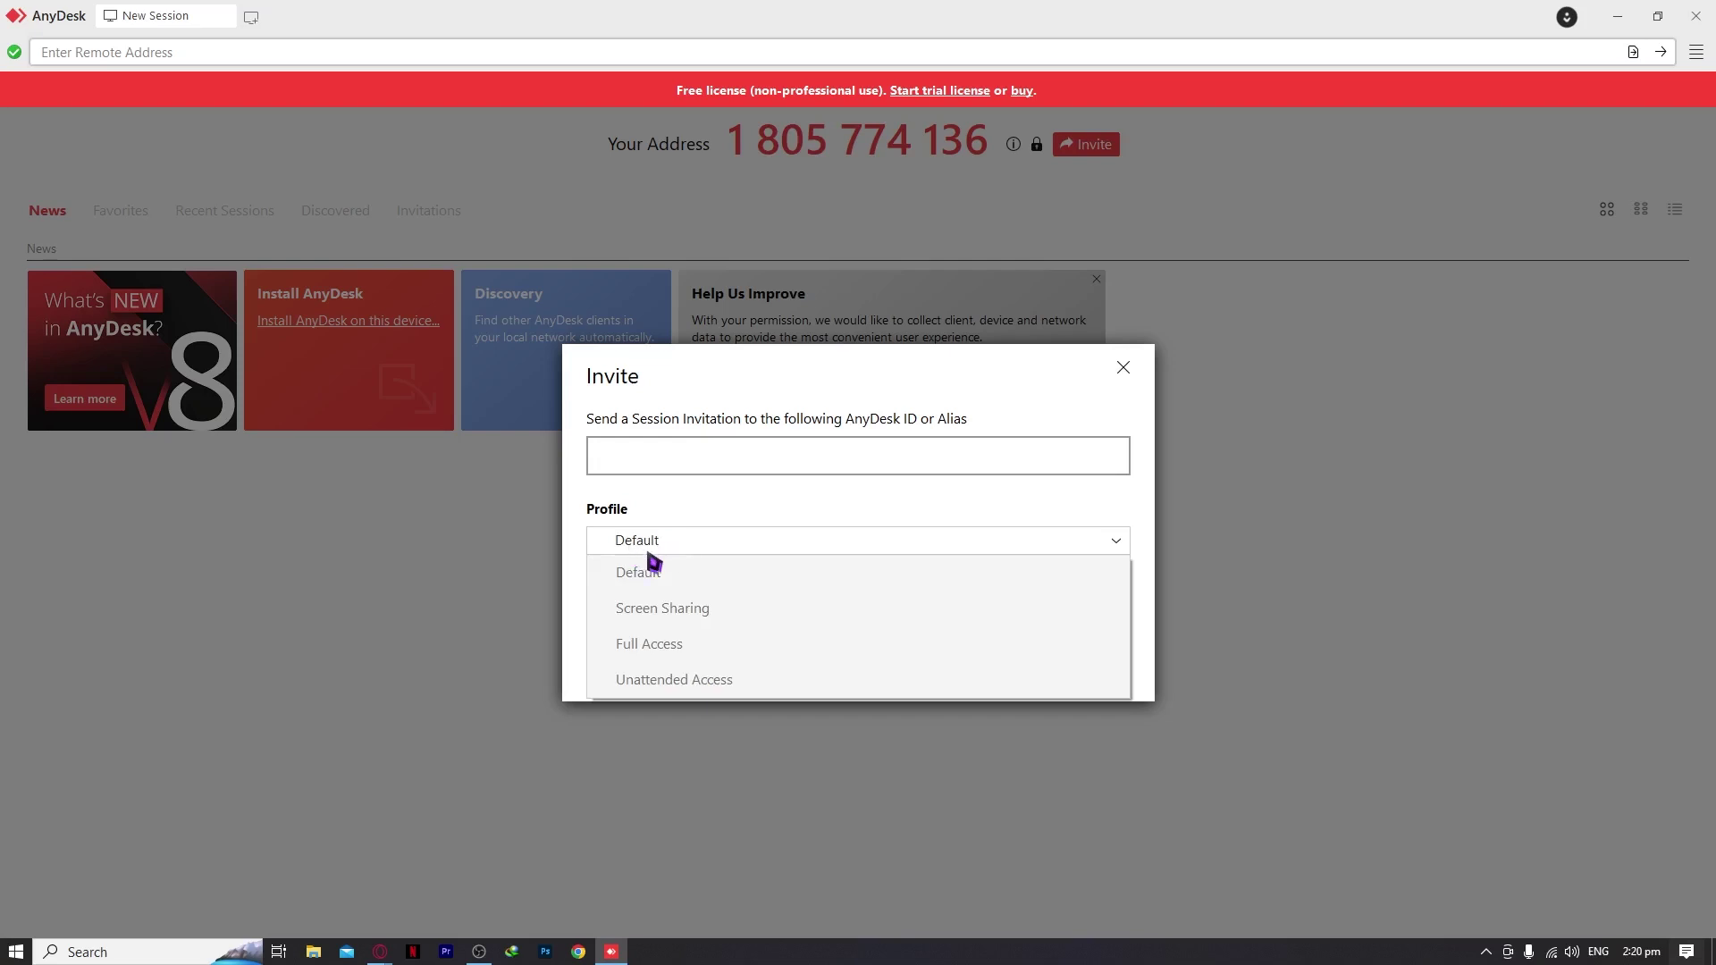
pyautogui.moveTo(669, 635)
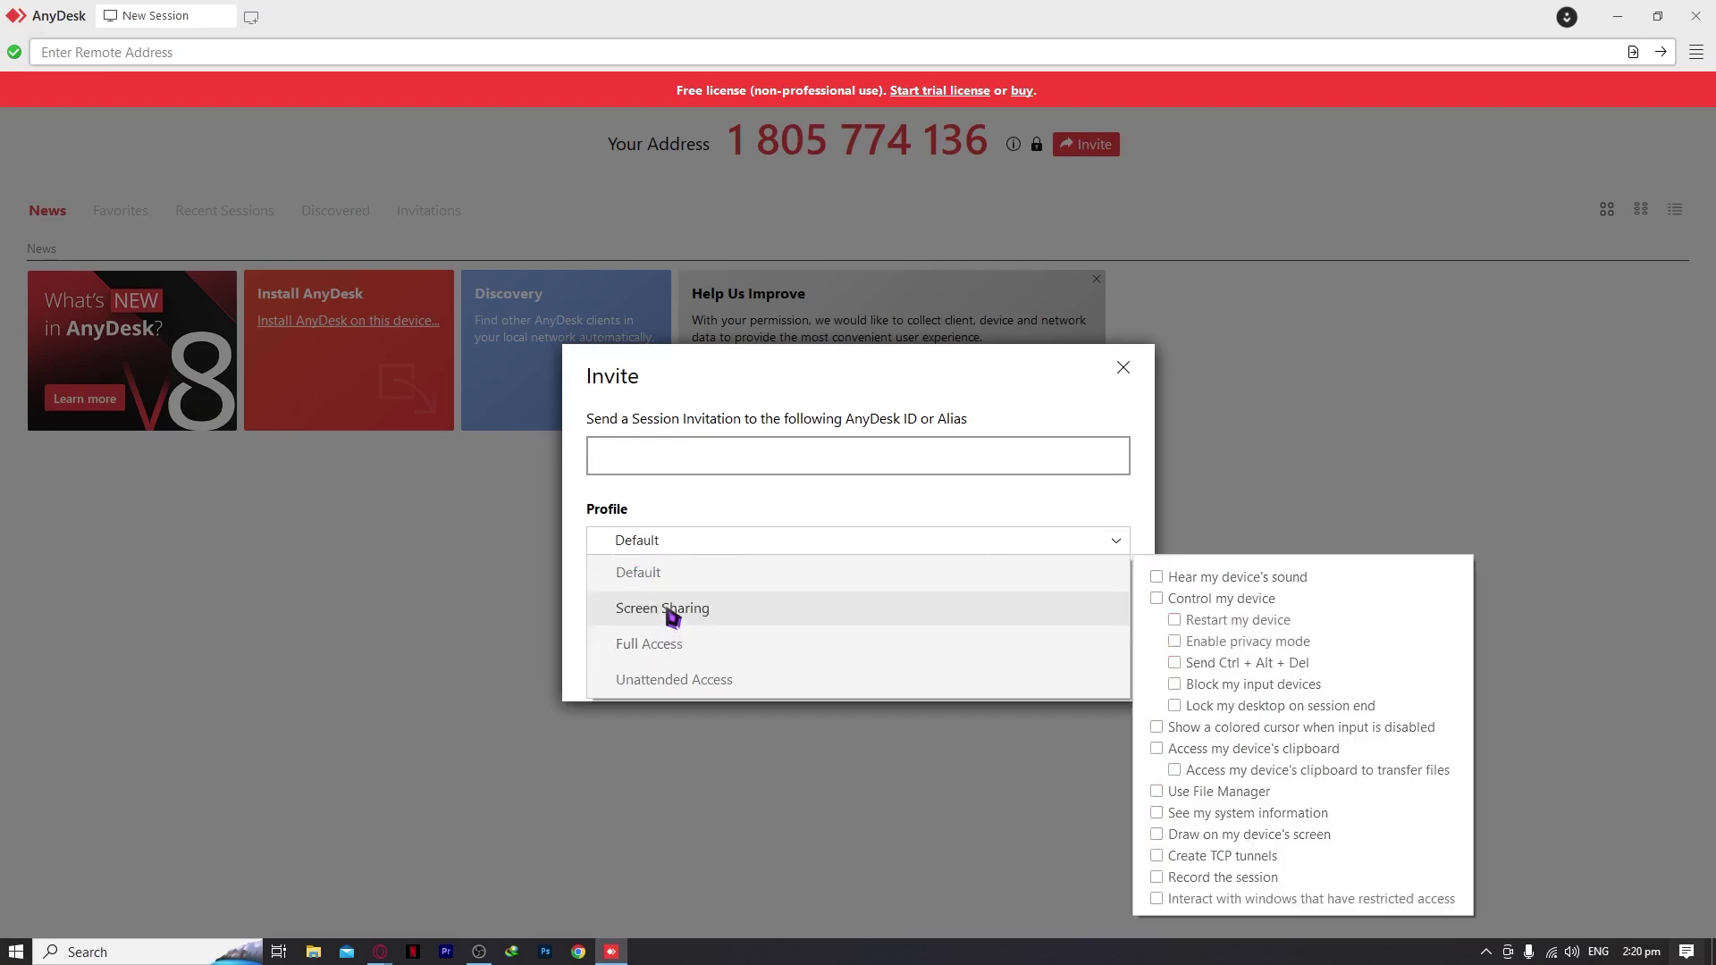
pyautogui.click(672, 610)
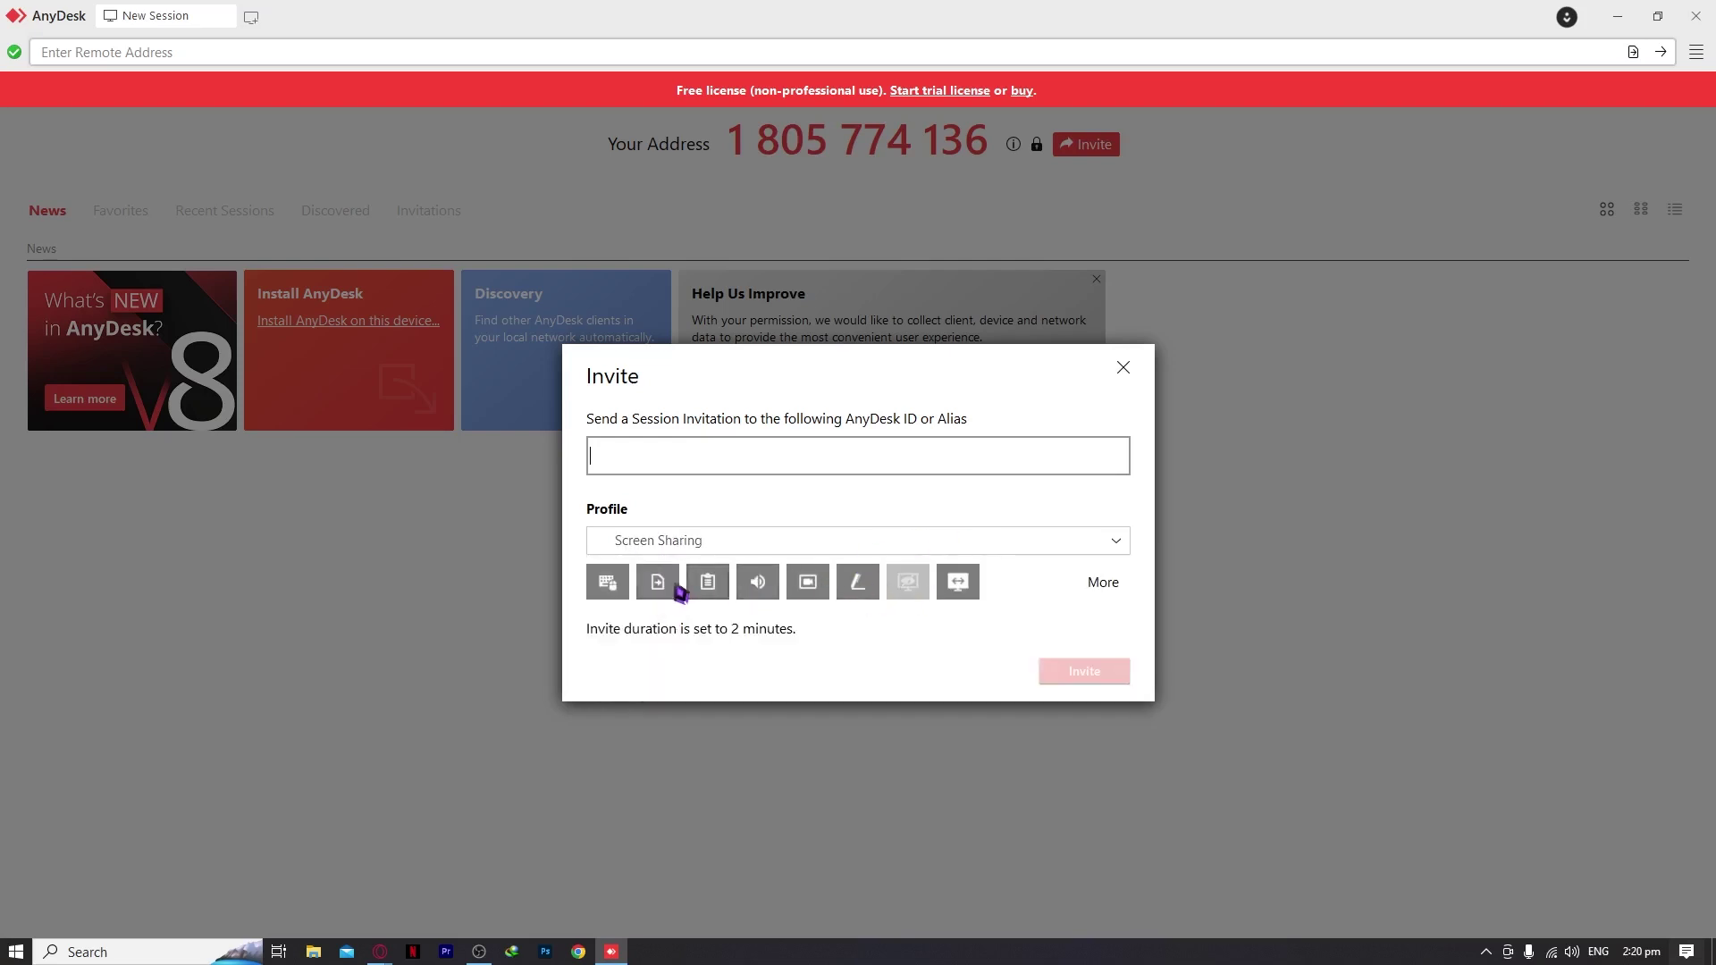
pyautogui.click(916, 543)
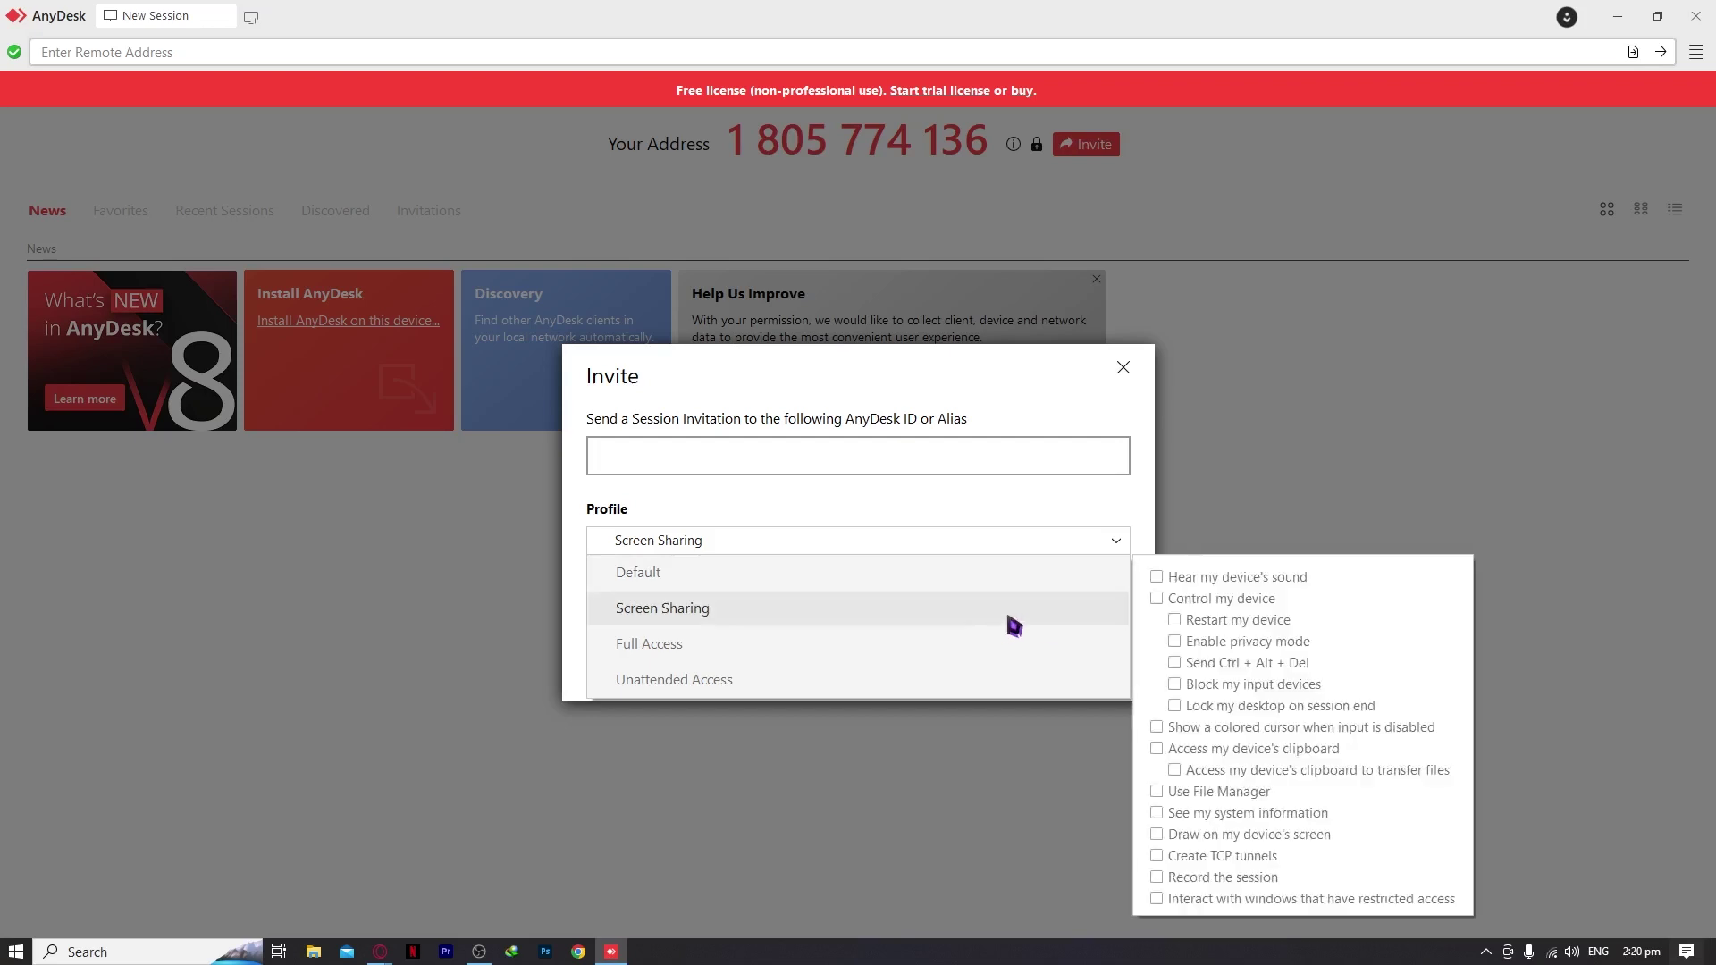
pyautogui.click(1010, 618)
# - Allow the device's sound for the invitee, then turn it back off
pyautogui.moveTo(1101, 585)
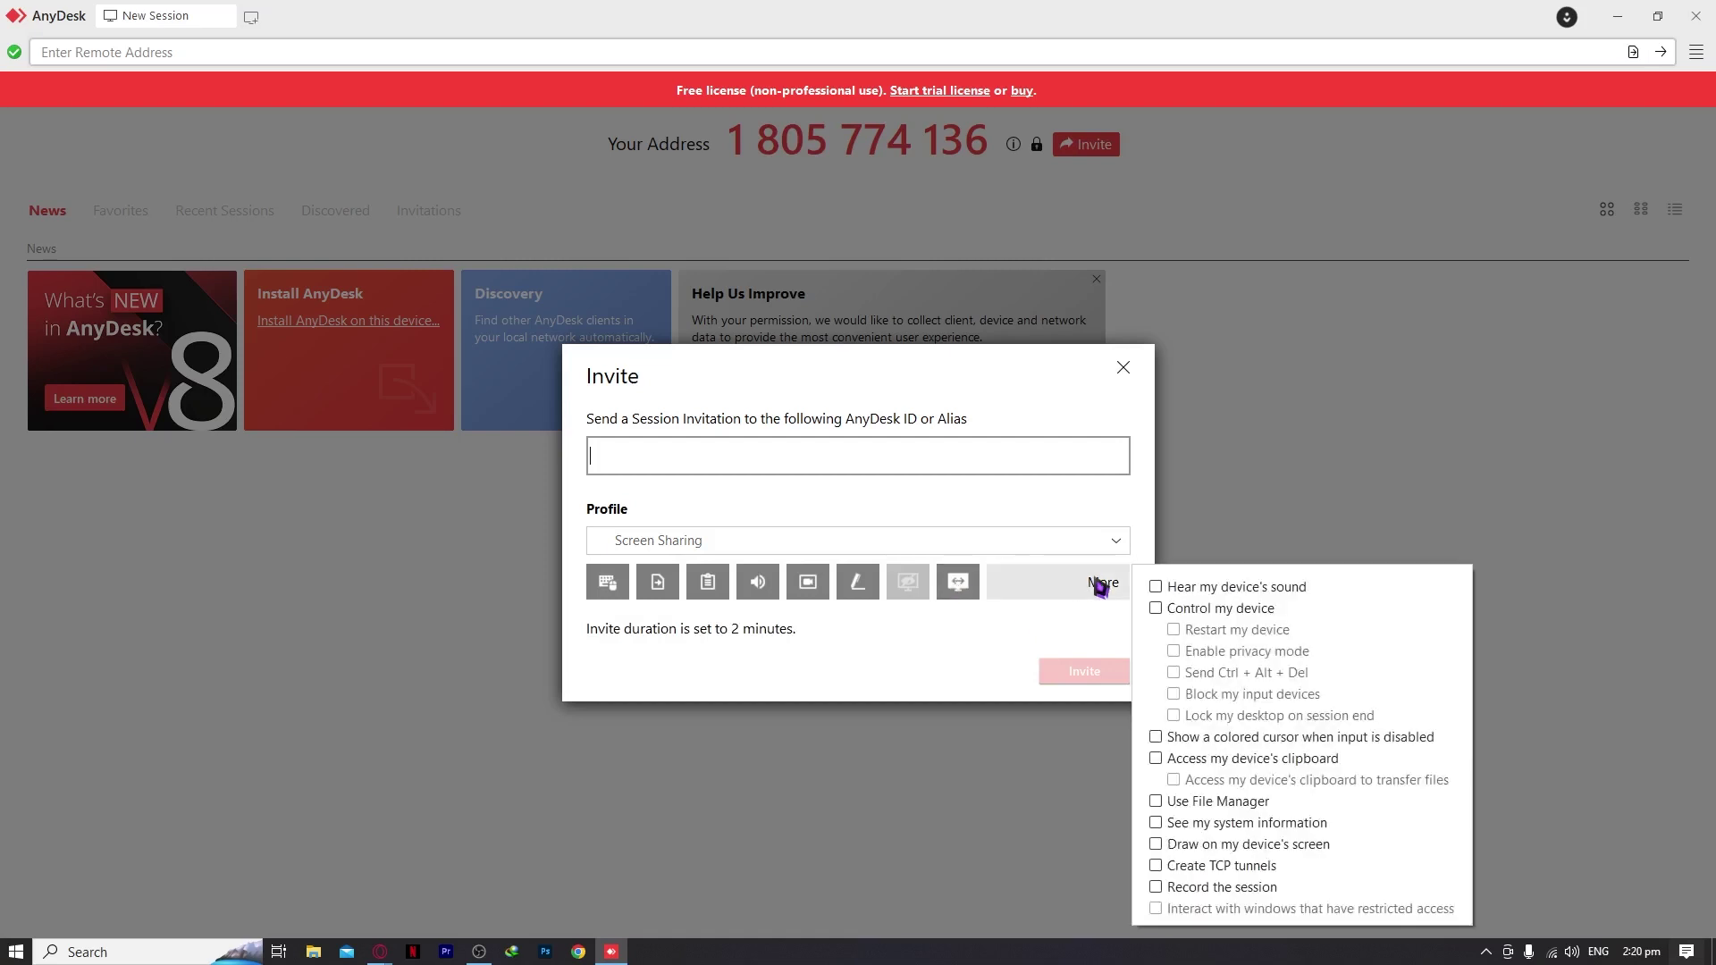
pyautogui.click(1180, 587)
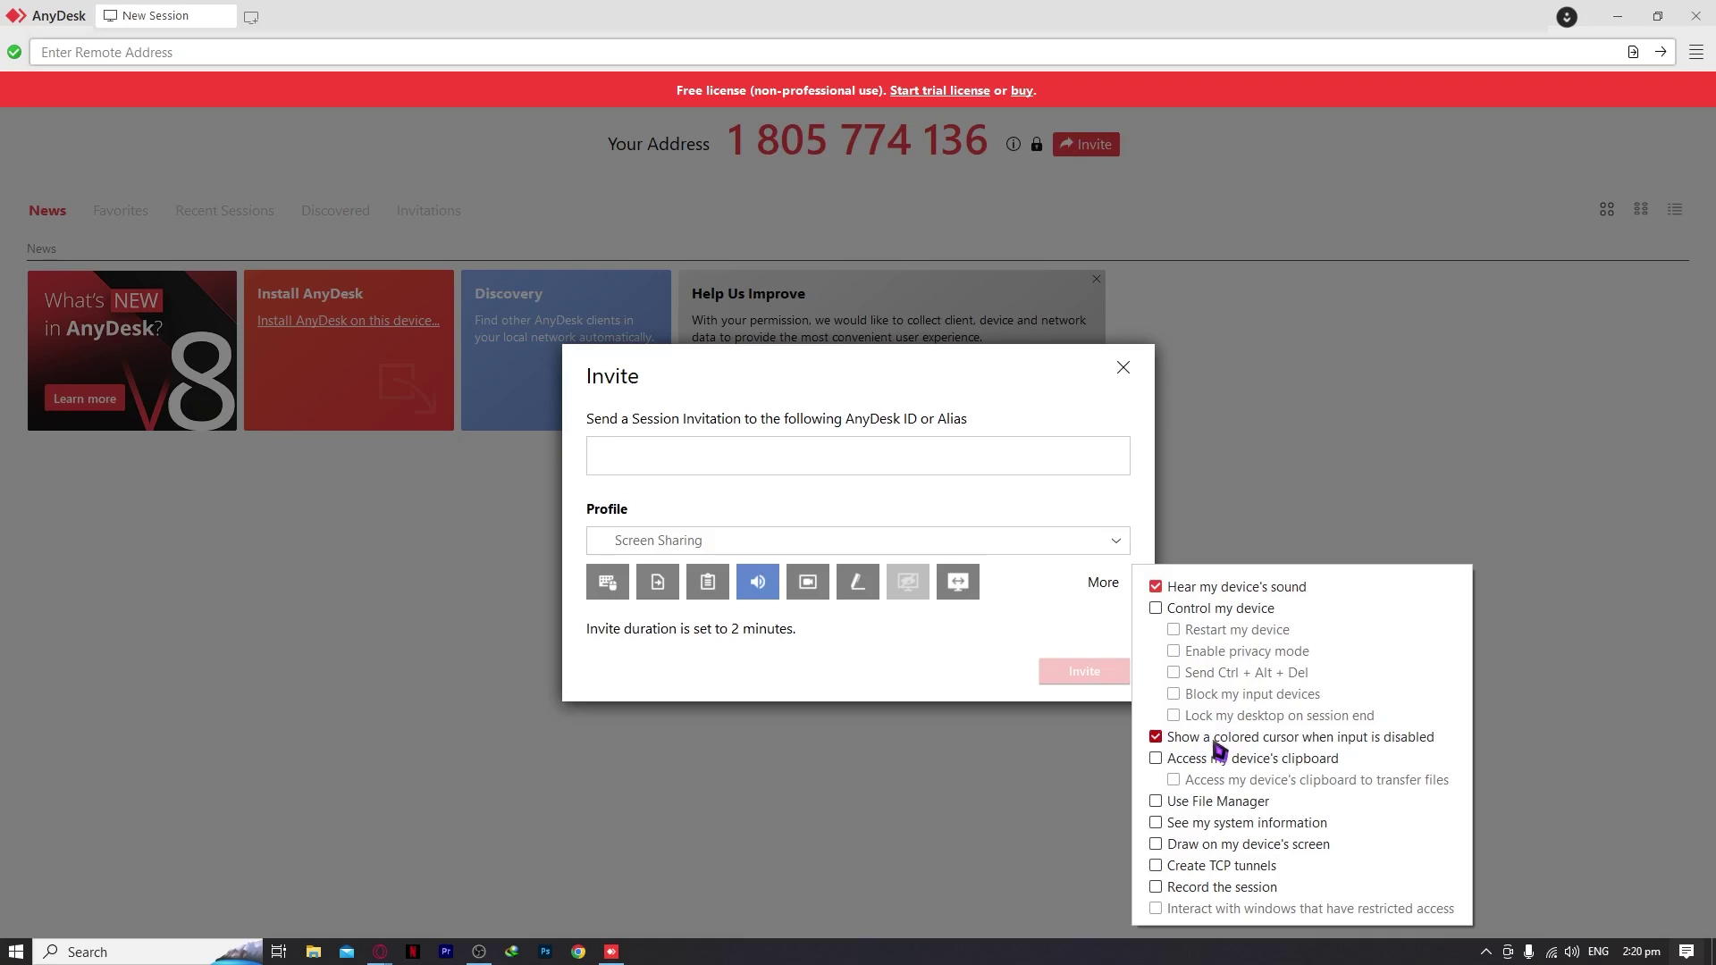
pyautogui.click(1207, 590)
pyautogui.click(939, 610)
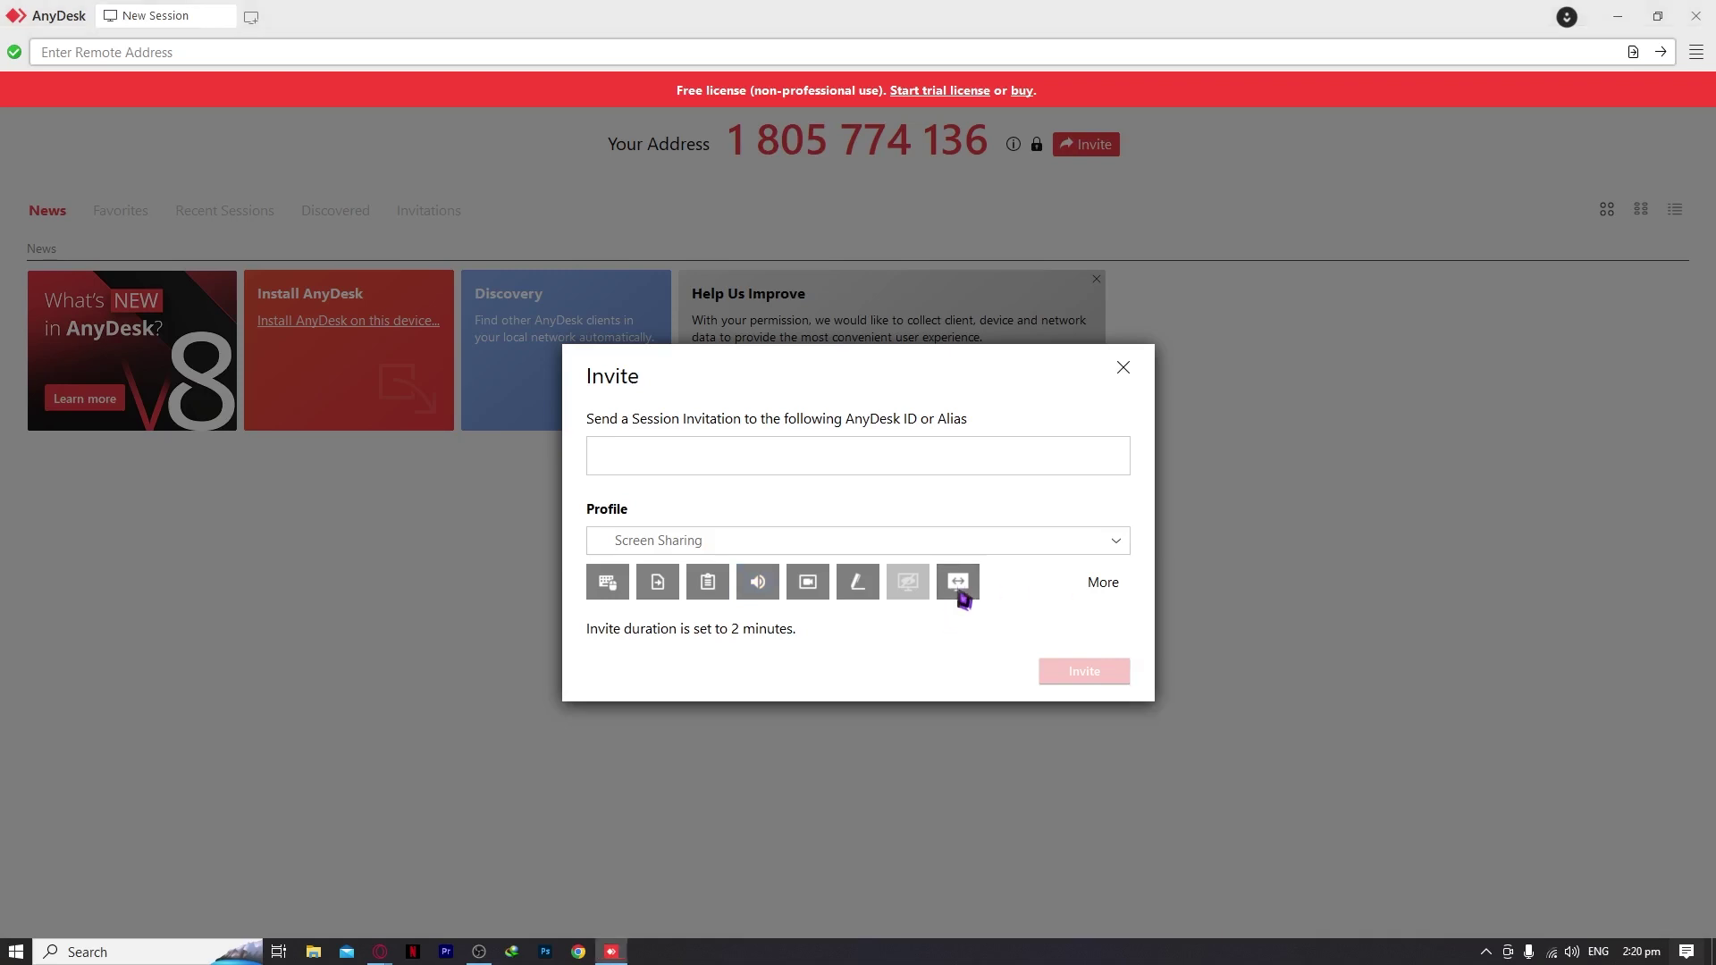
# - Preview the Unattended Access profile, then settle on the Default permission profile
pyautogui.click(969, 547)
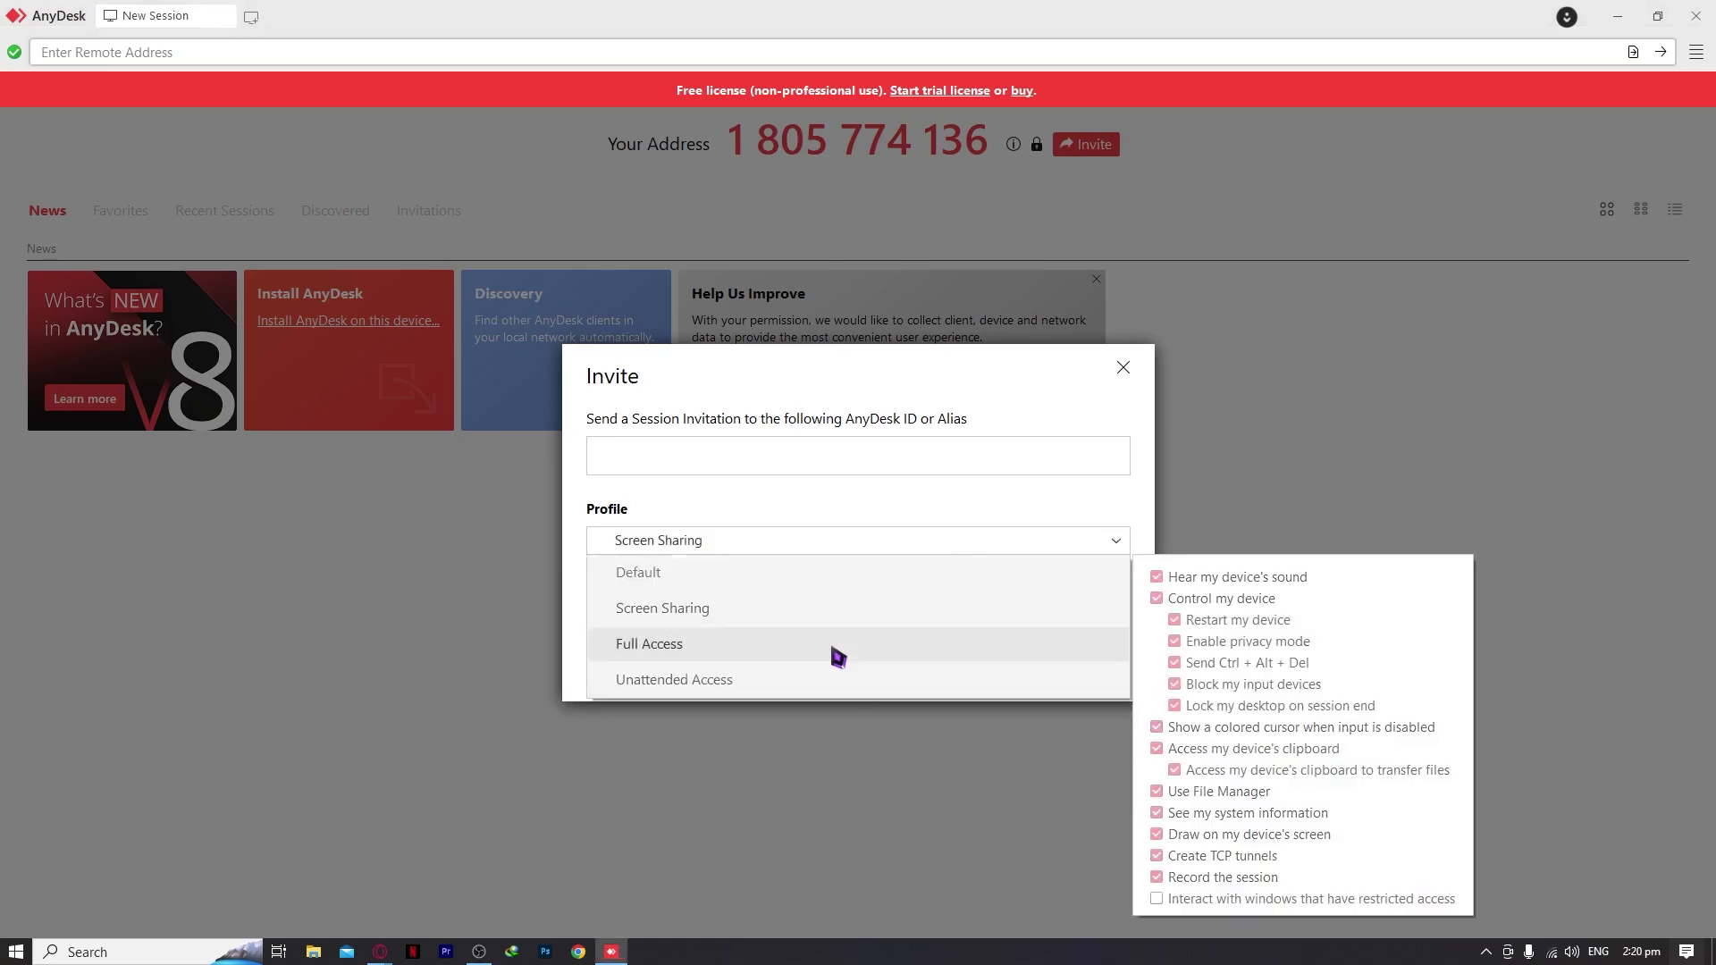
pyautogui.click(838, 685)
pyautogui.click(833, 540)
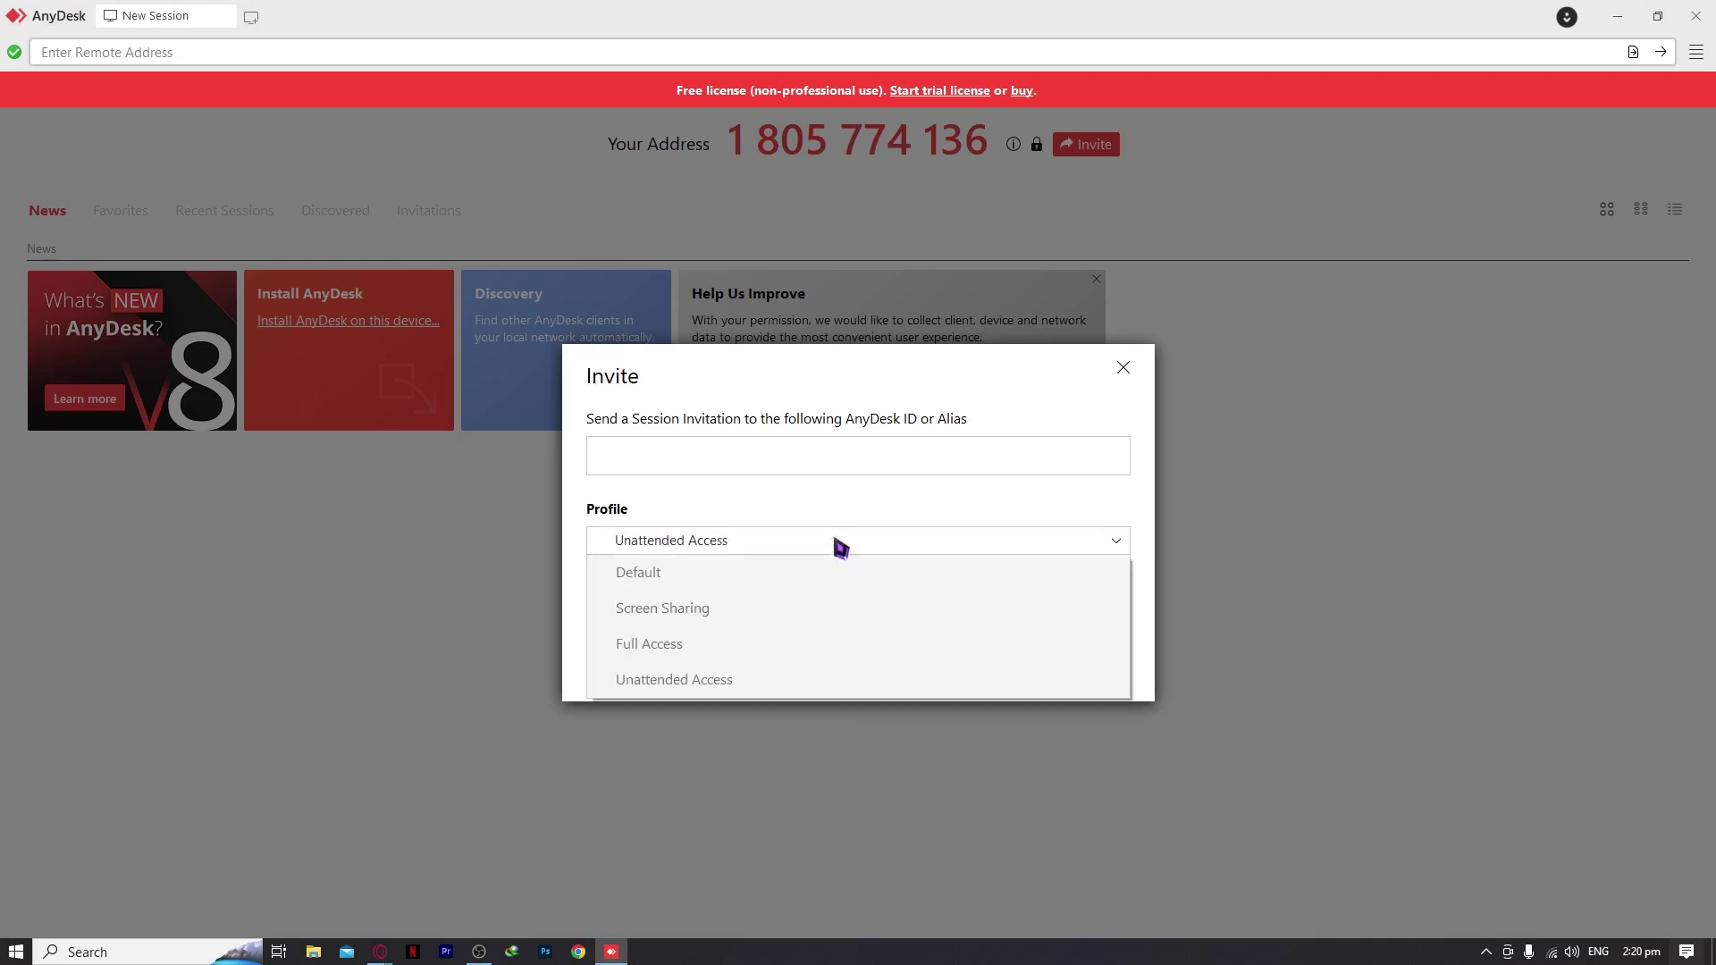
pyautogui.click(826, 576)
pyautogui.click(854, 542)
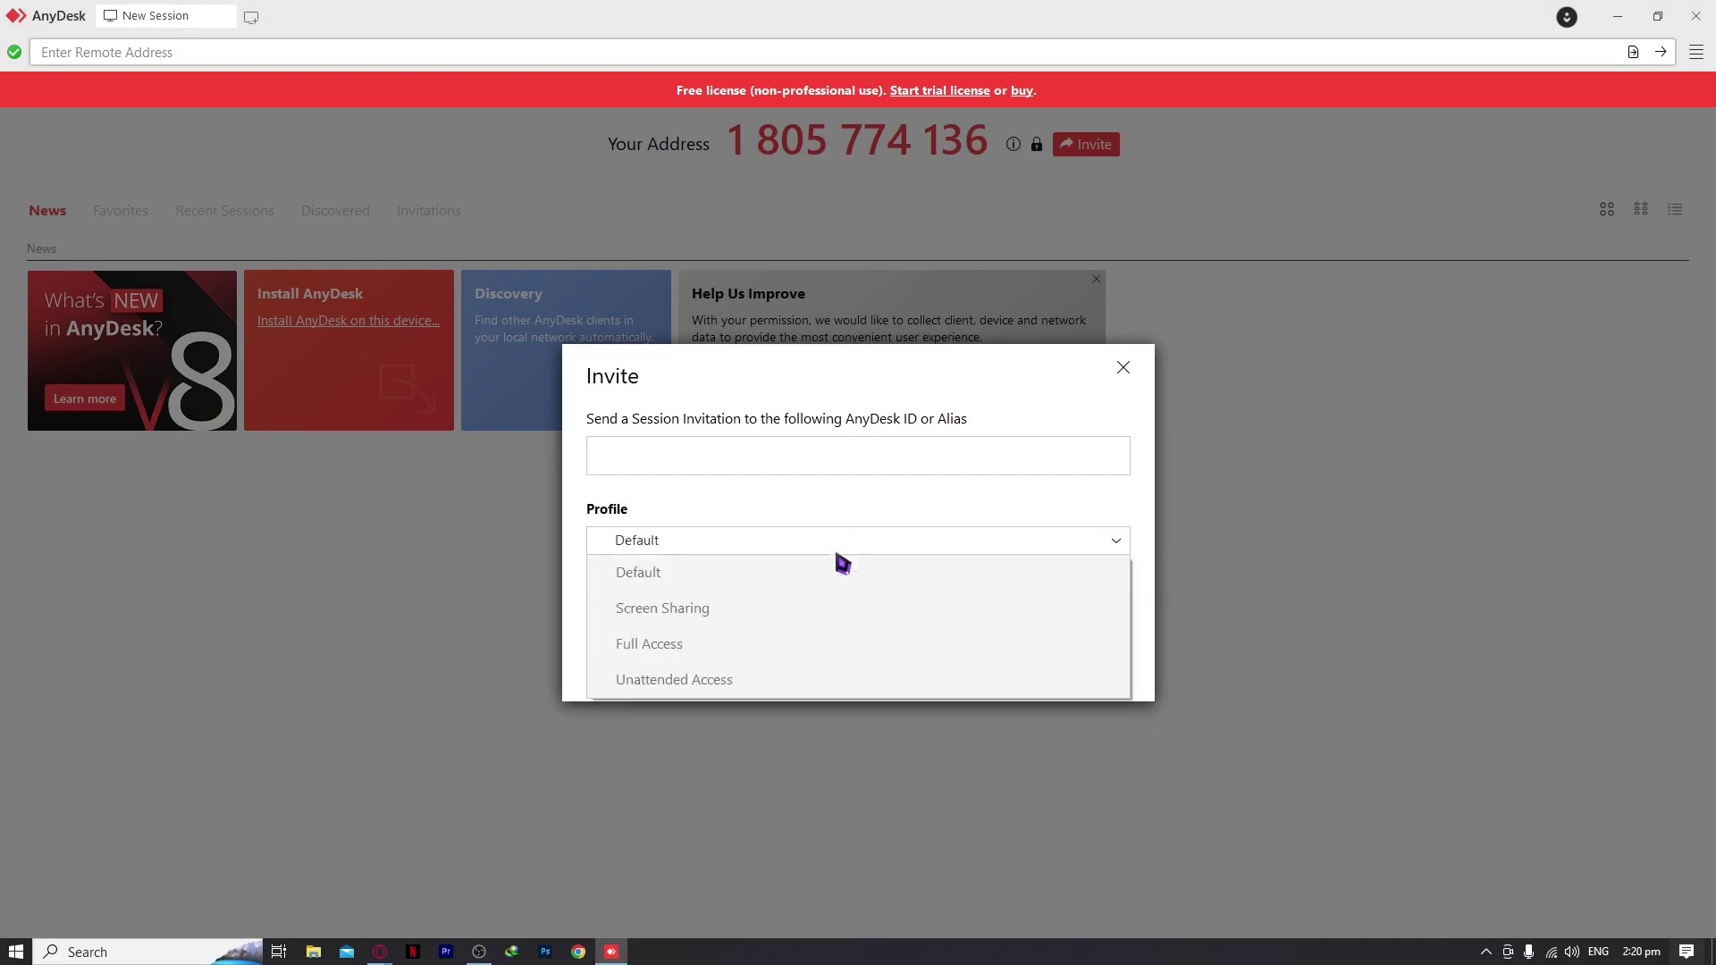
pyautogui.moveTo(834, 613)
pyautogui.click(859, 538)
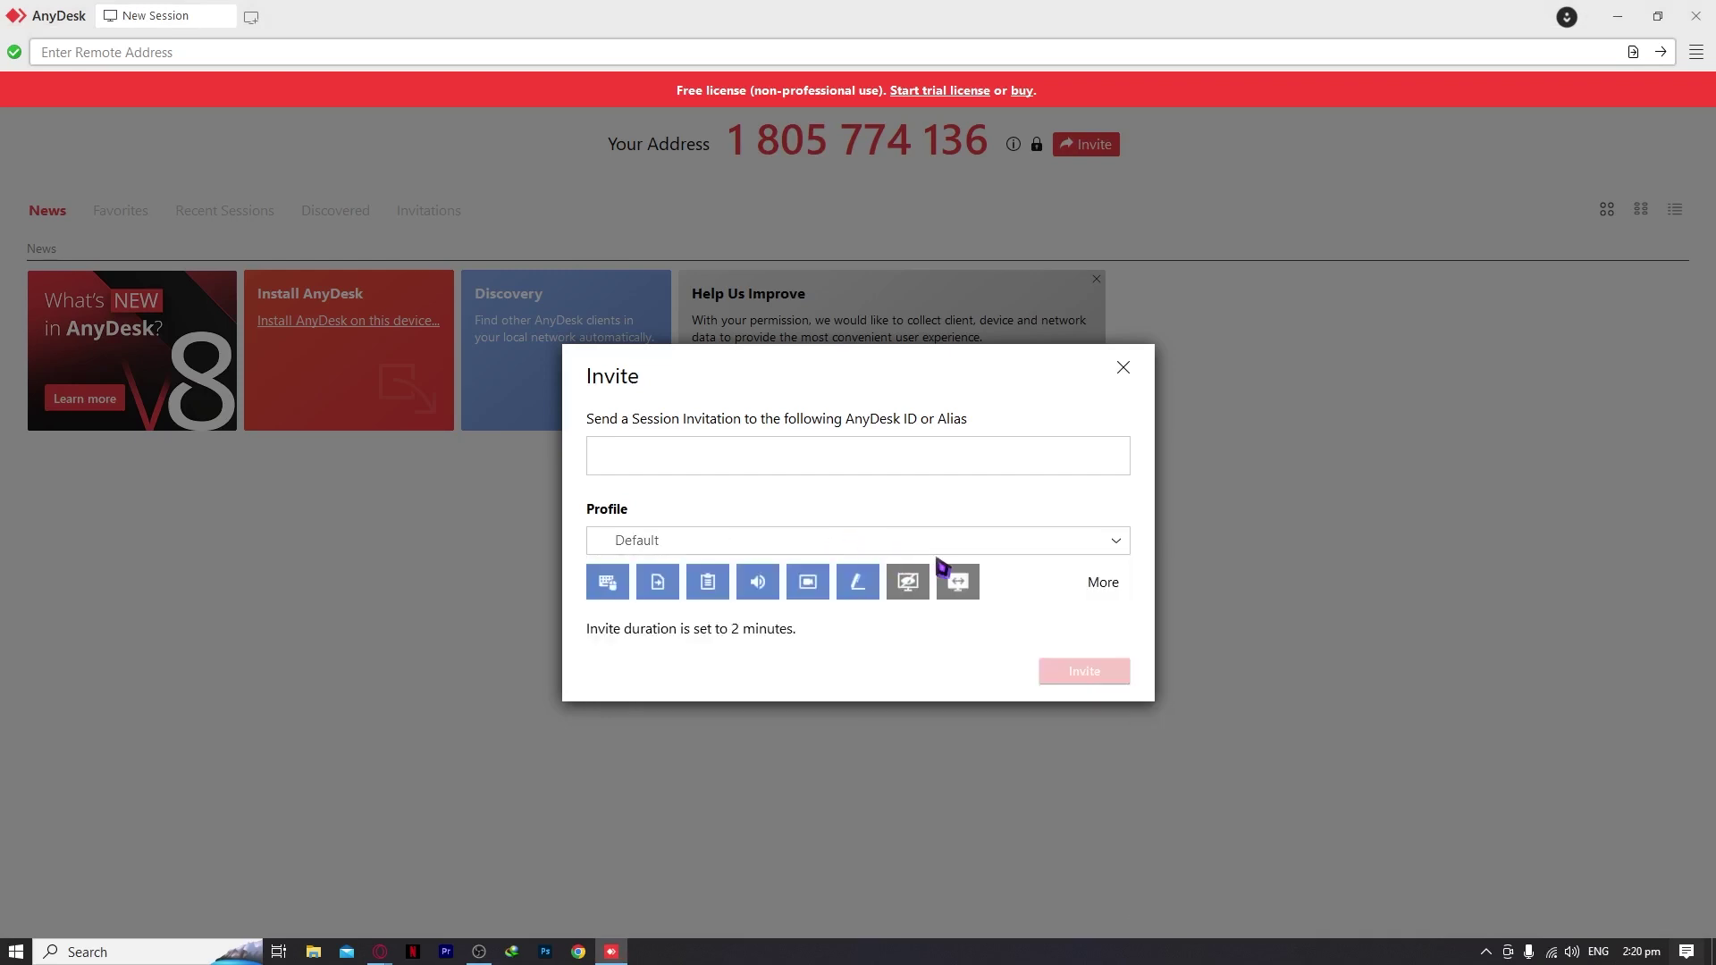
pyautogui.moveTo(1072, 582)
# - Close the invitation, cancel the password setup, check My Account, and return to the address page
pyautogui.click(1123, 369)
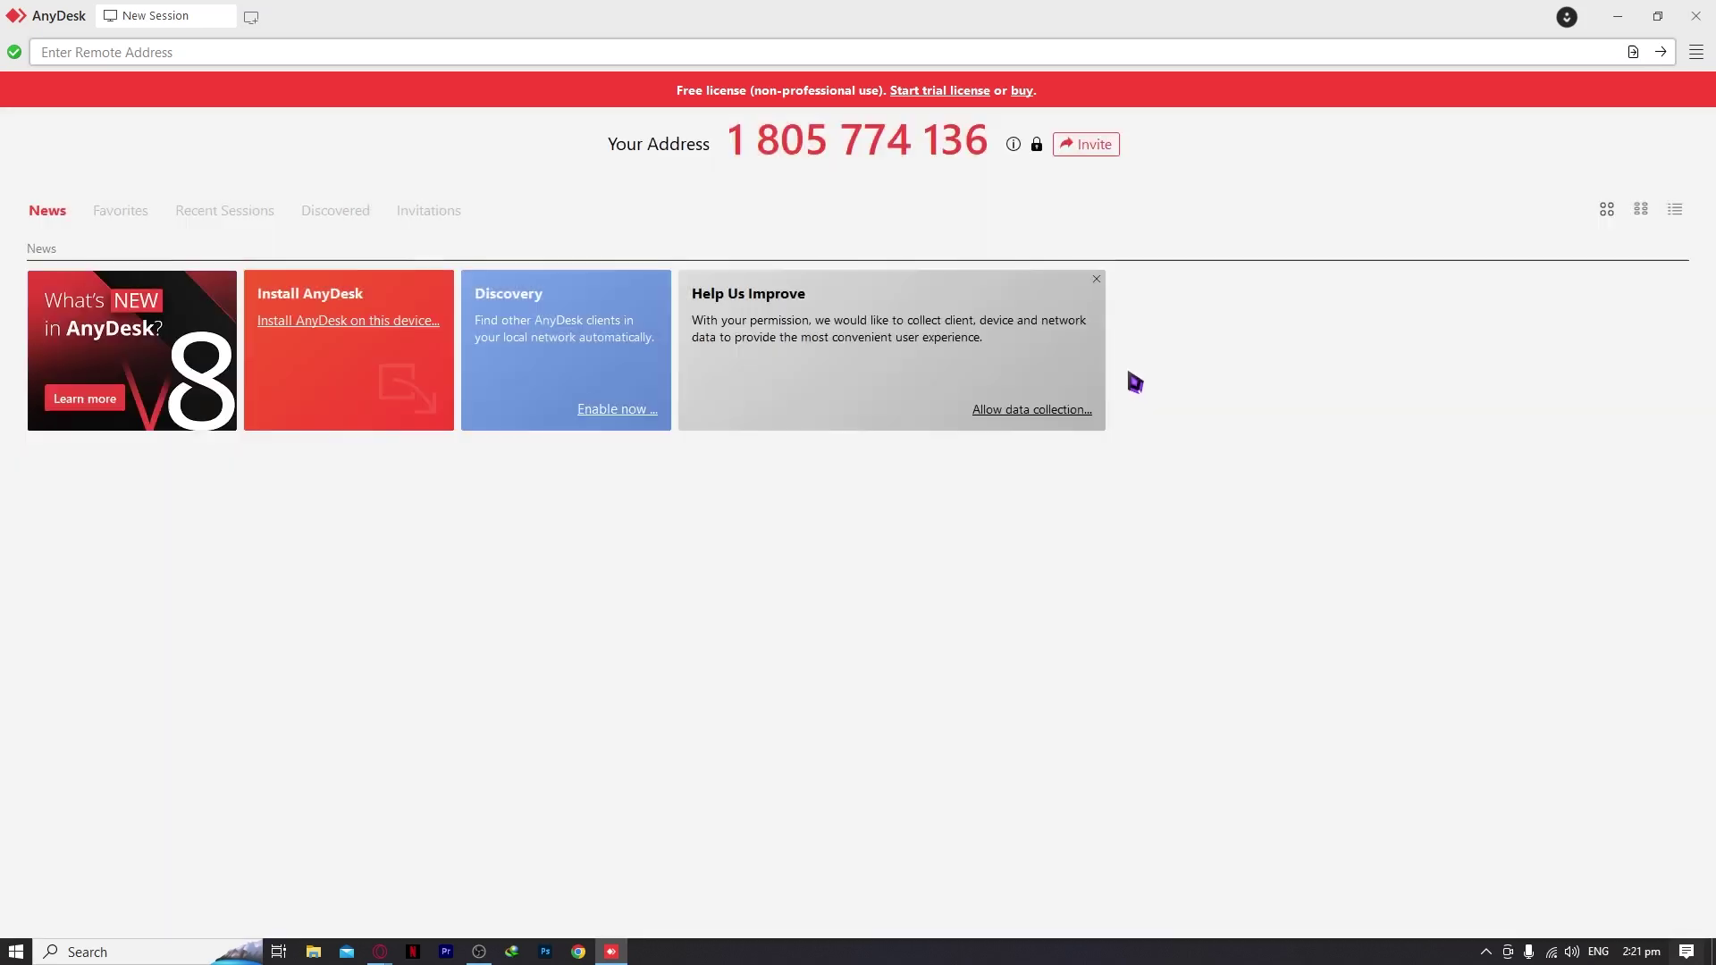
pyautogui.click(1037, 148)
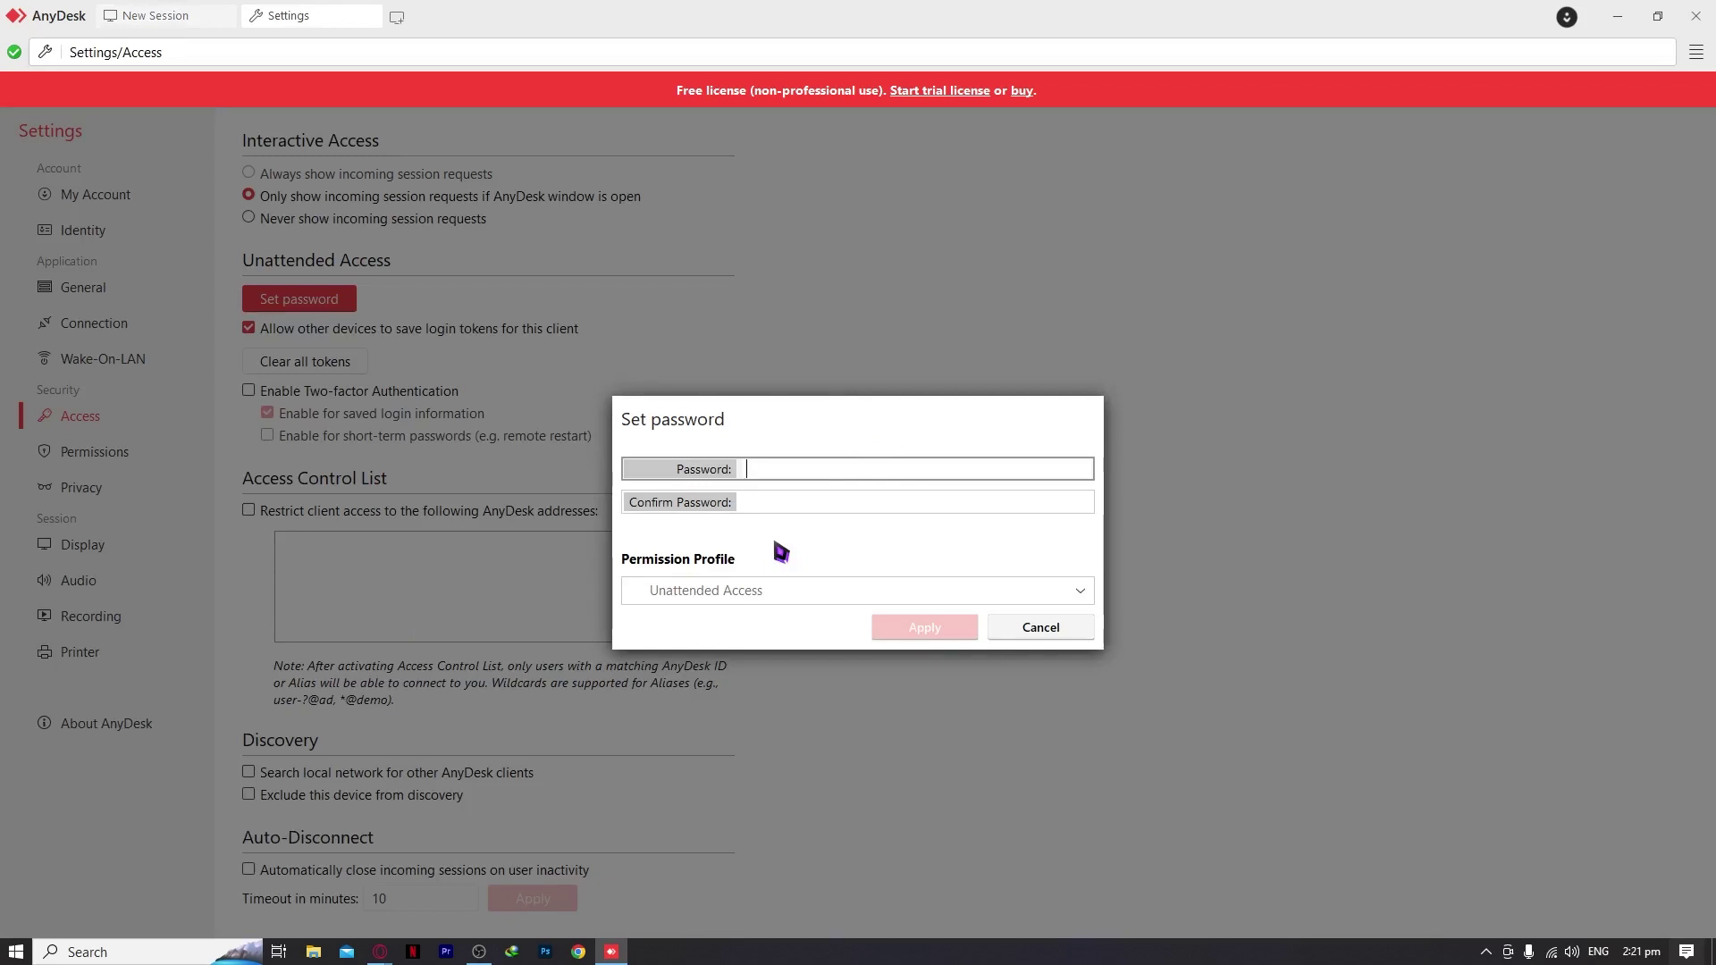
pyautogui.click(1040, 627)
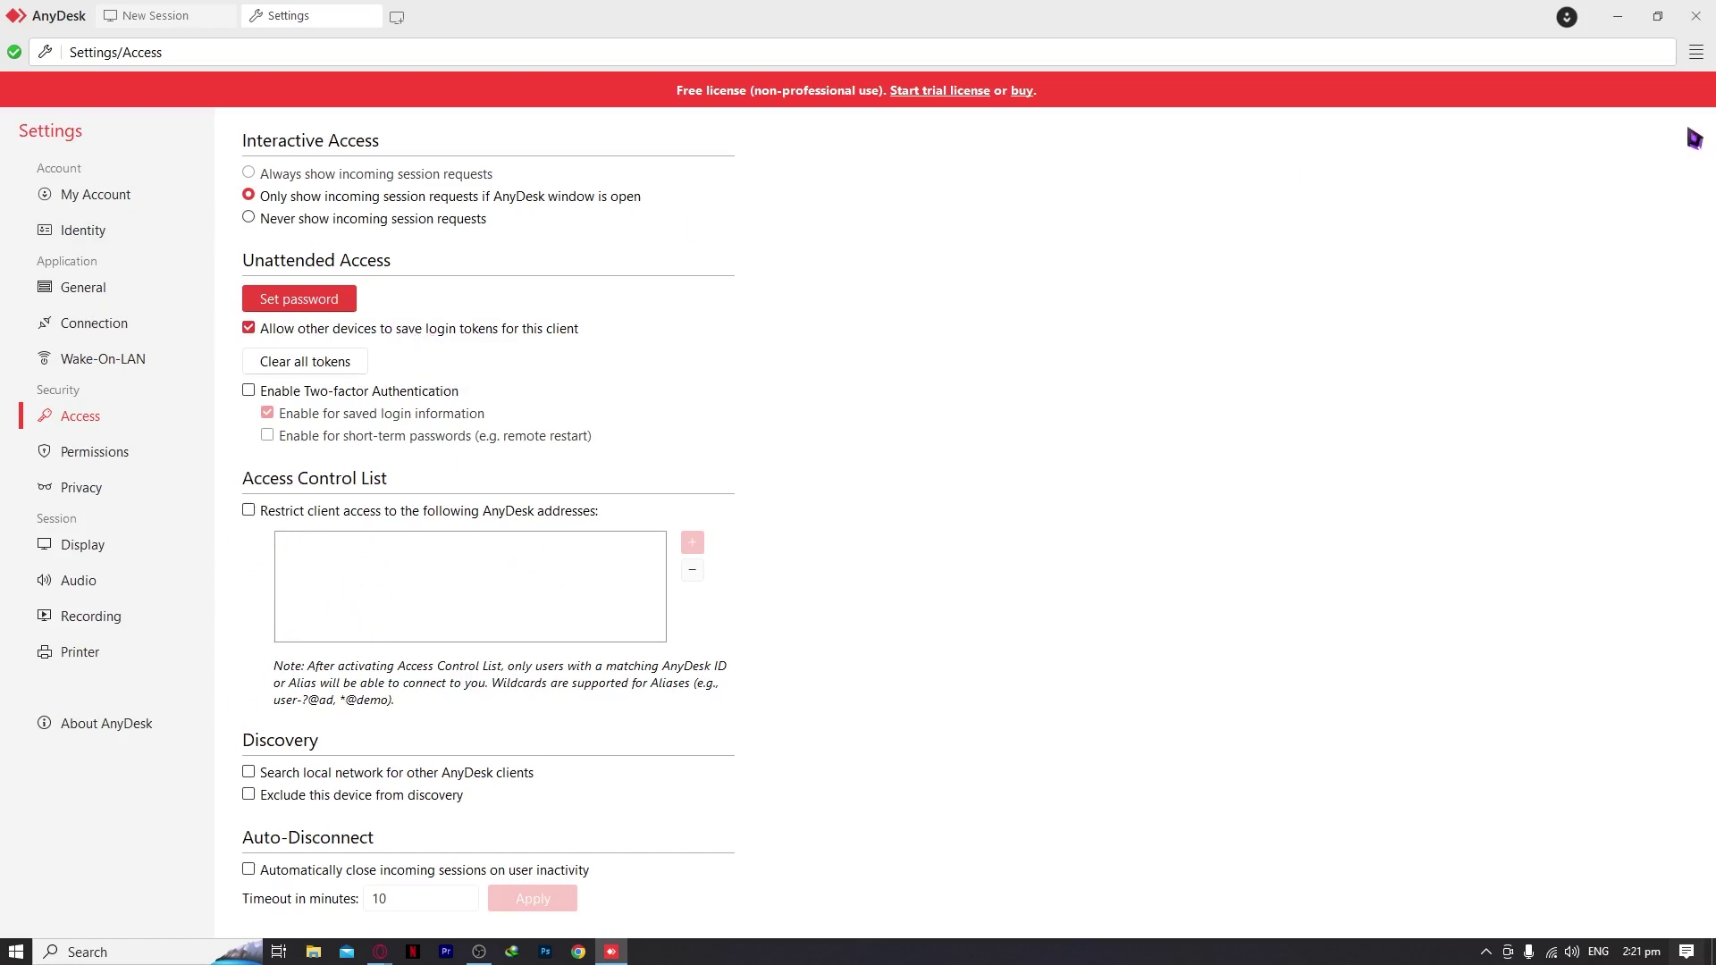
pyautogui.click(125, 201)
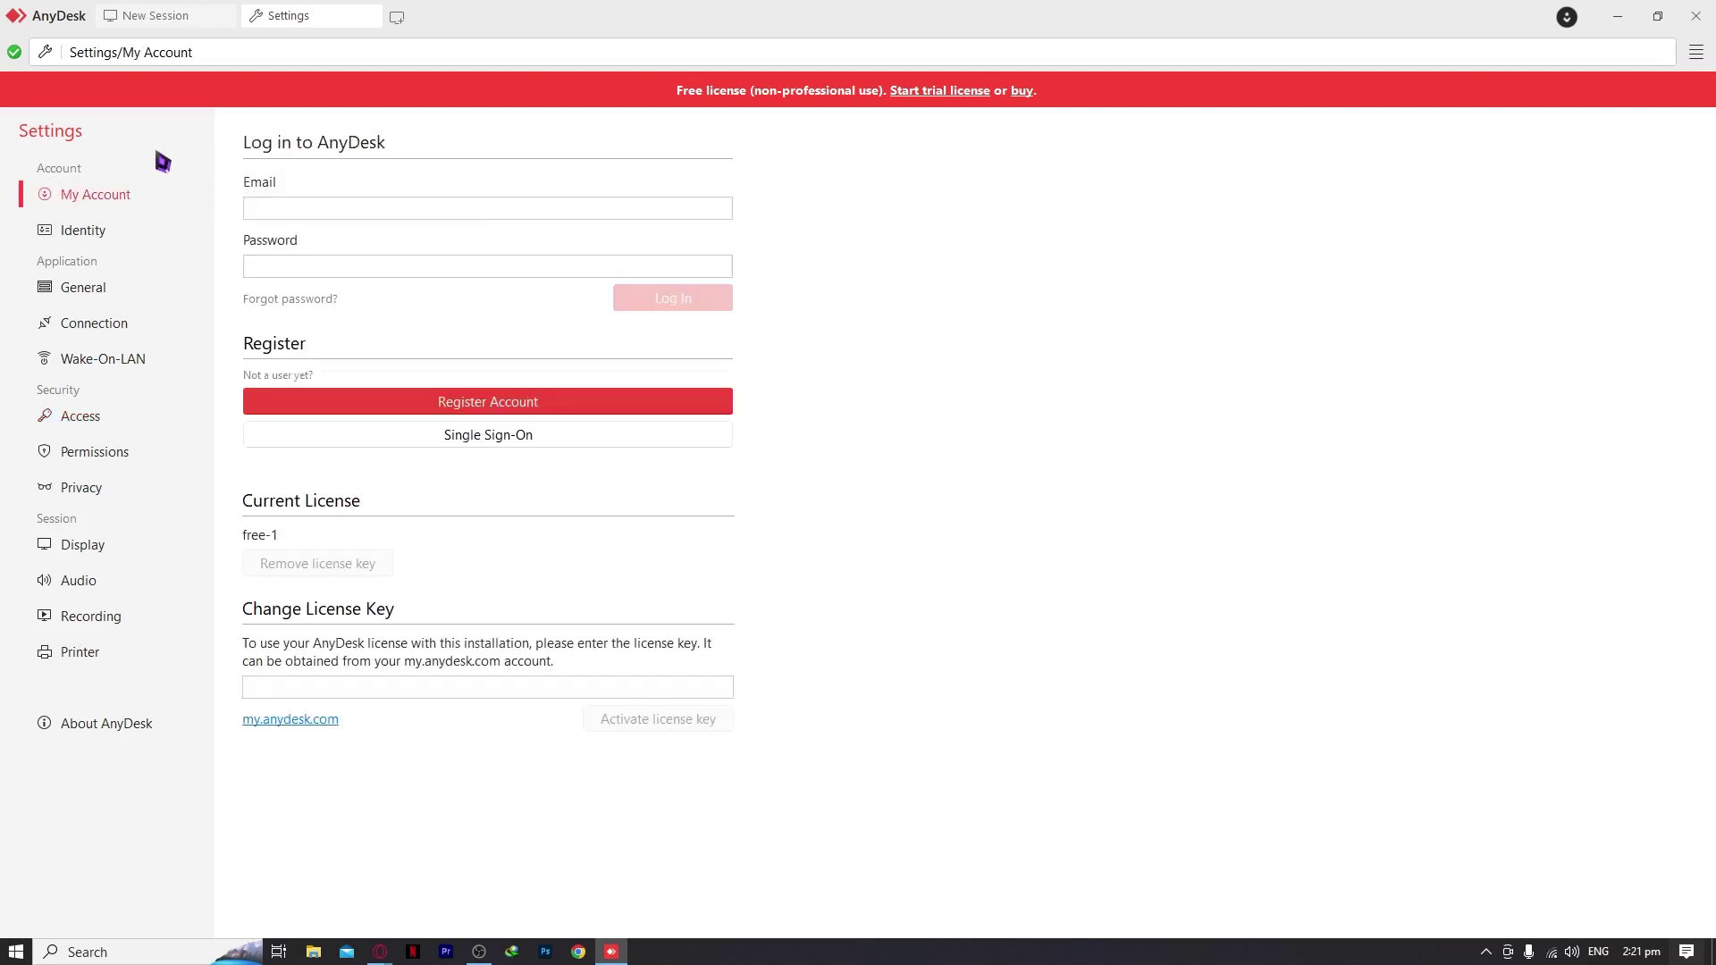
pyautogui.click(153, 15)
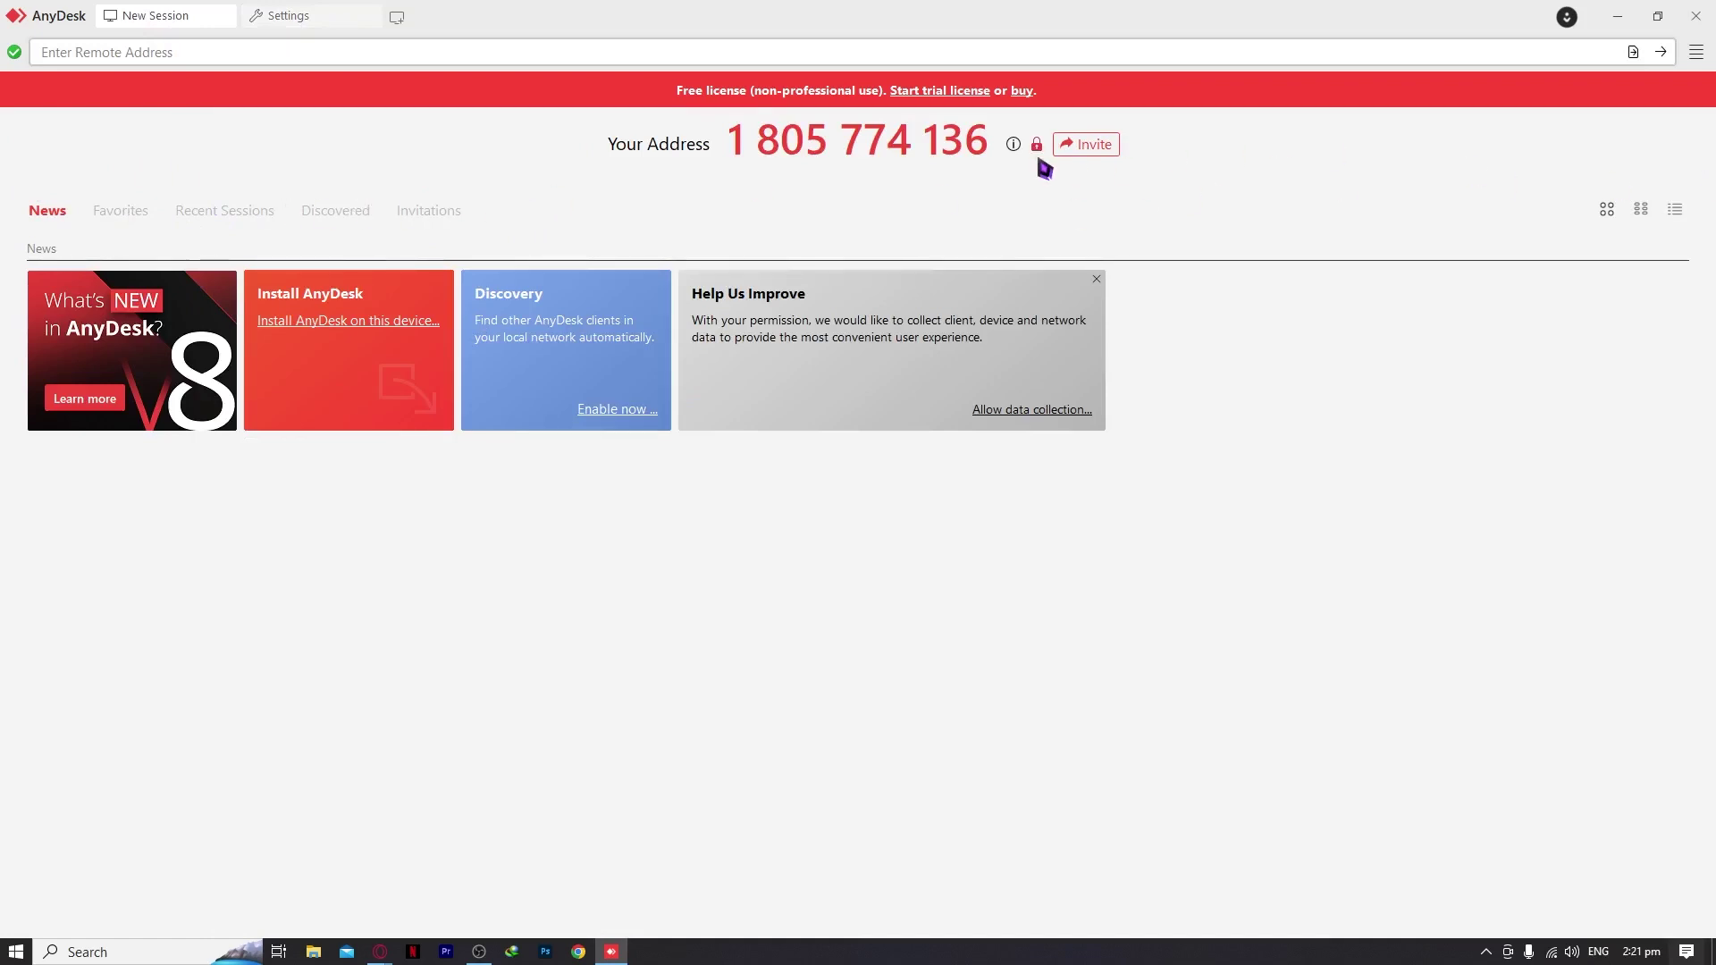
pyautogui.click(1012, 146)
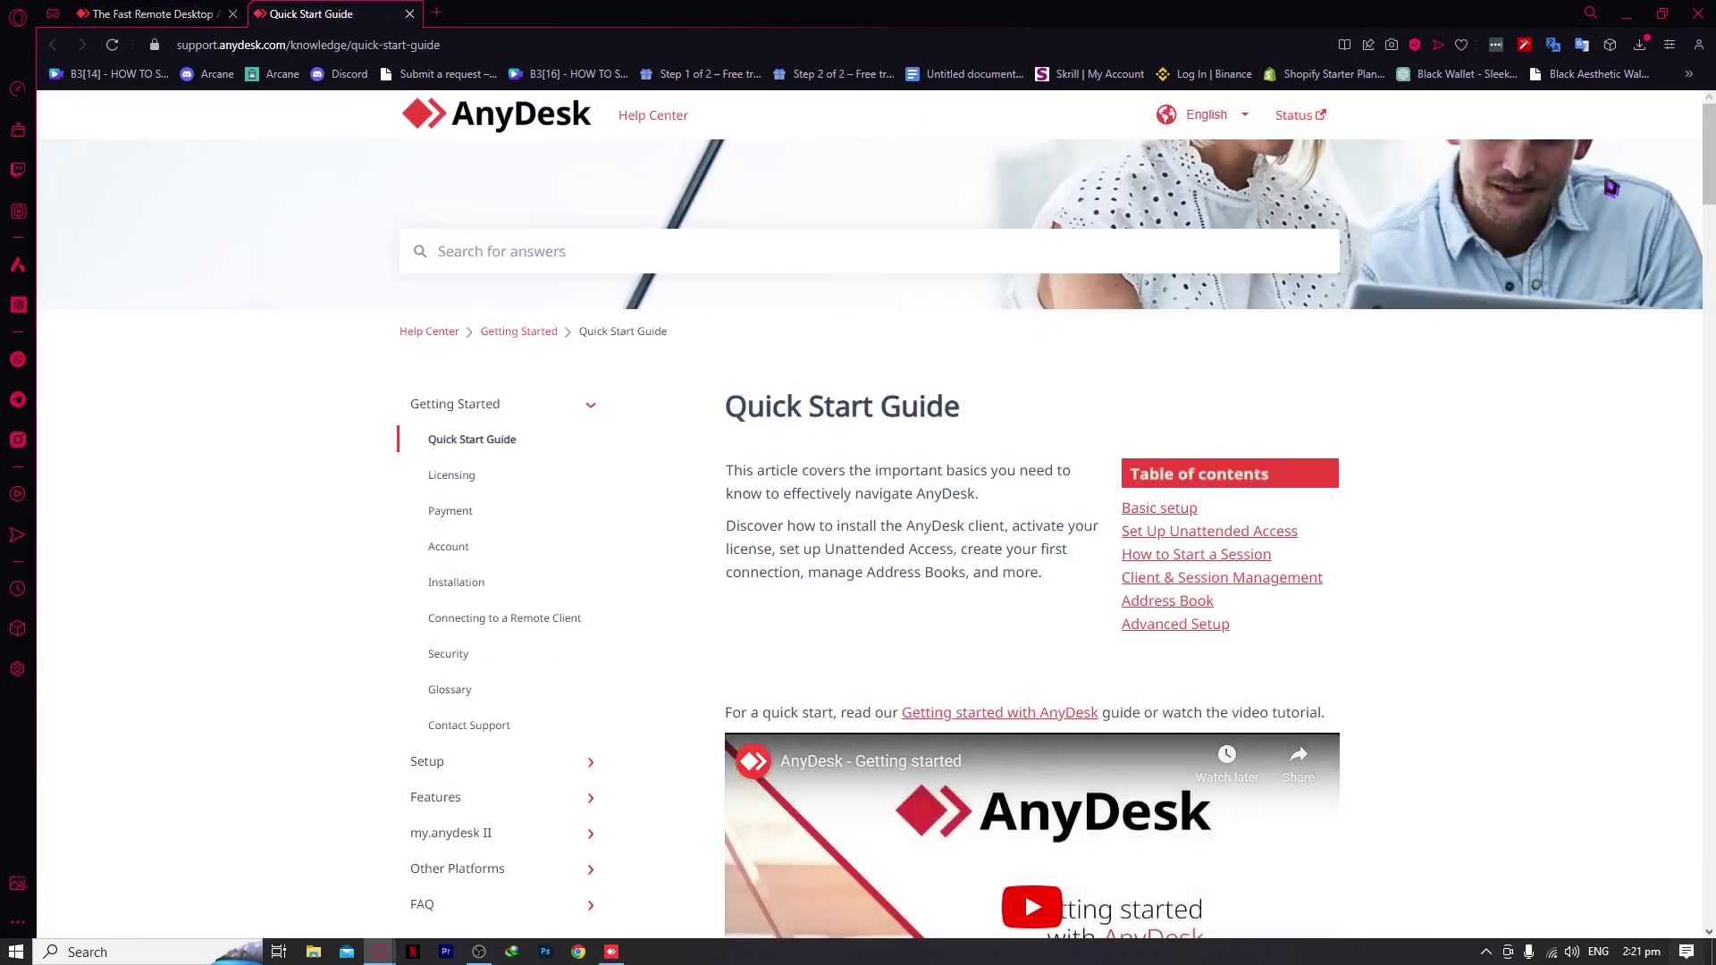
pyautogui.click(612, 952)
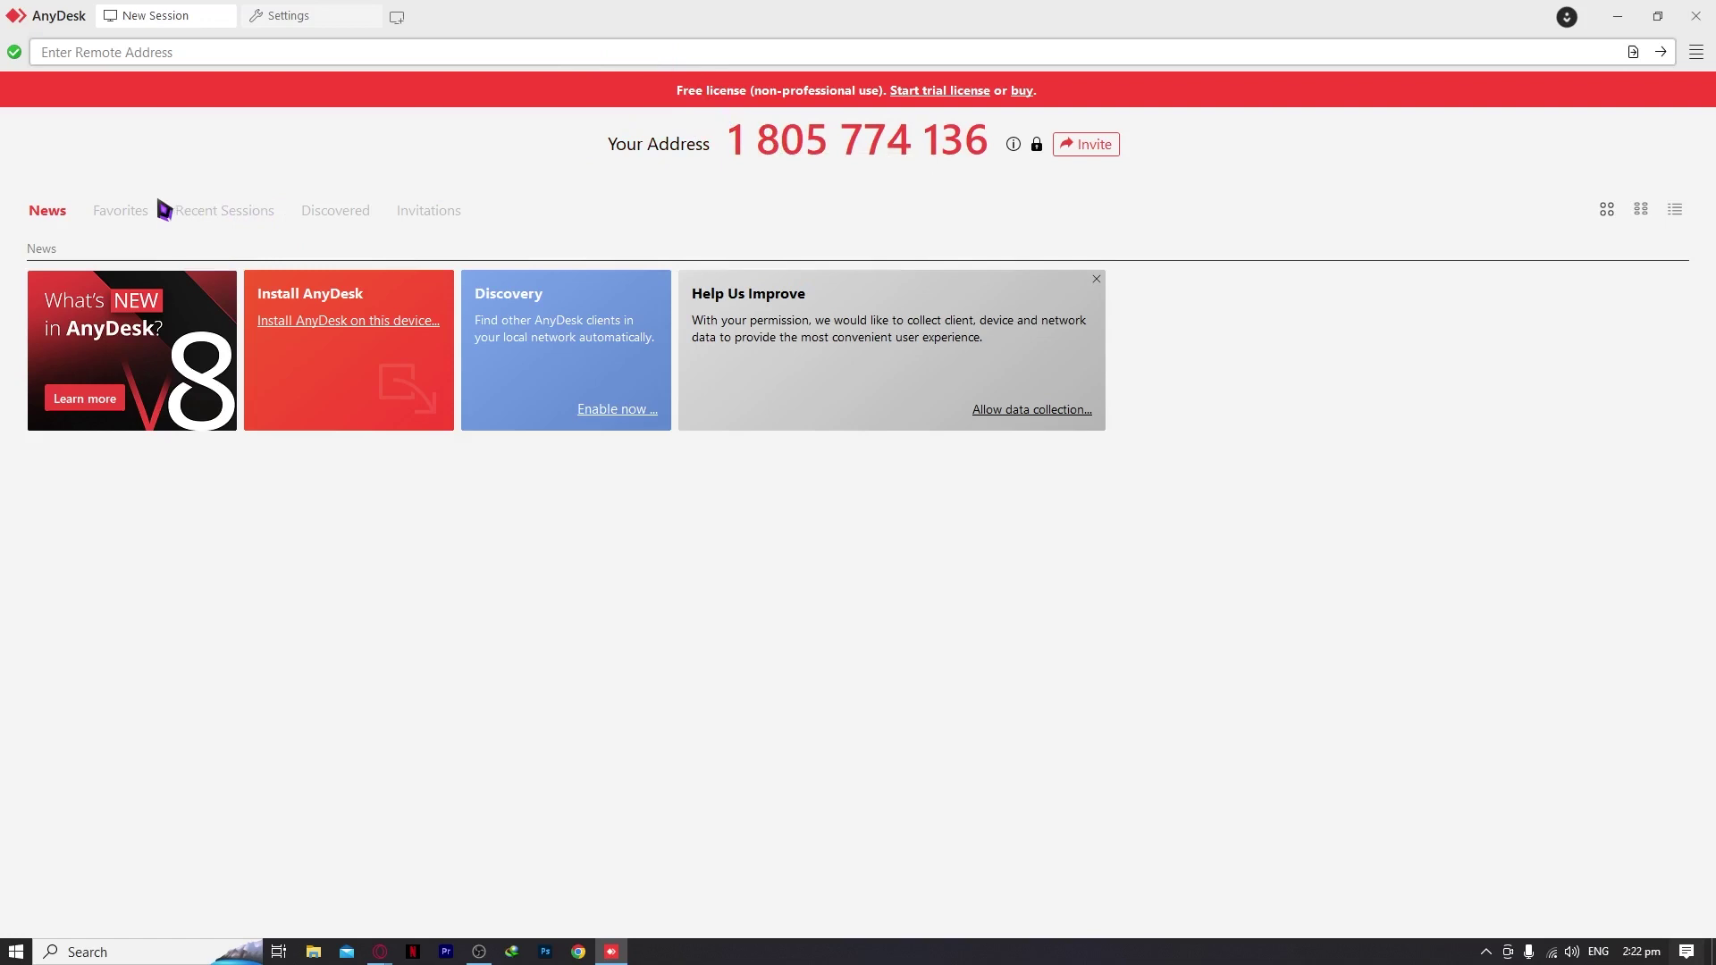
# - Open the unattended-access password setup twice, cancelling both times without setting a password
pyautogui.click(1038, 147)
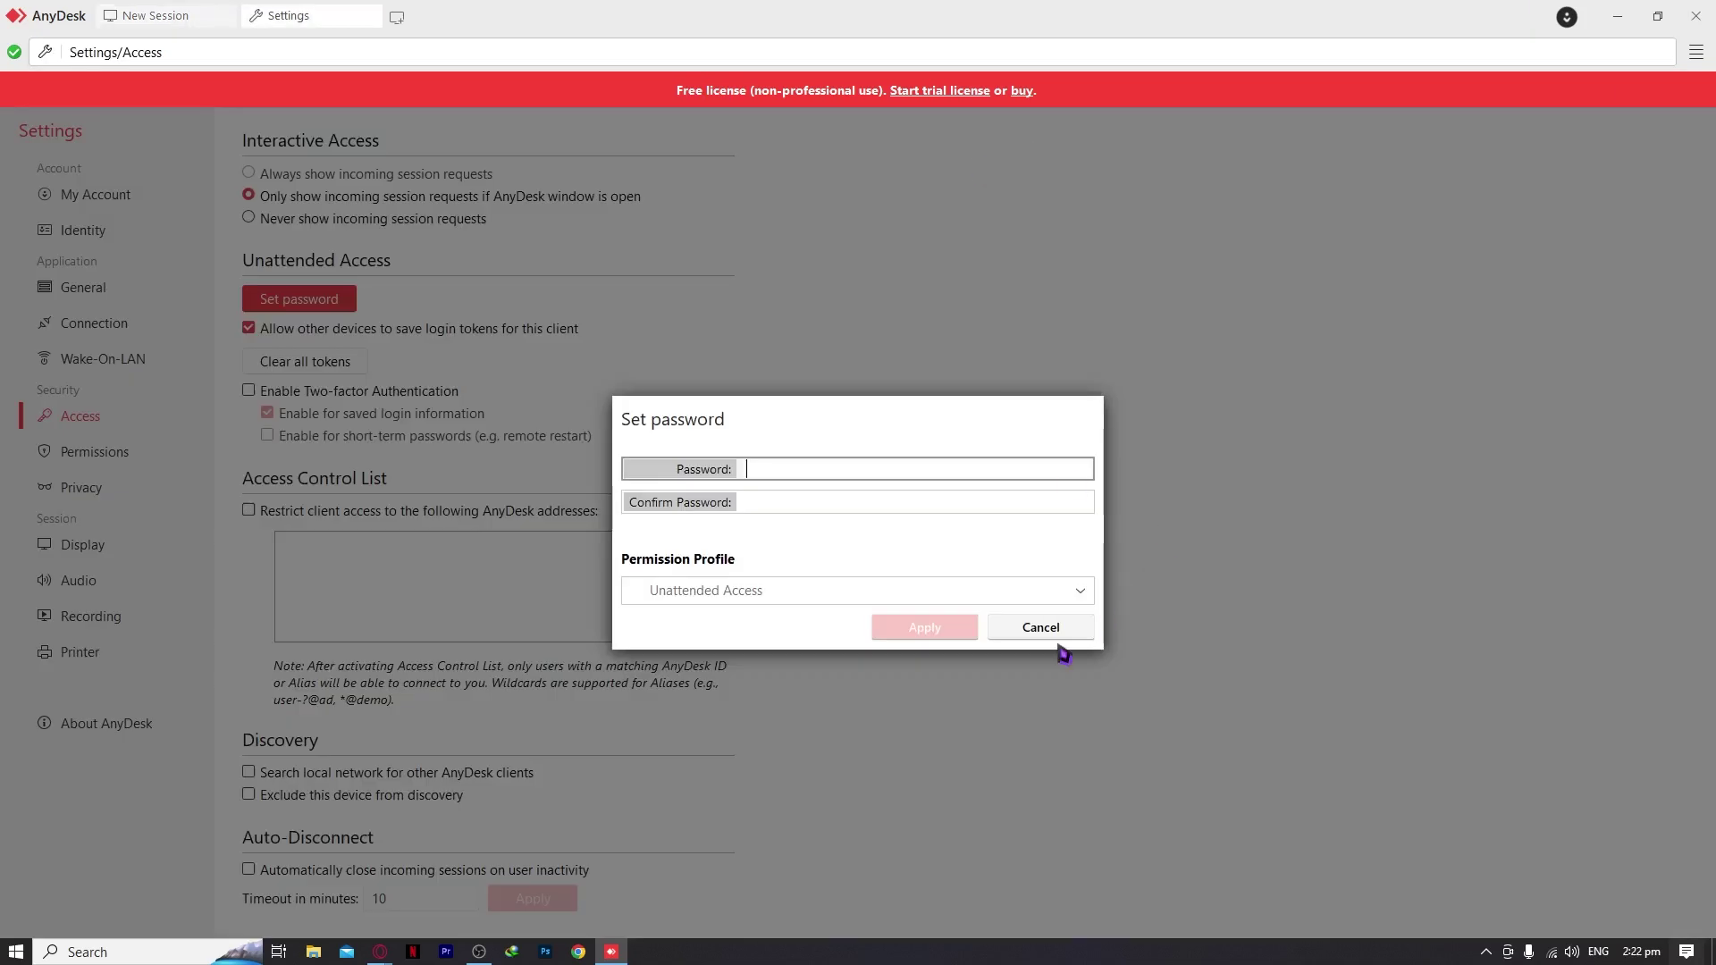
pyautogui.click(1058, 636)
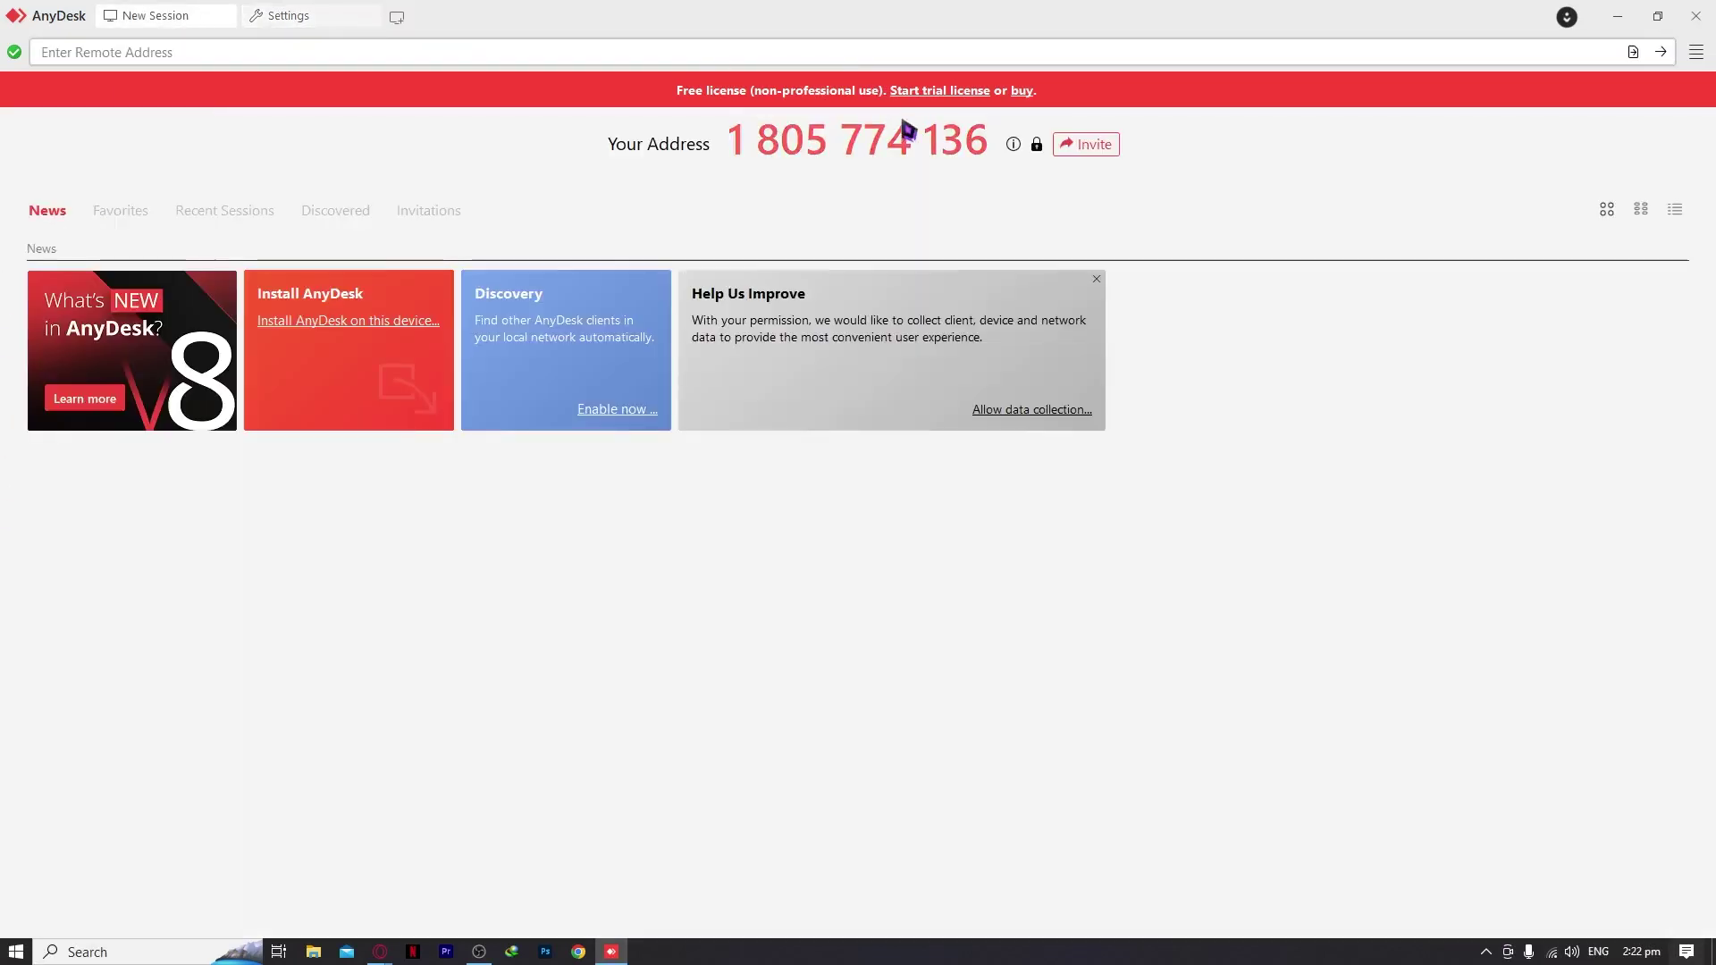
pyautogui.click(1038, 146)
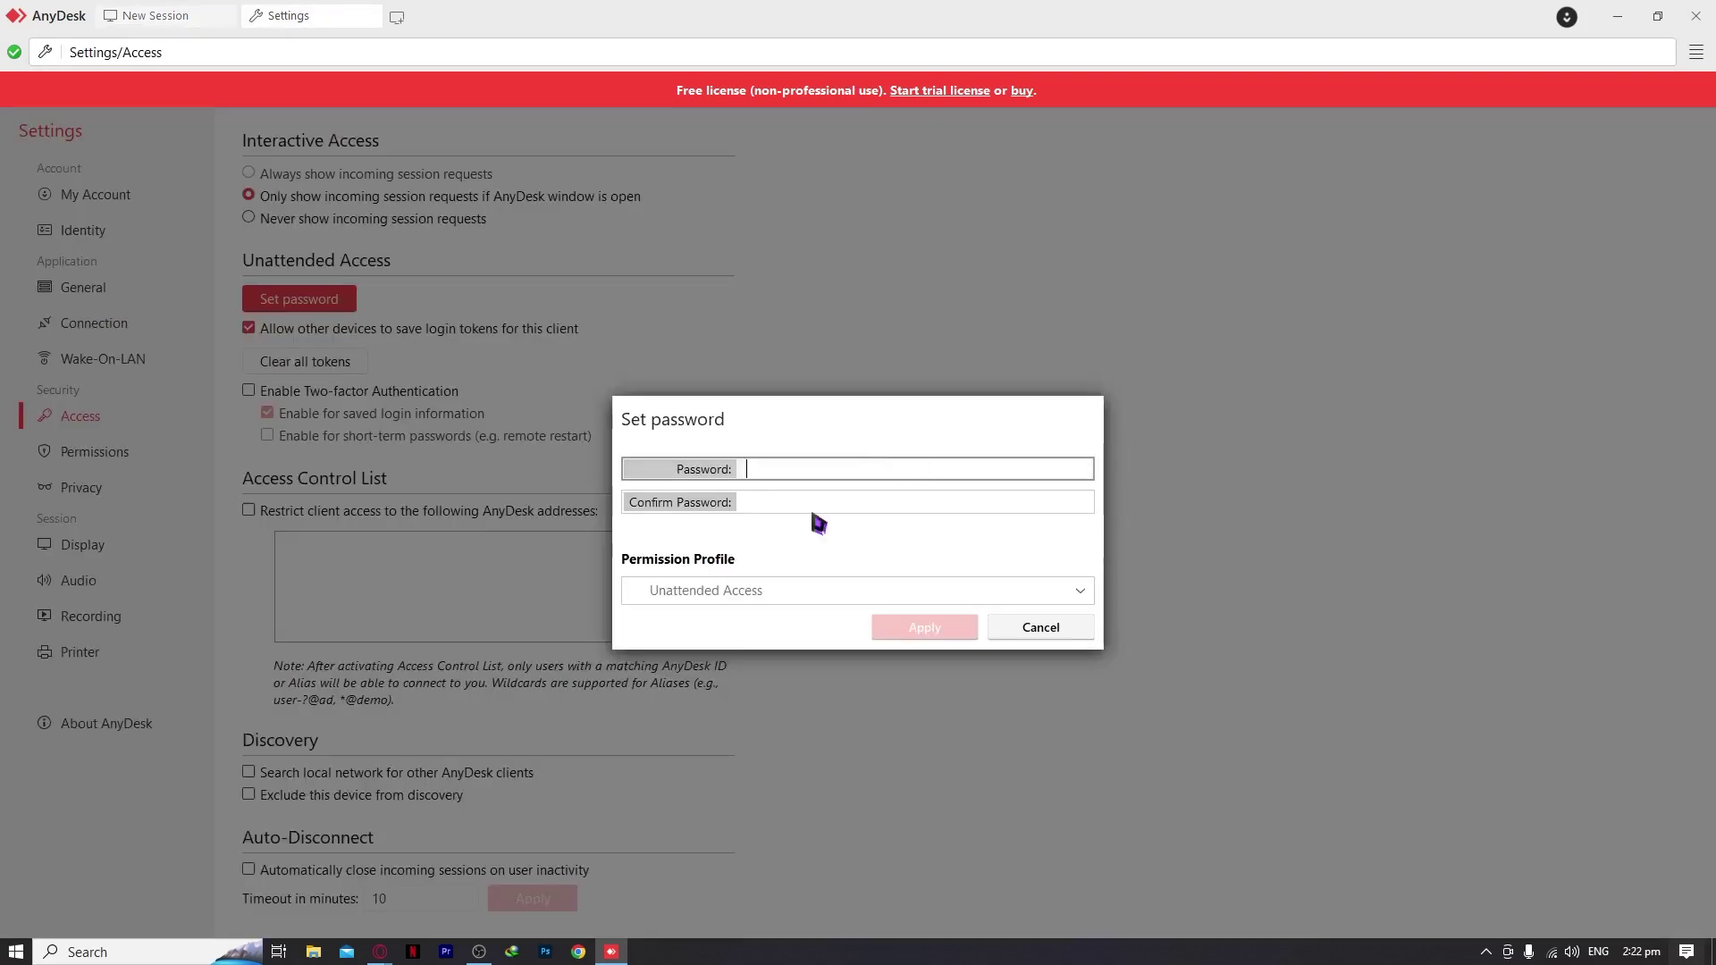
pyautogui.click(991, 626)
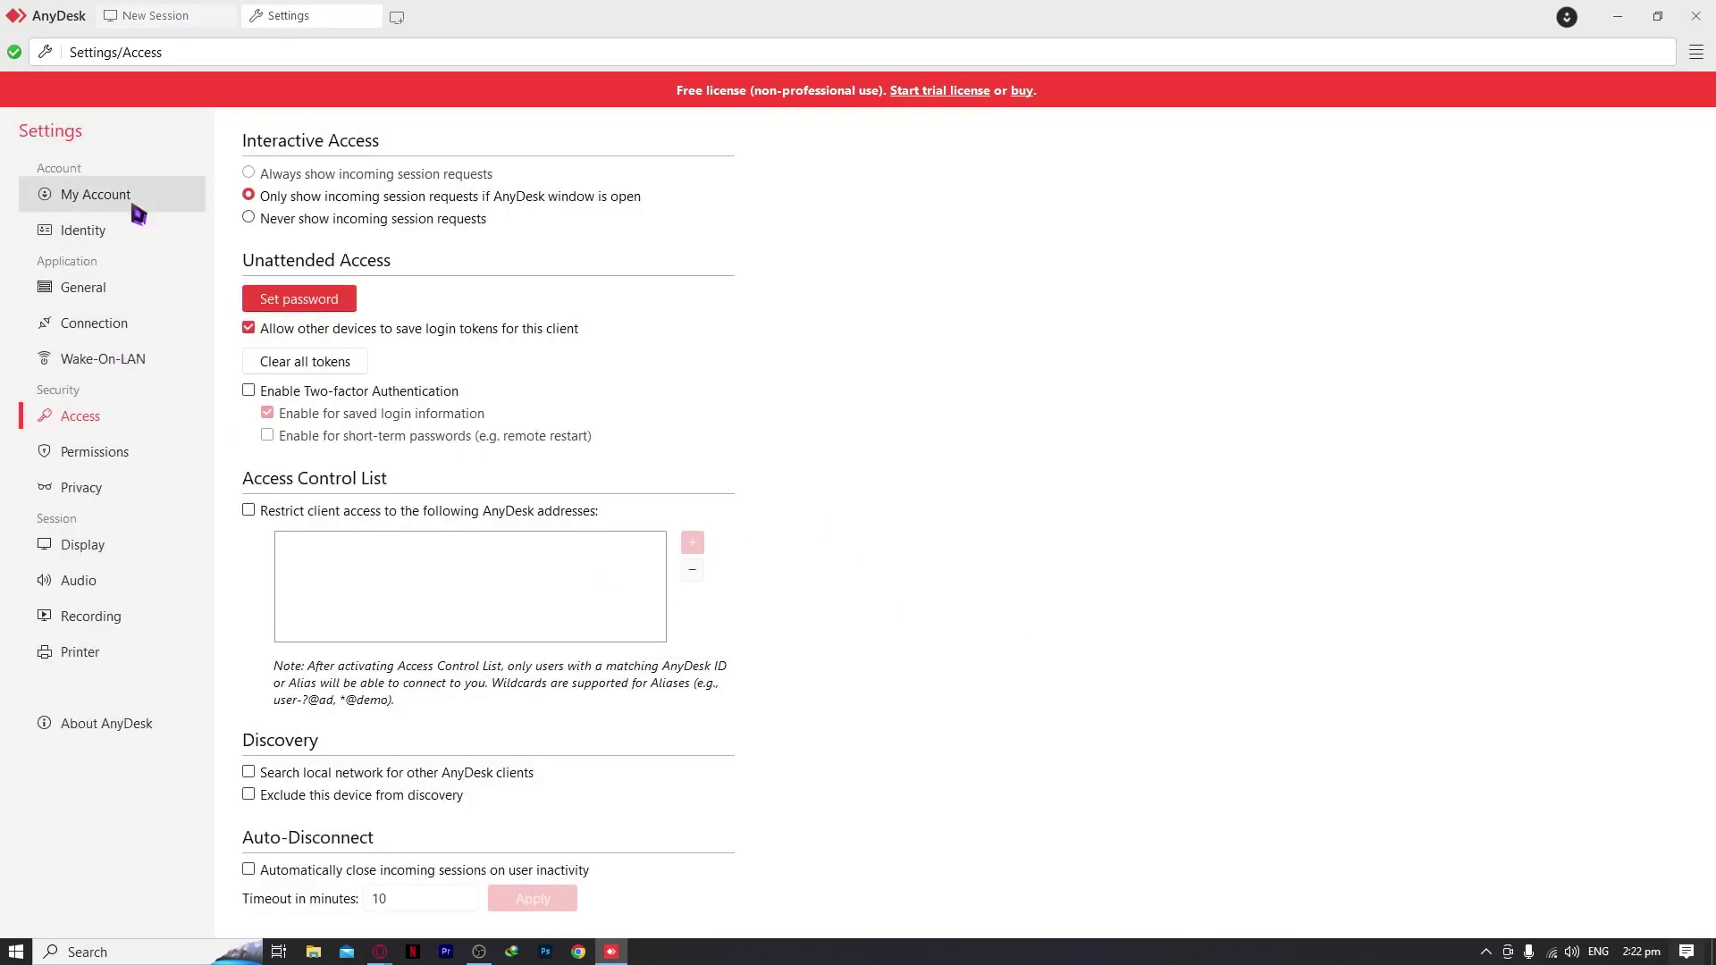
# - Browse Display, Audio, Recording, Printer, Wake-On-LAN, Identity, My Account and General settings, then return to New Session
pyautogui.click(129, 565)
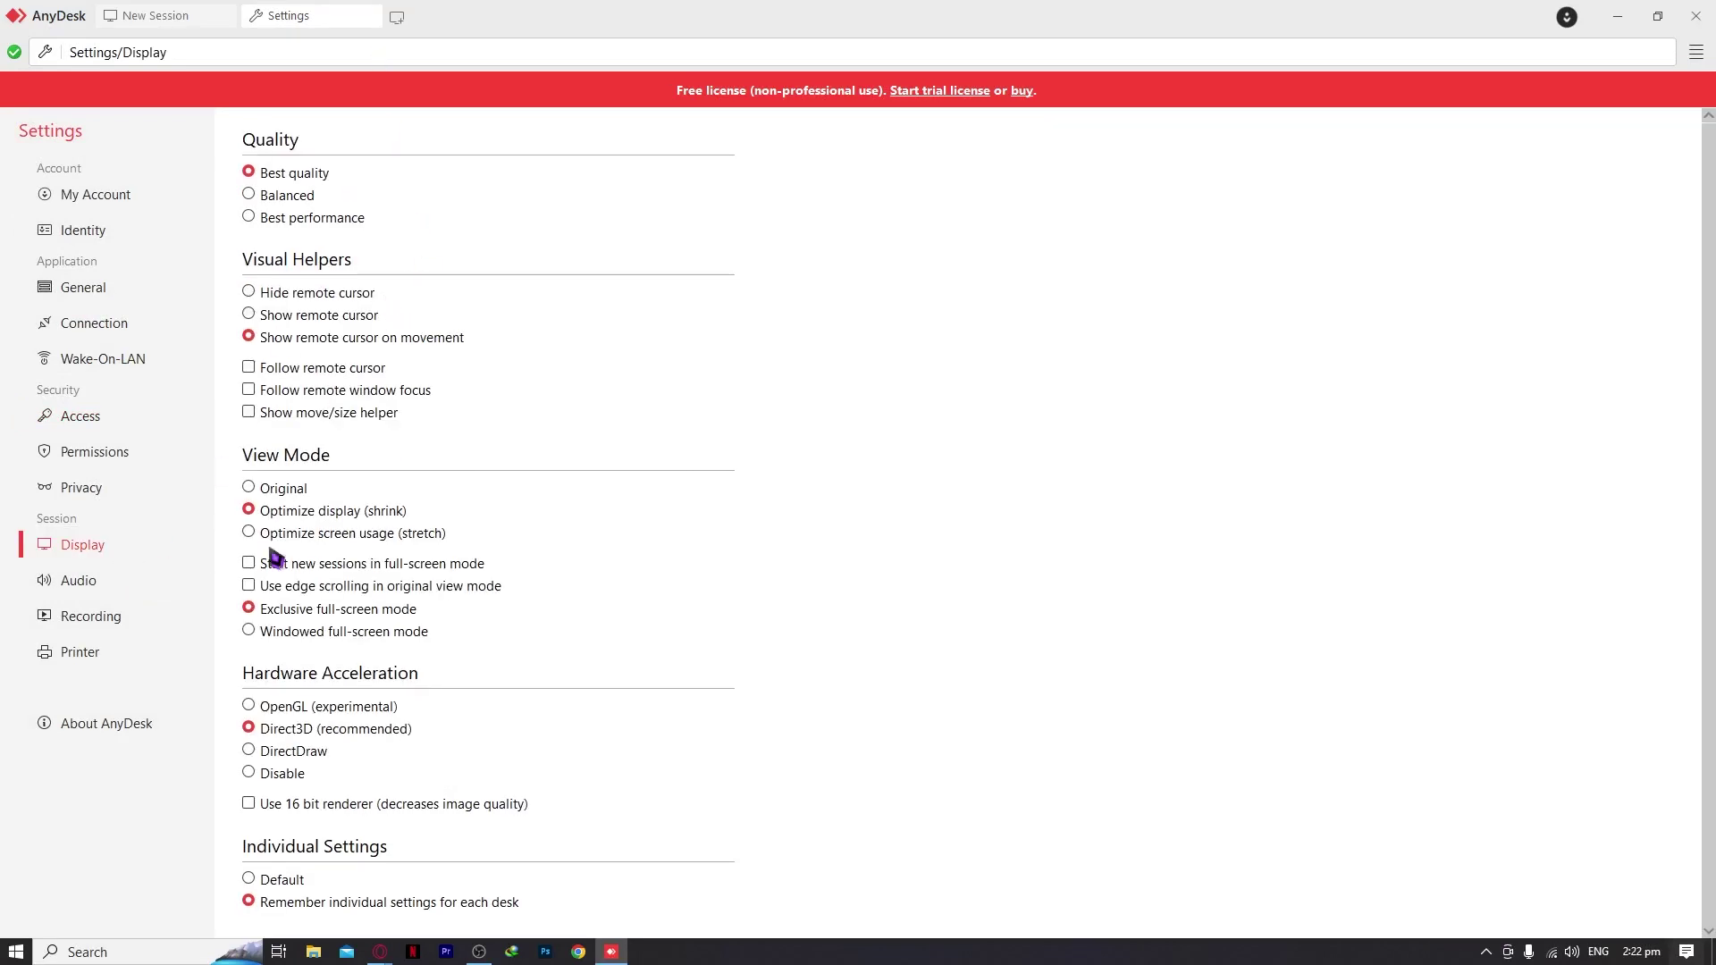
pyautogui.click(116, 581)
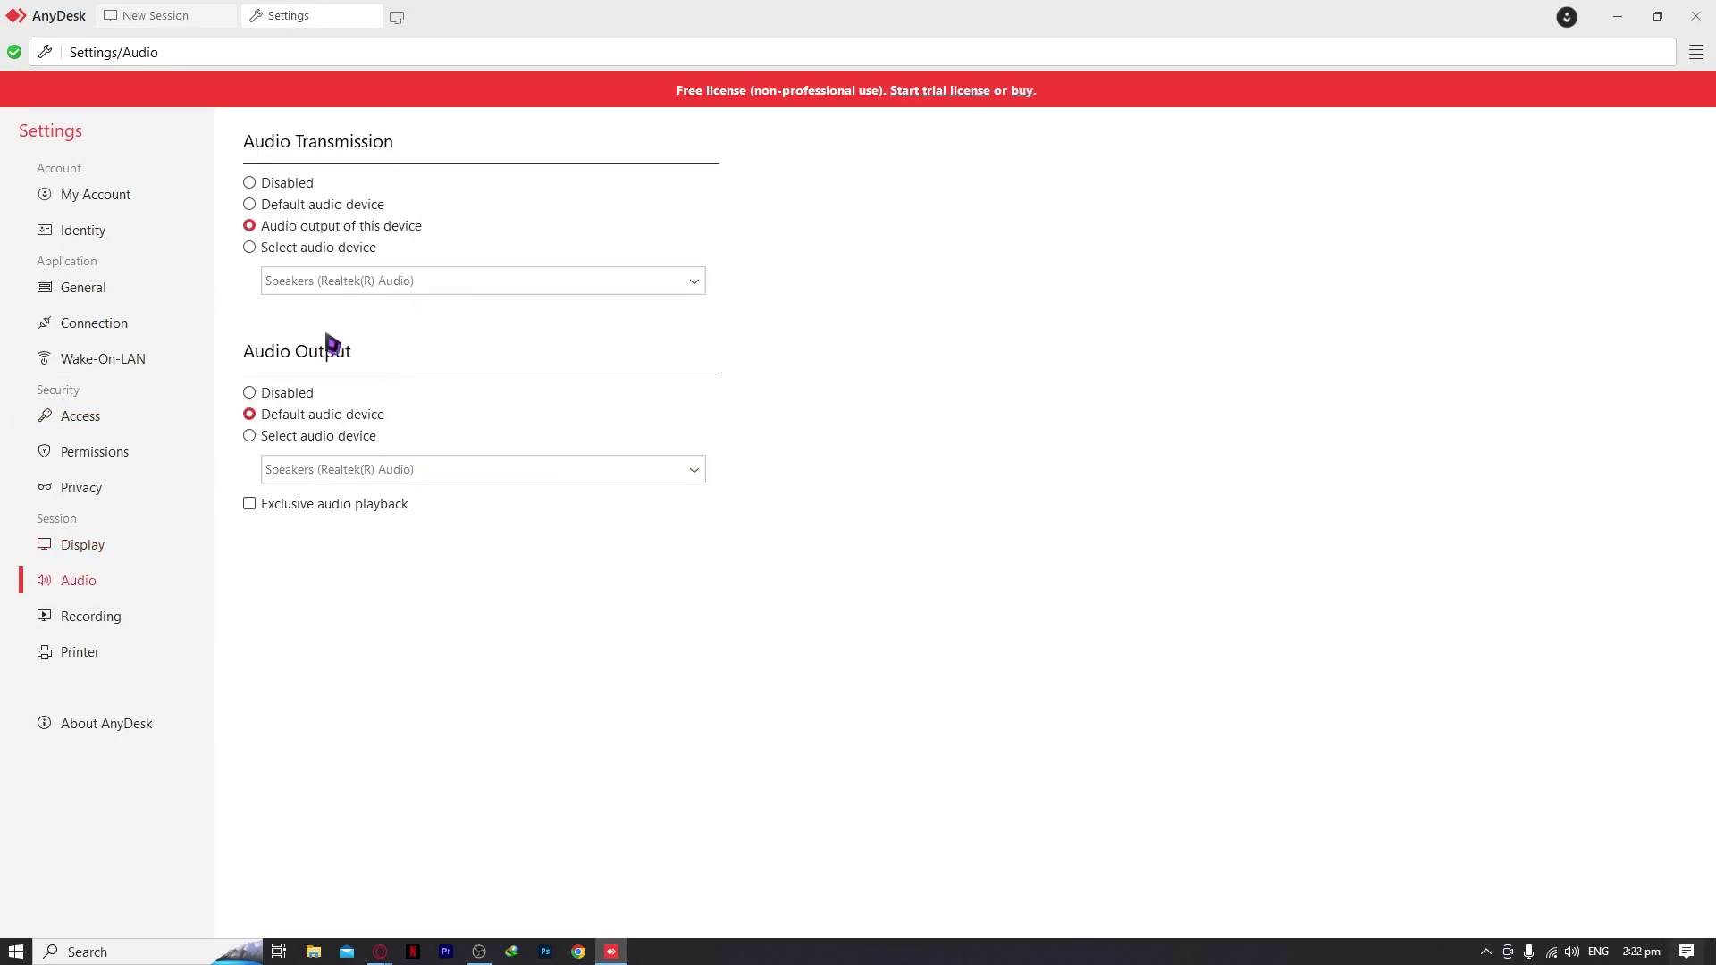
pyautogui.click(131, 613)
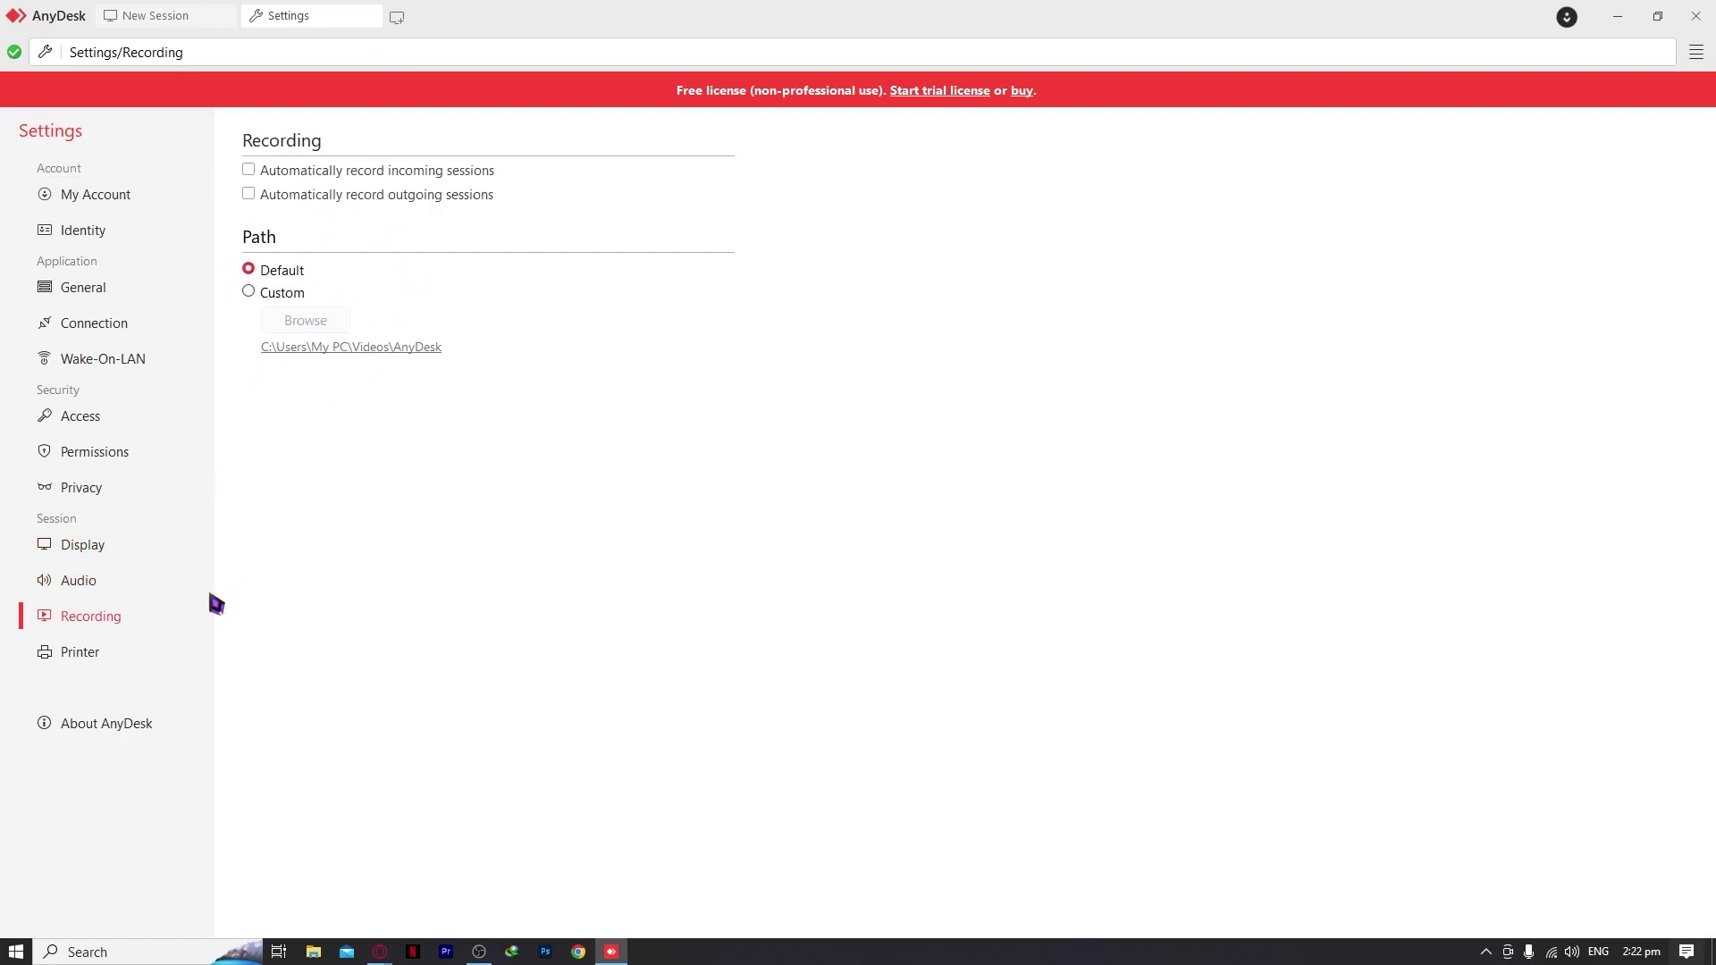
pyautogui.click(169, 647)
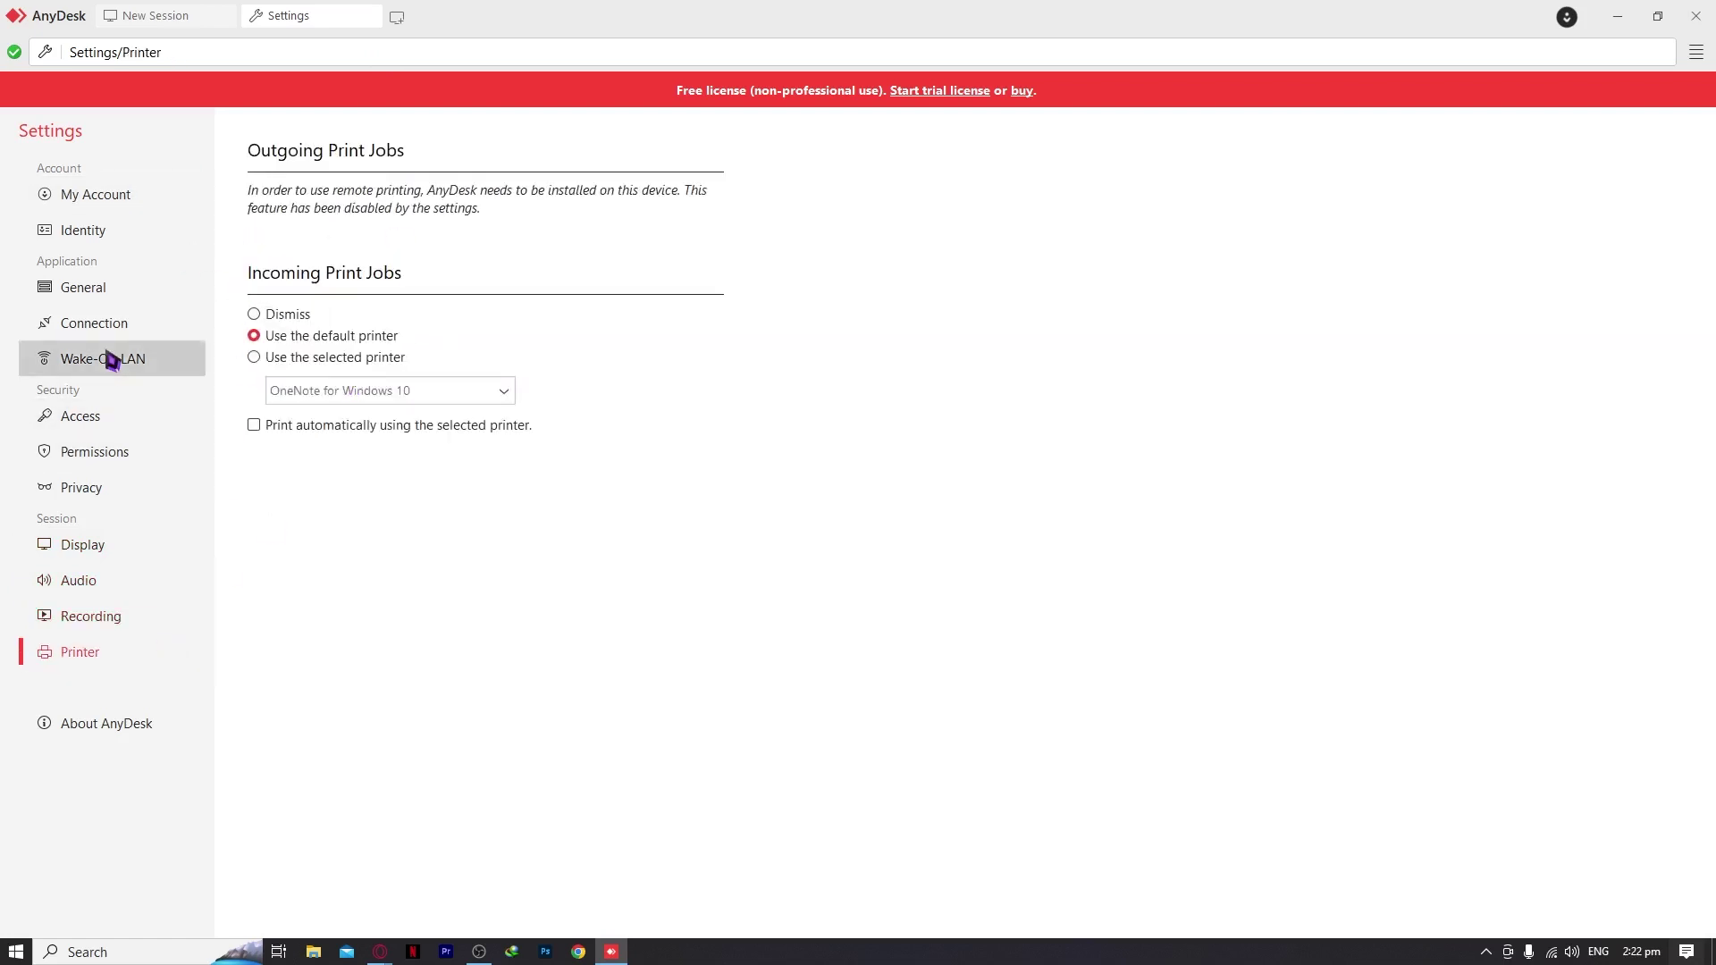
pyautogui.click(112, 360)
pyautogui.click(118, 224)
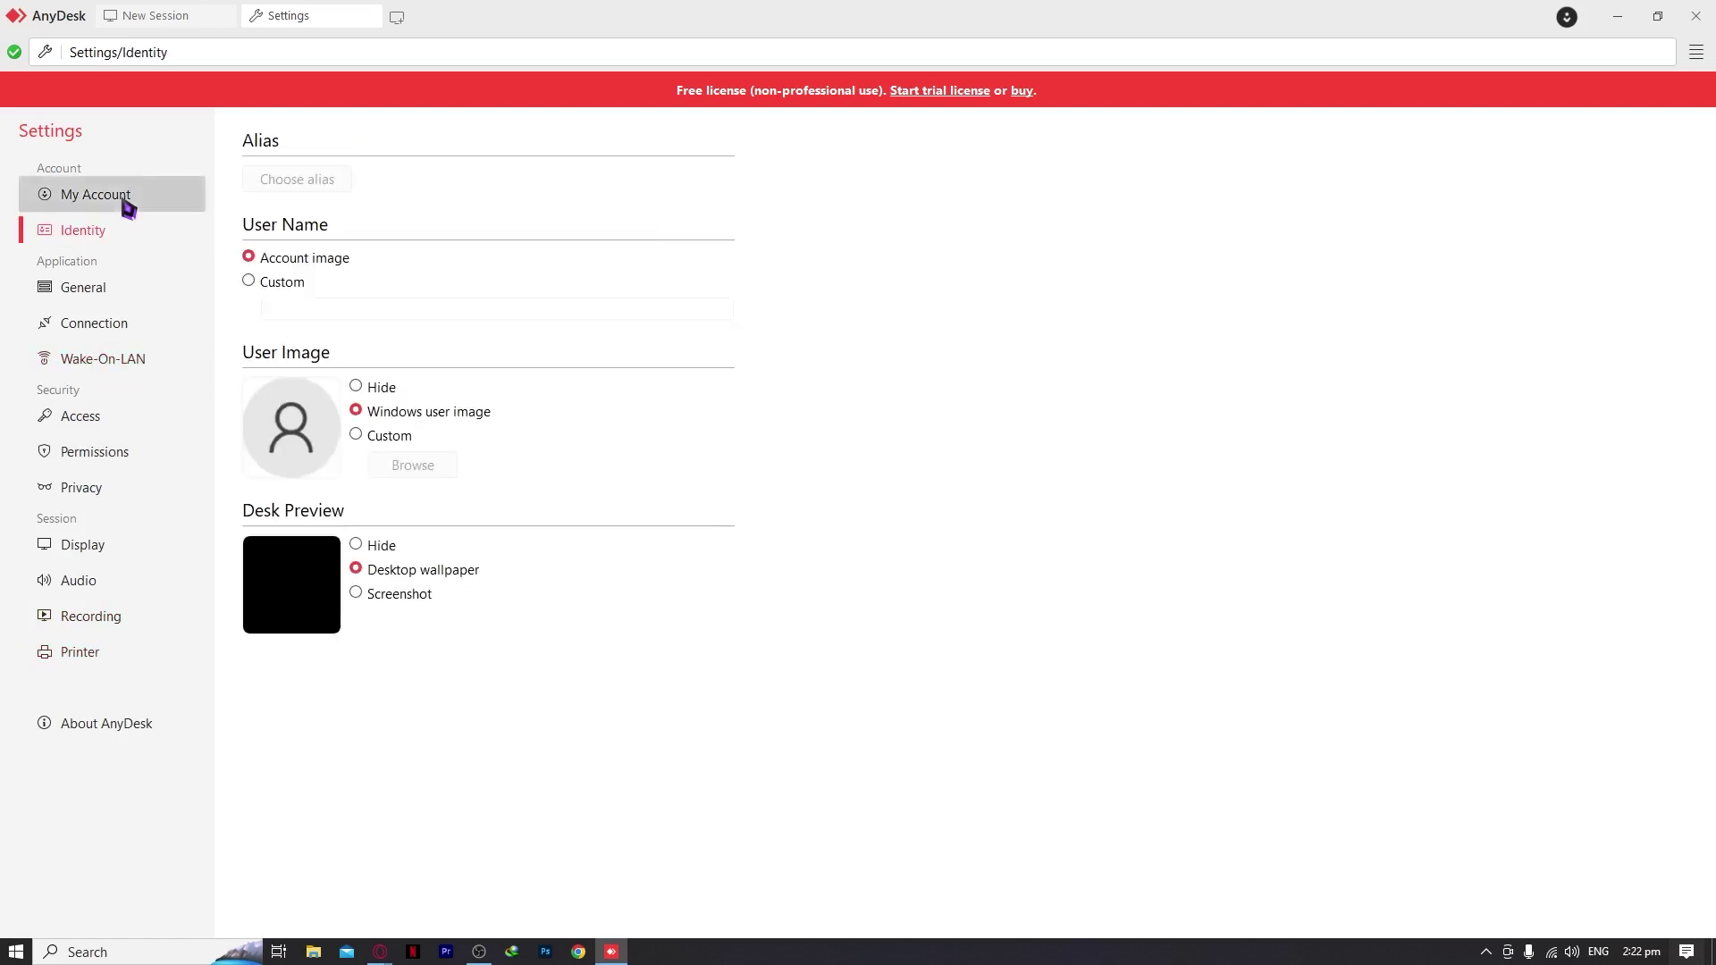
pyautogui.click(128, 204)
pyautogui.click(96, 287)
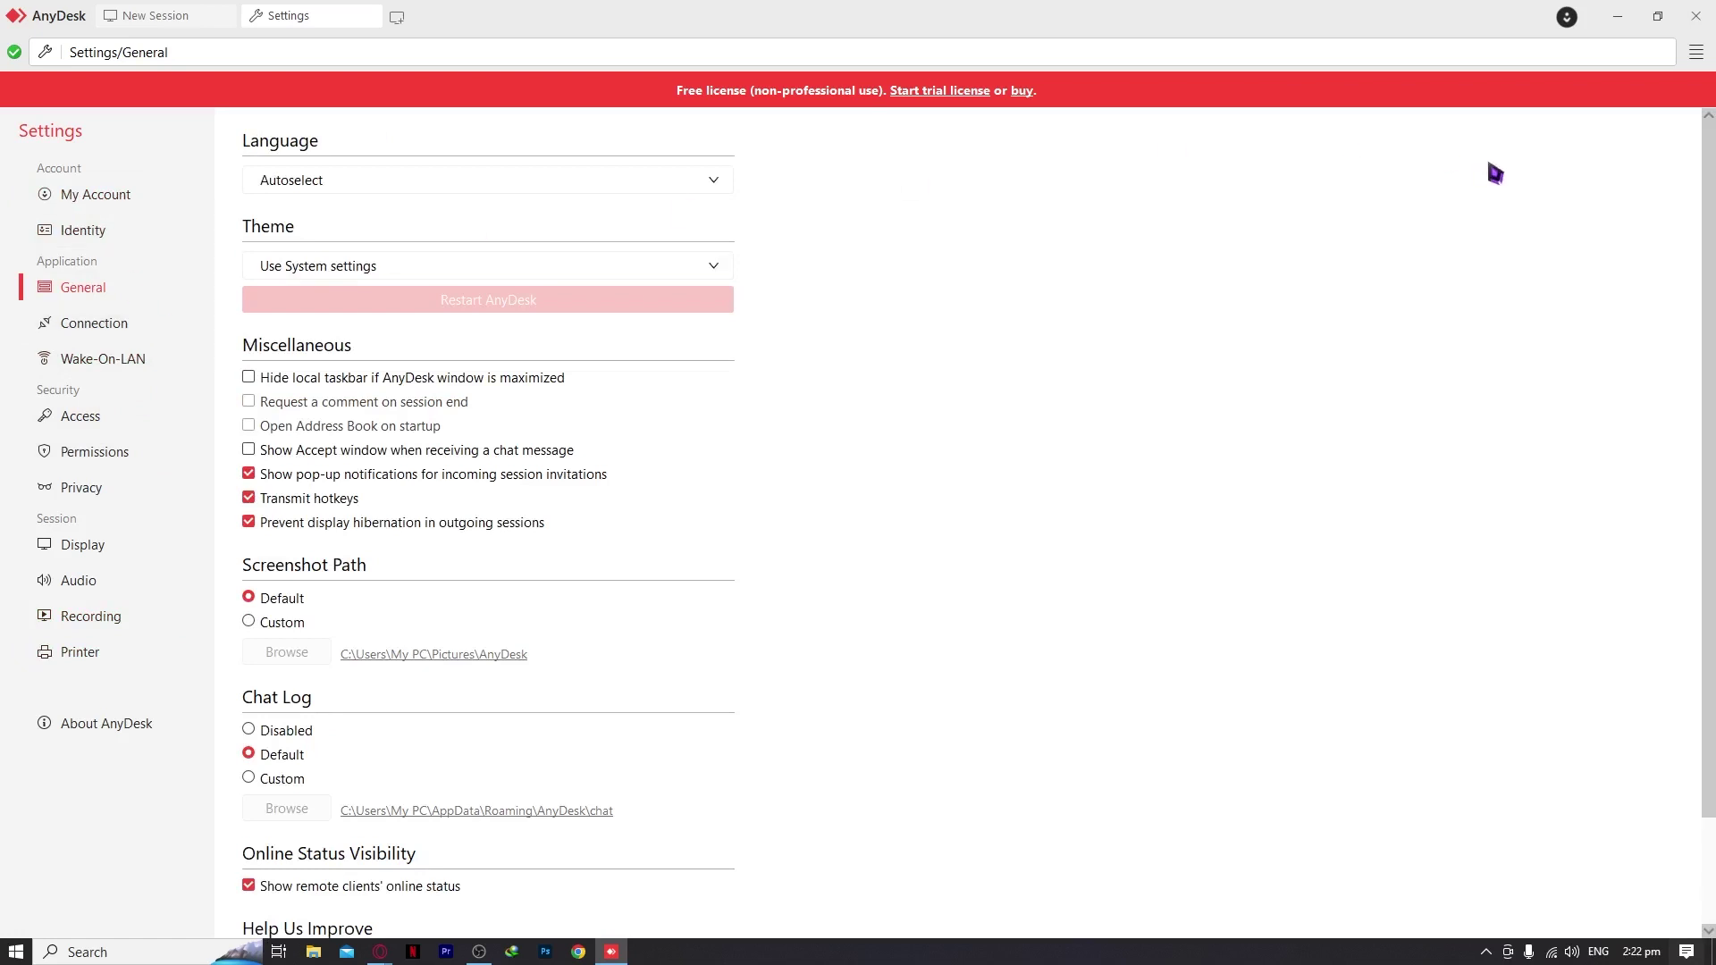
pyautogui.click(196, 16)
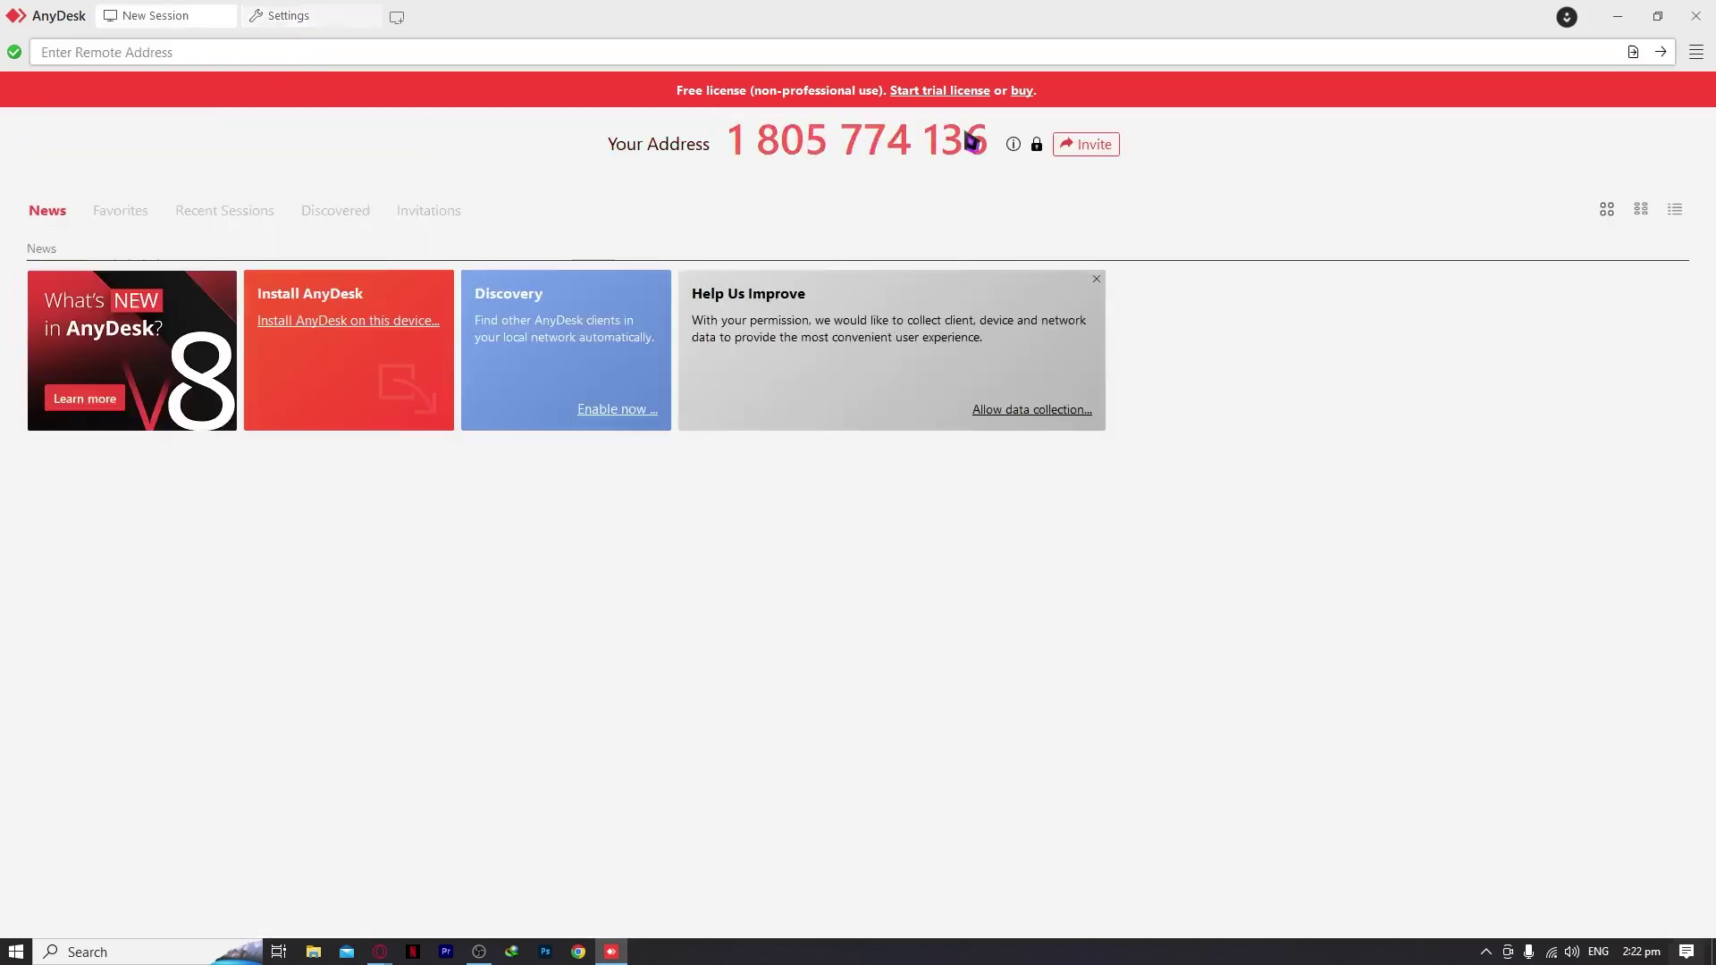
pyautogui.click(1014, 145)
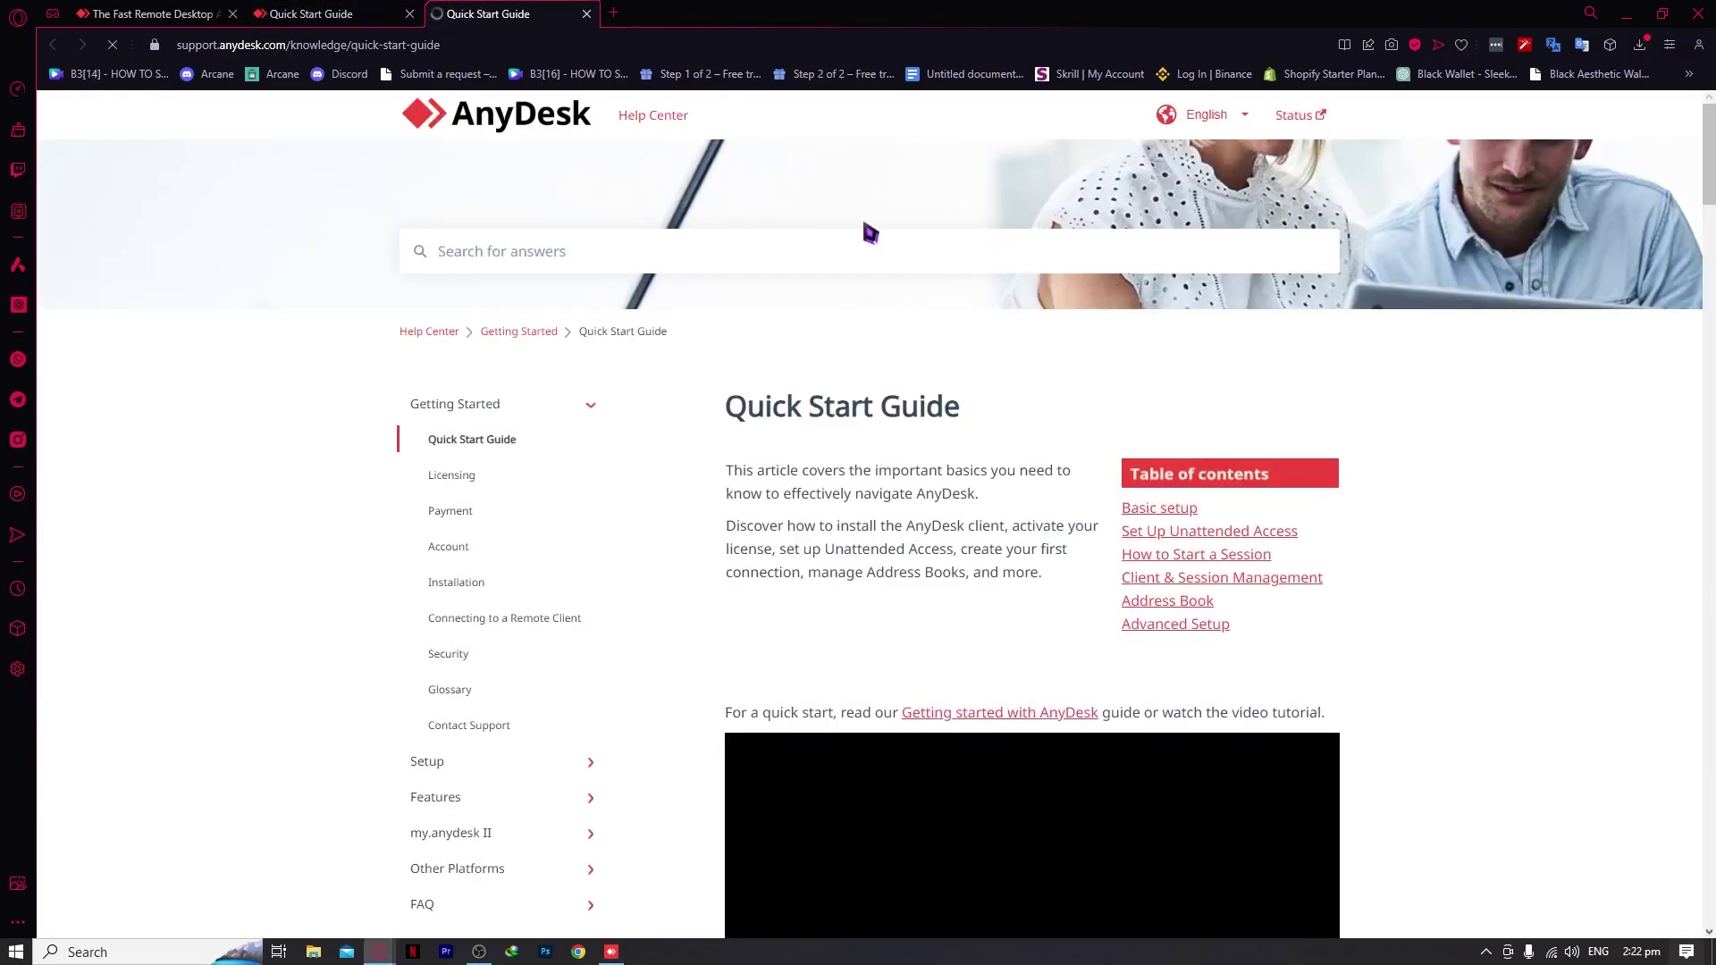
pyautogui.scroll(-3, 898, 536)
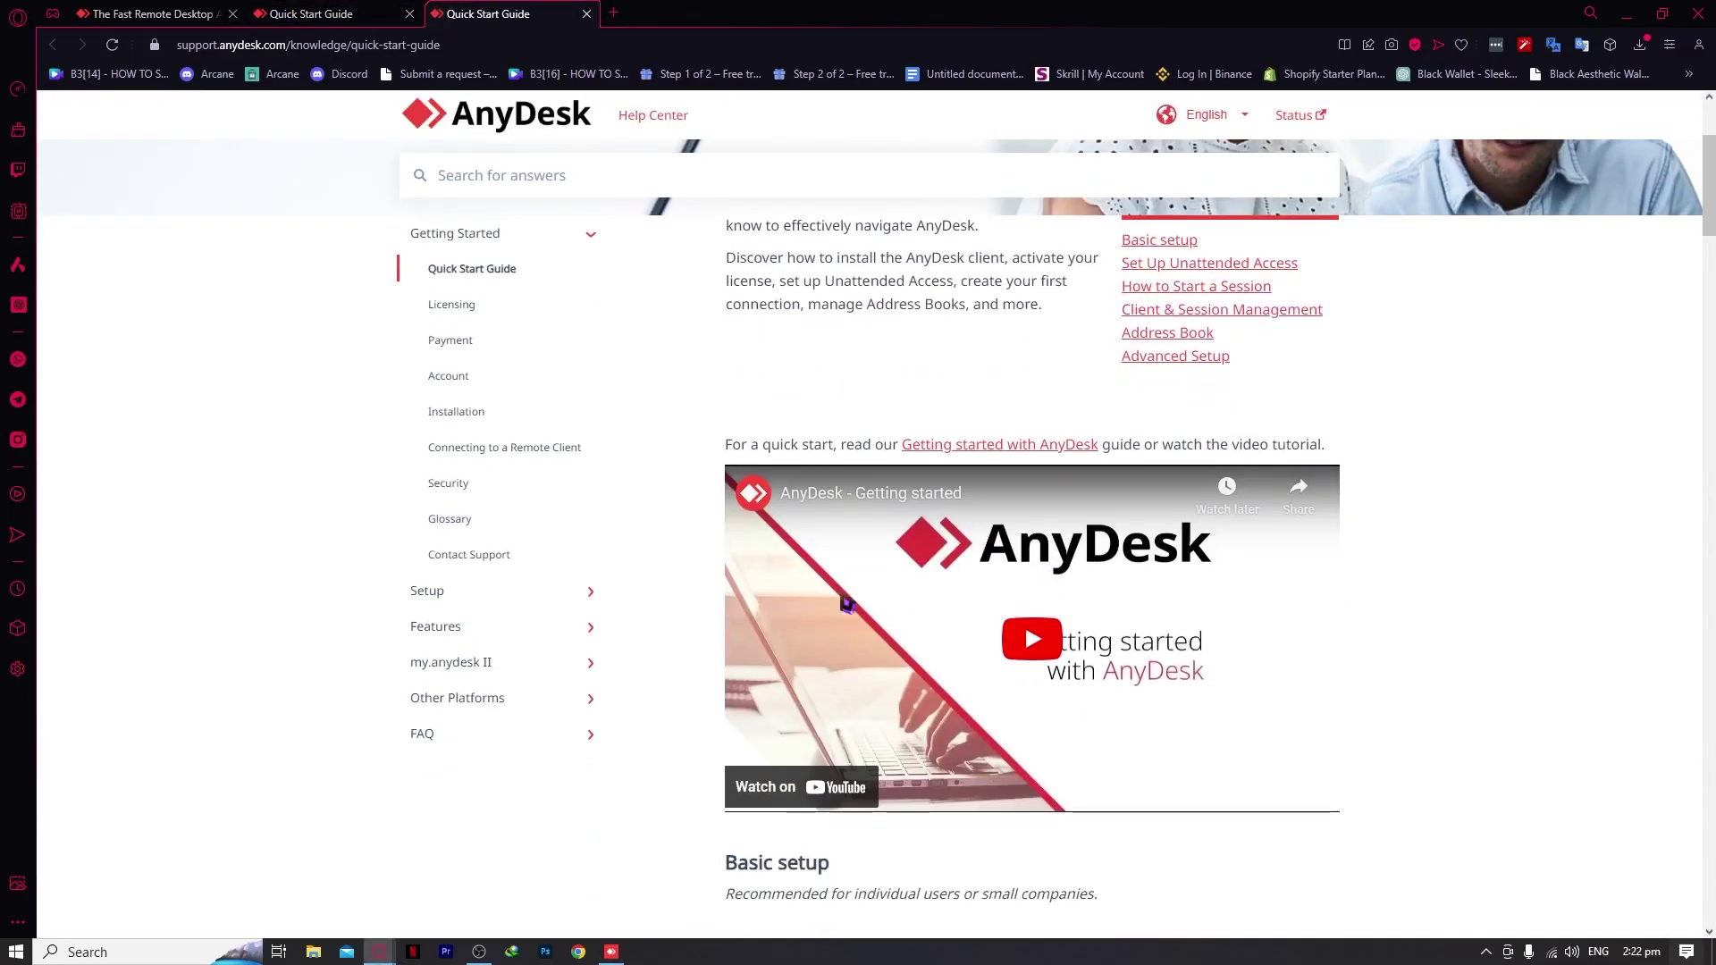
pyautogui.click(497, 556)
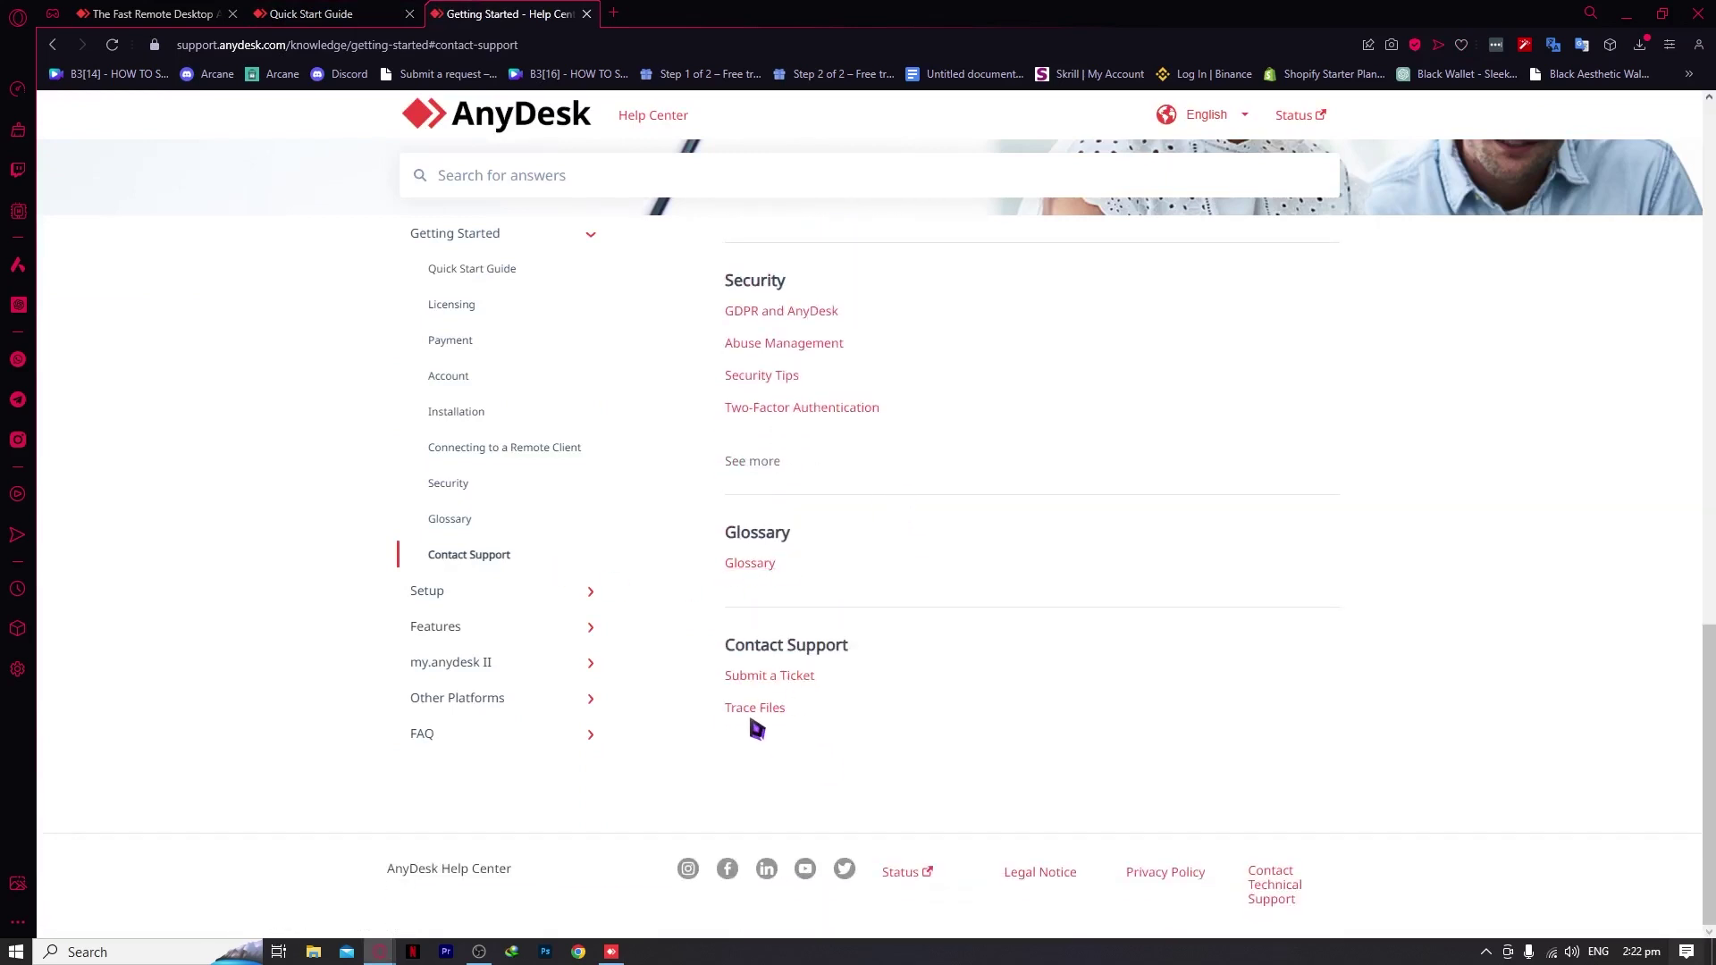
pyautogui.scroll(3, 668, 674)
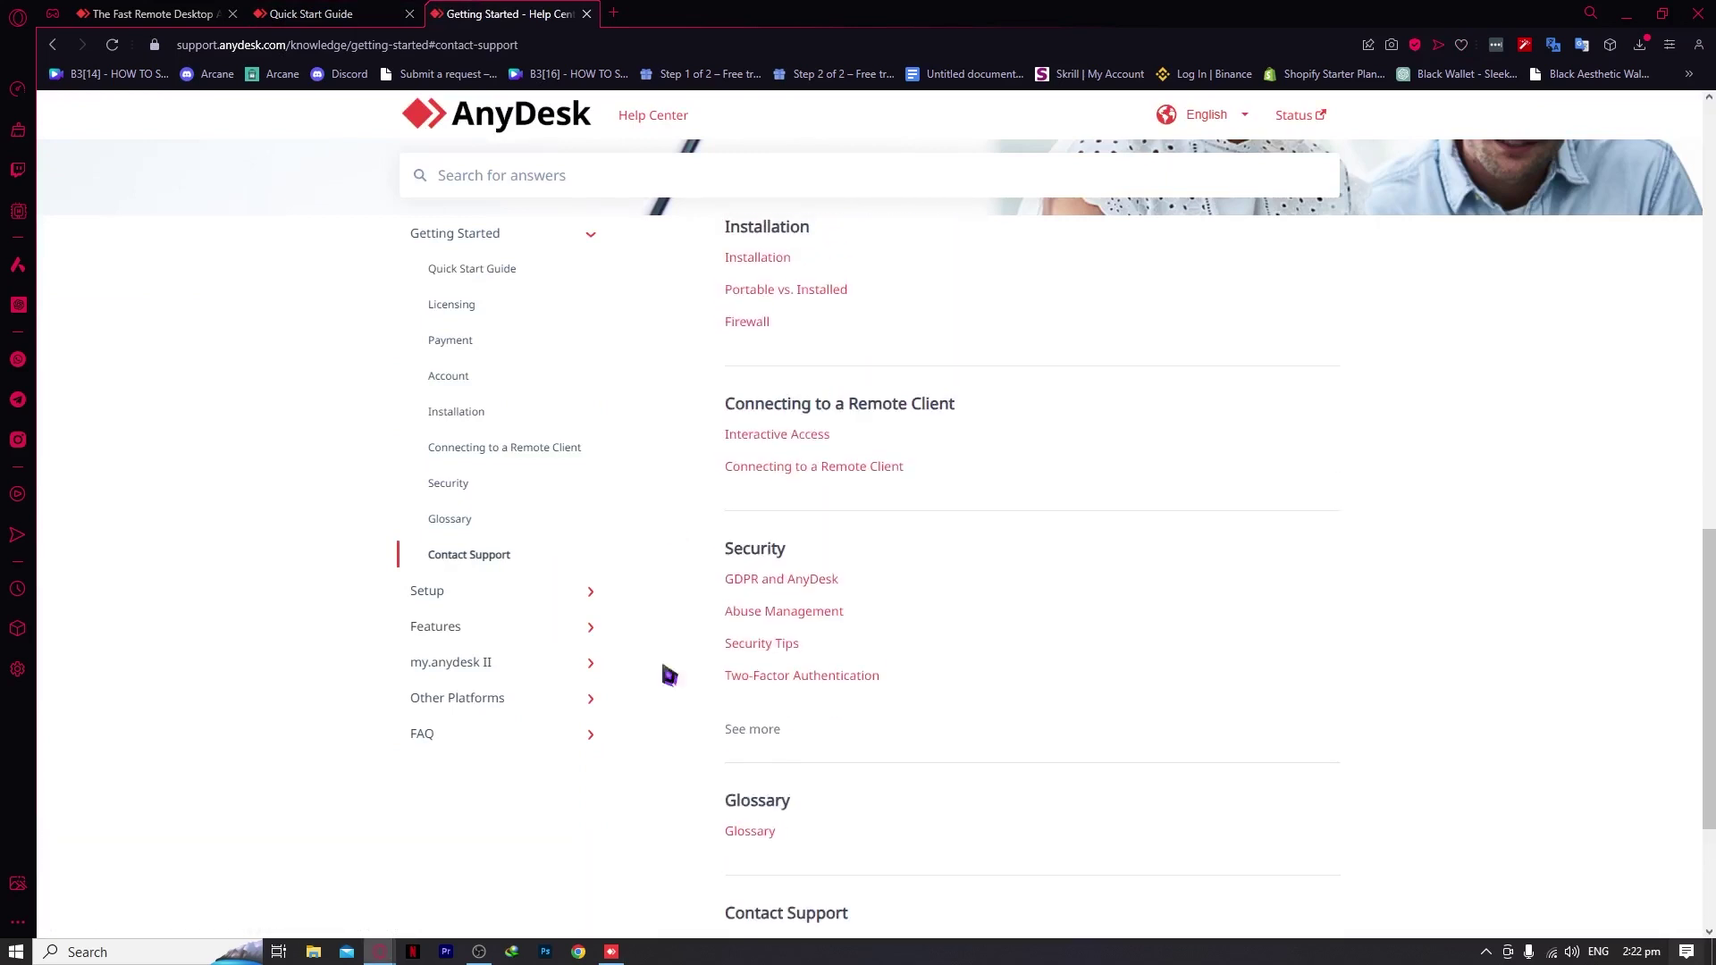
pyautogui.click(612, 952)
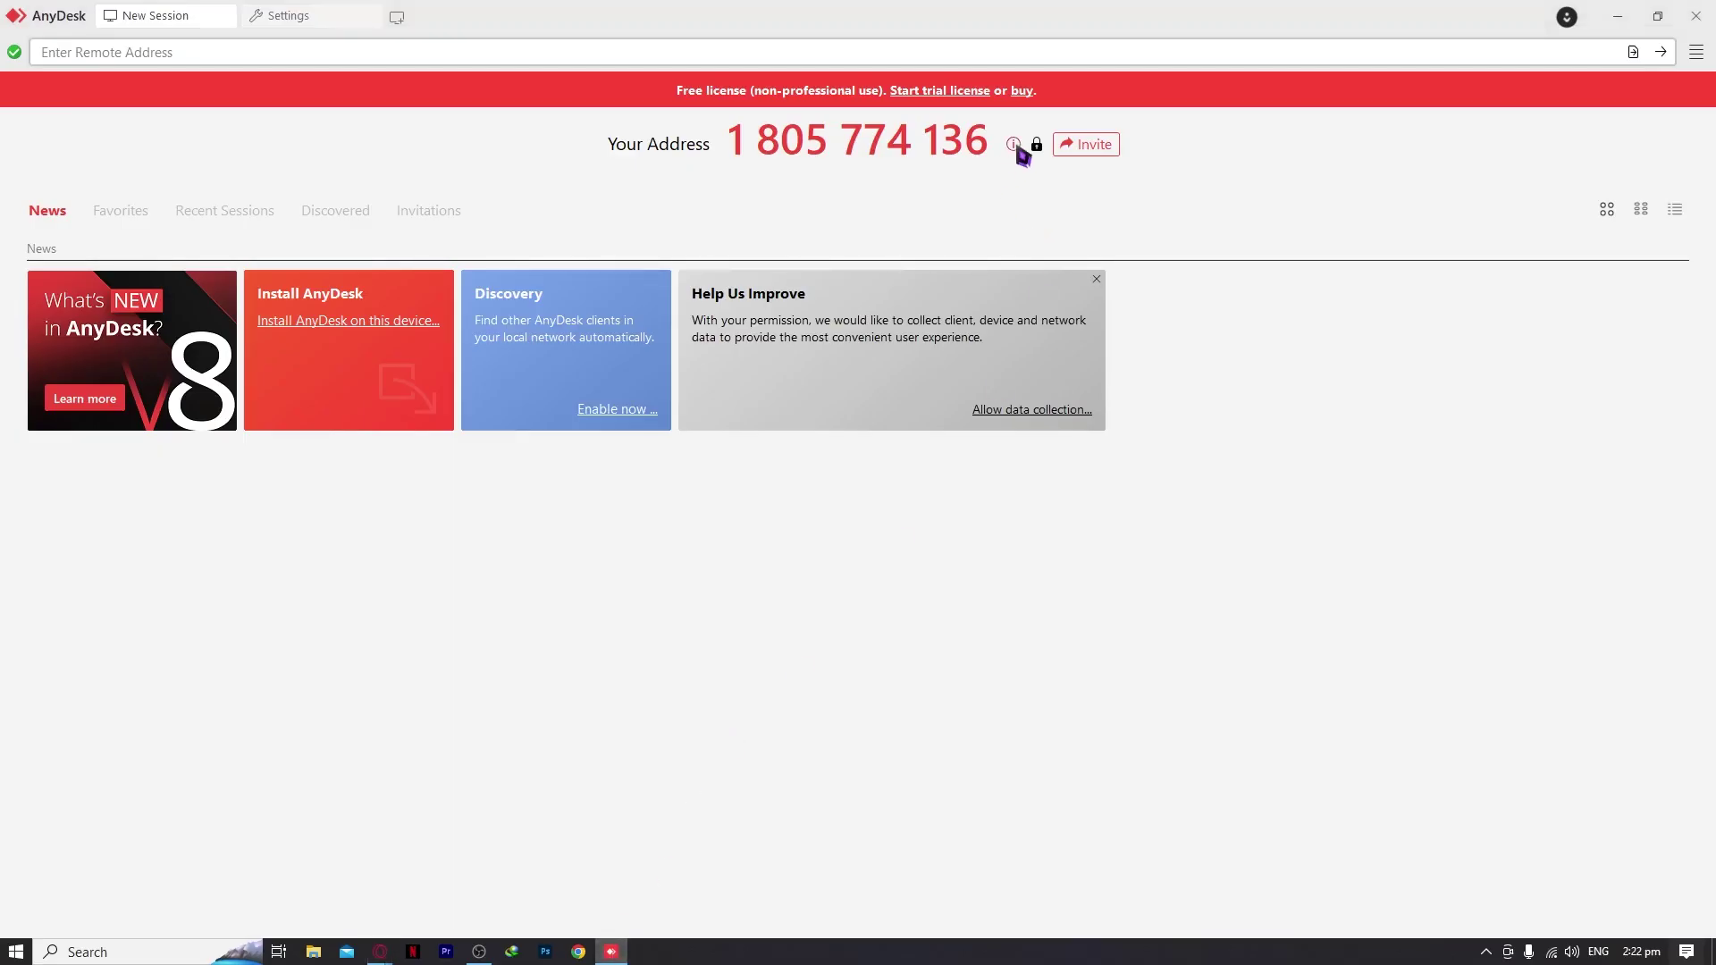